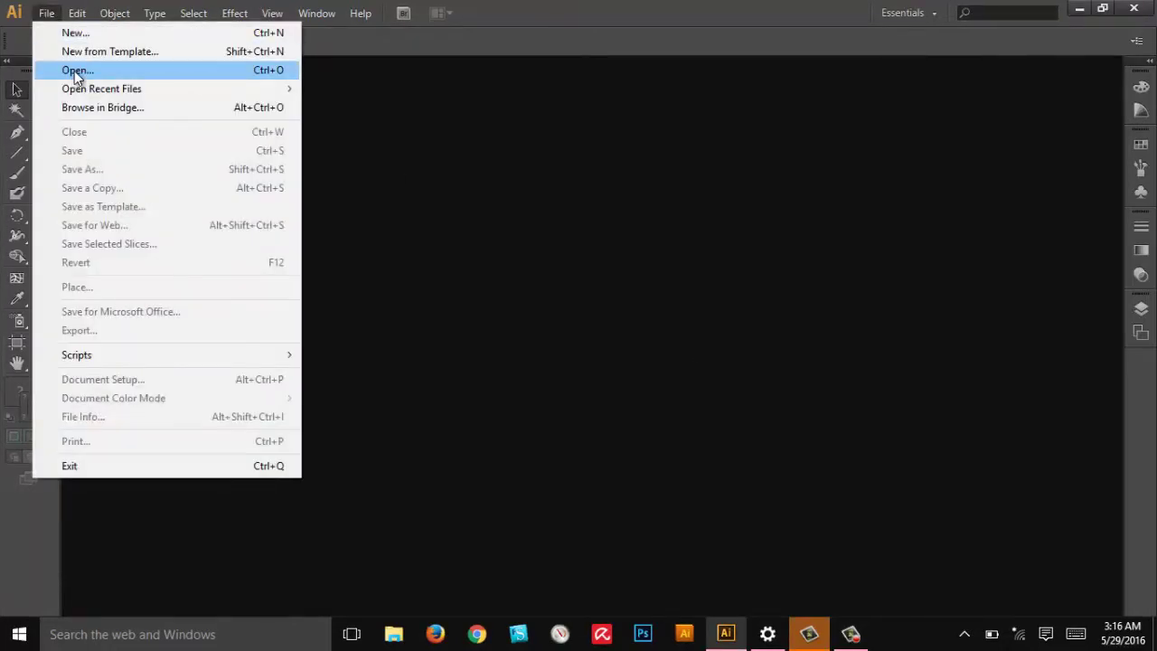
# - Open LetterPress Creator Template (V2).ai from the Letterpress Creator Pro CS6+ folder and fit the artboard to the window
pyautogui.click(75, 70)
pyautogui.doubleClick(157, 122)
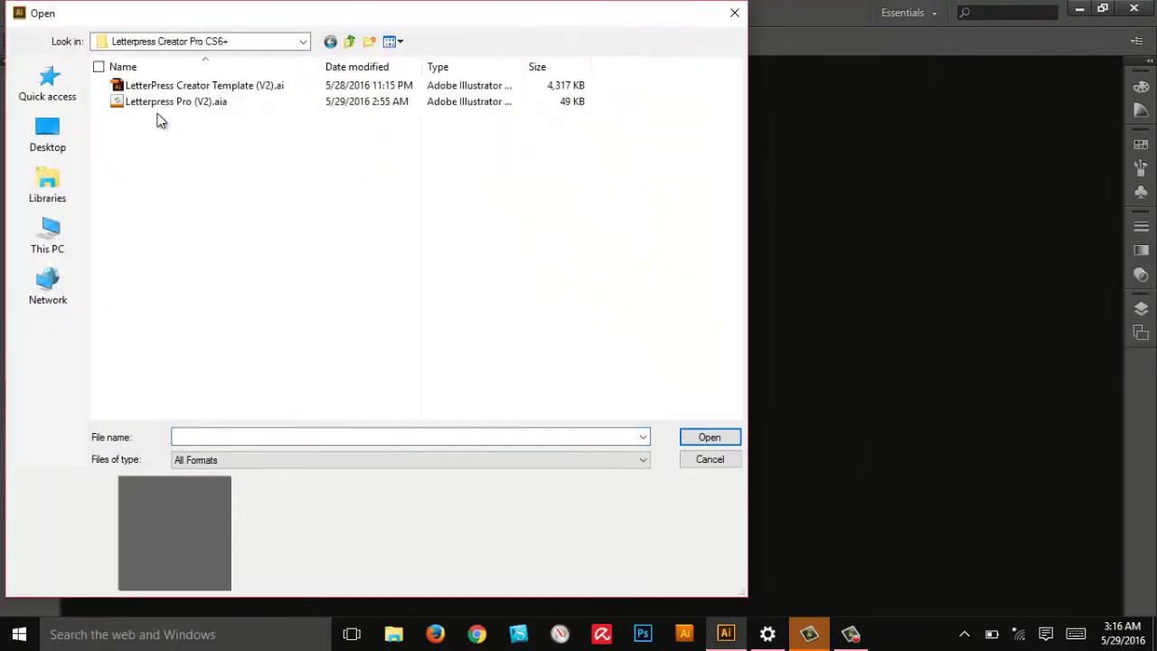
pyautogui.click(201, 87)
pyautogui.click(710, 437)
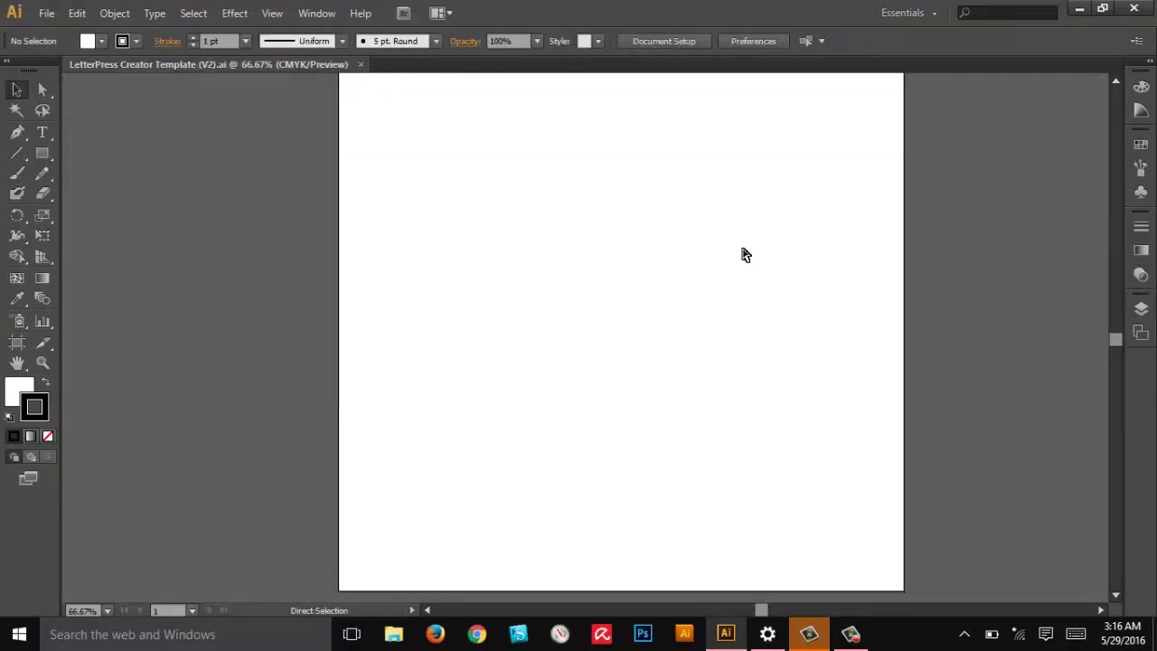
pyautogui.hotkey('ctrl', '0')
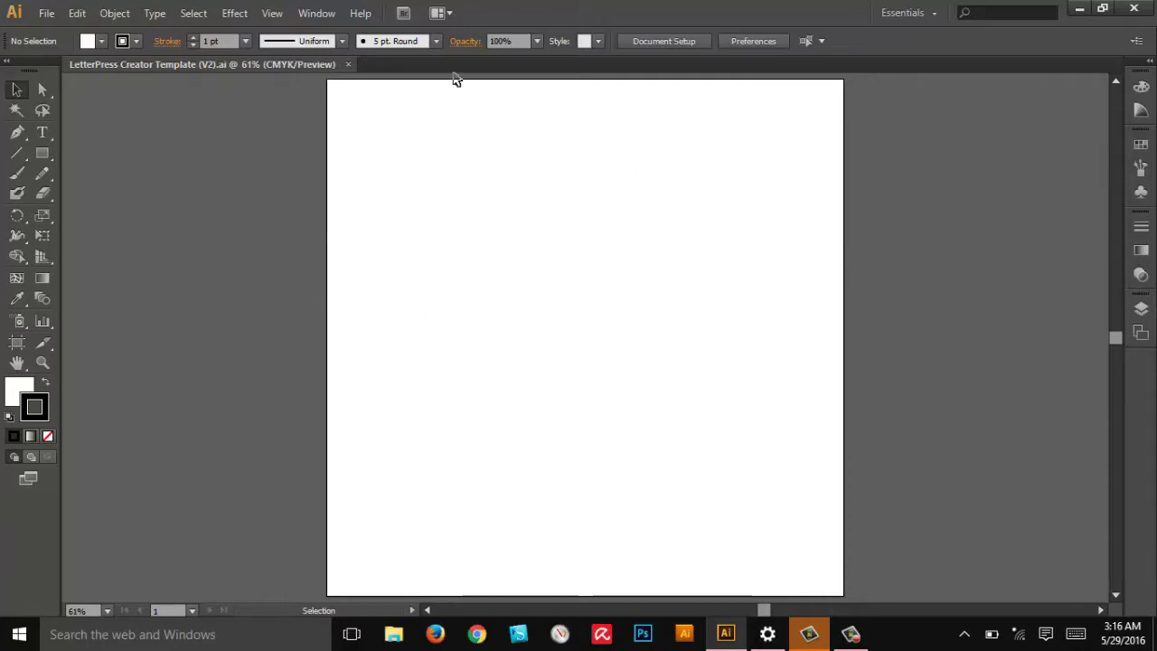
# - Open the Actions panel and clear all of its existing actions
pyautogui.click(301, 10)
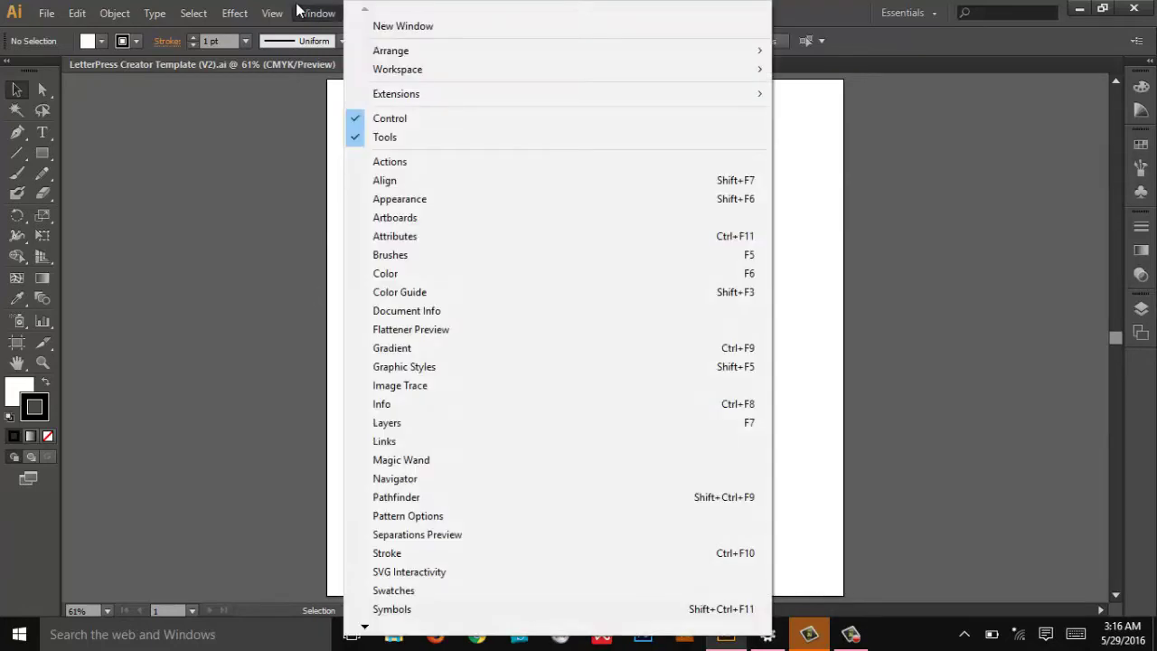
pyautogui.click(408, 165)
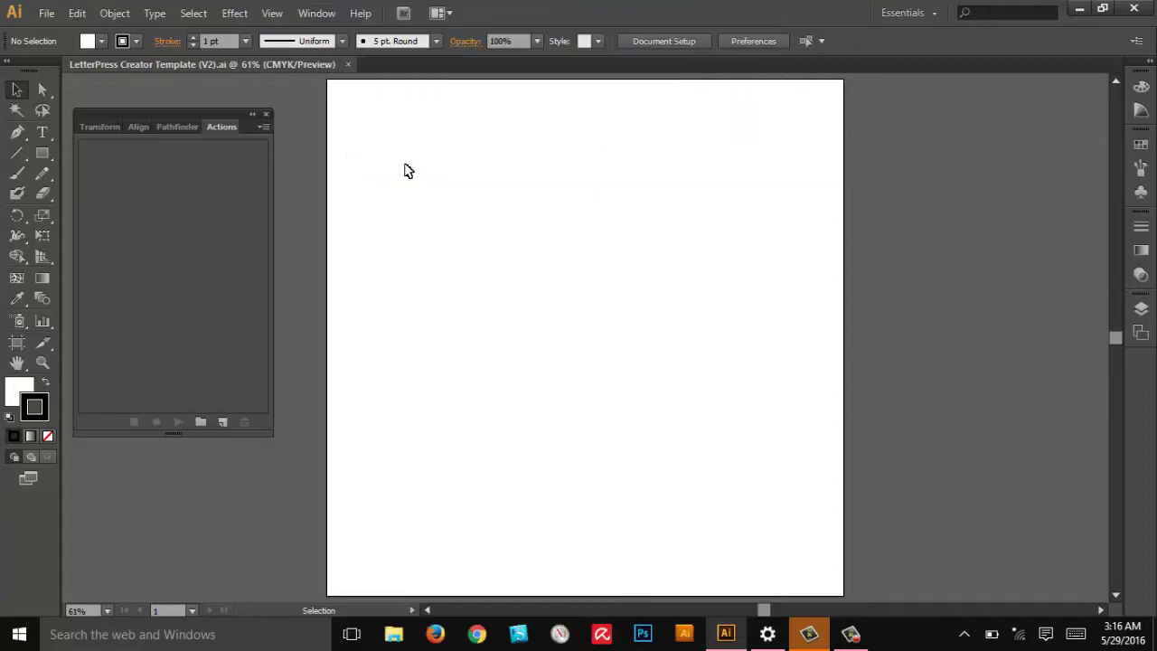
pyautogui.click(261, 129)
pyautogui.click(360, 394)
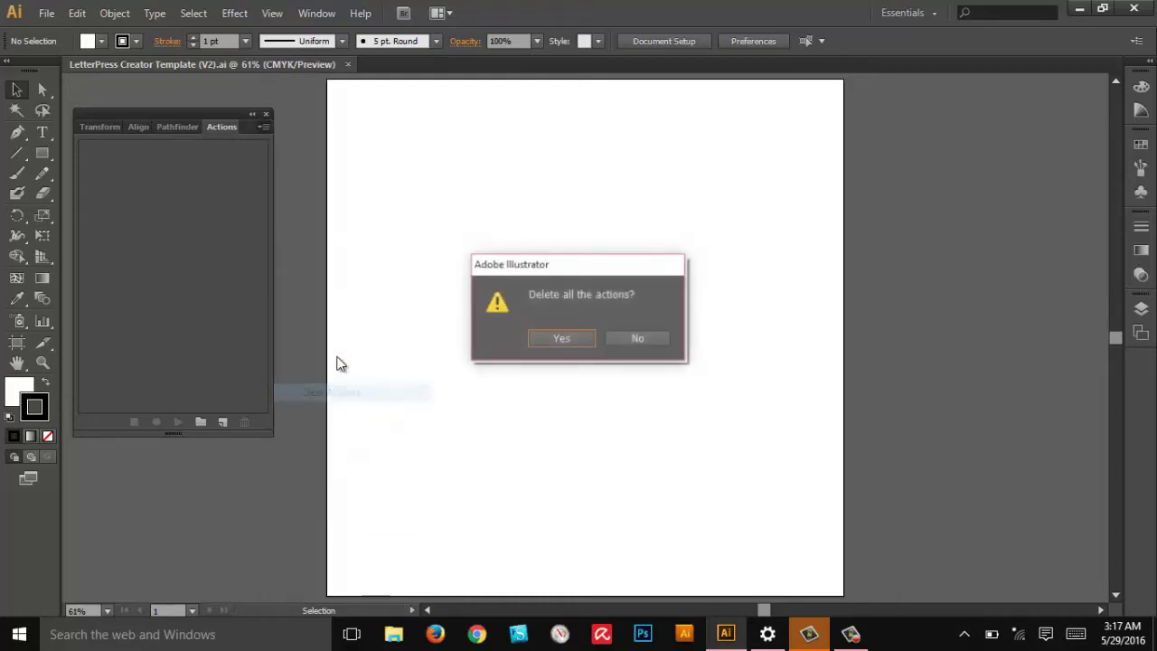
pyautogui.click(547, 338)
# - Load the Letterpress Pro (V2).aia action set and display it in Button Mode
pyautogui.click(263, 128)
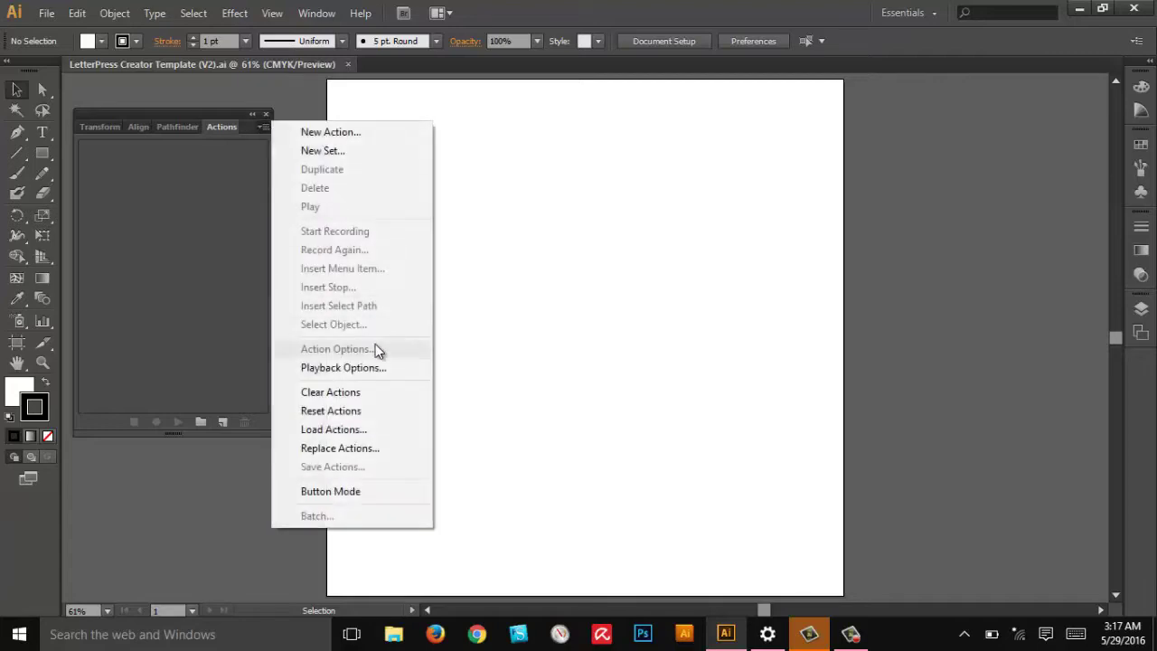
pyautogui.click(354, 433)
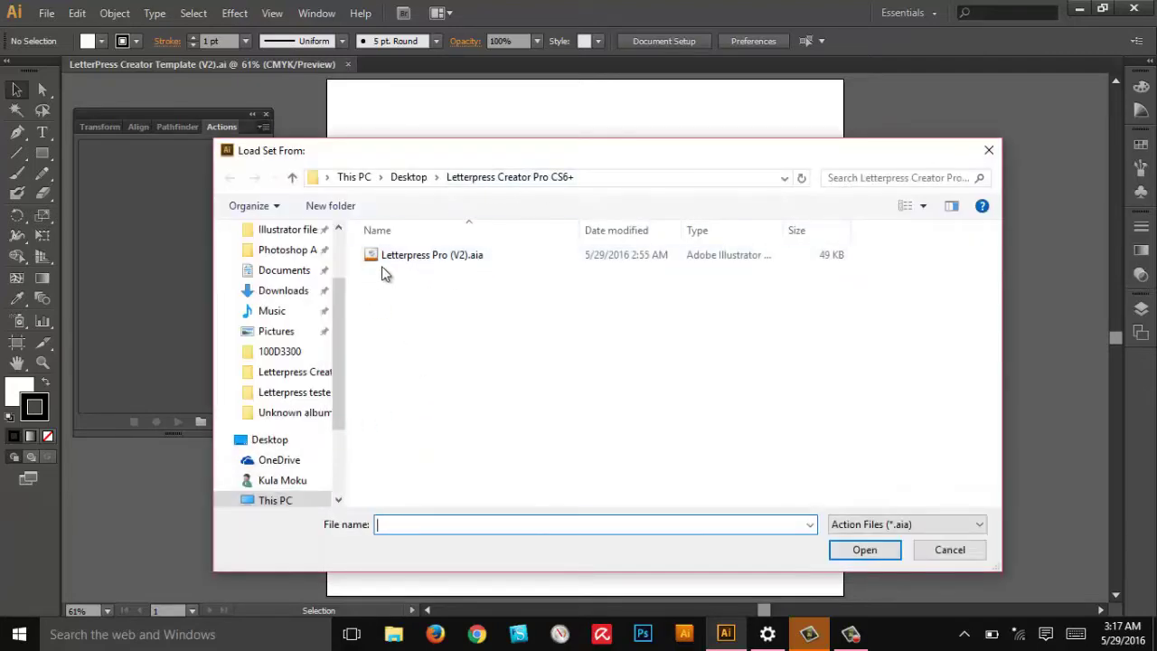
pyautogui.click(427, 257)
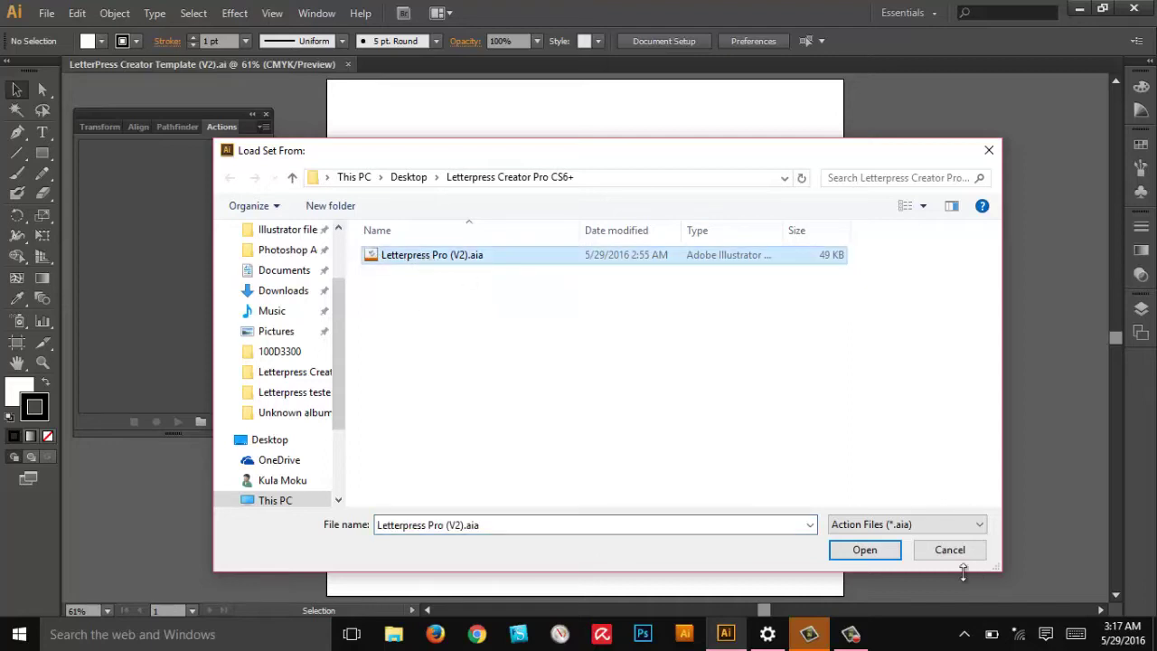
pyautogui.click(877, 552)
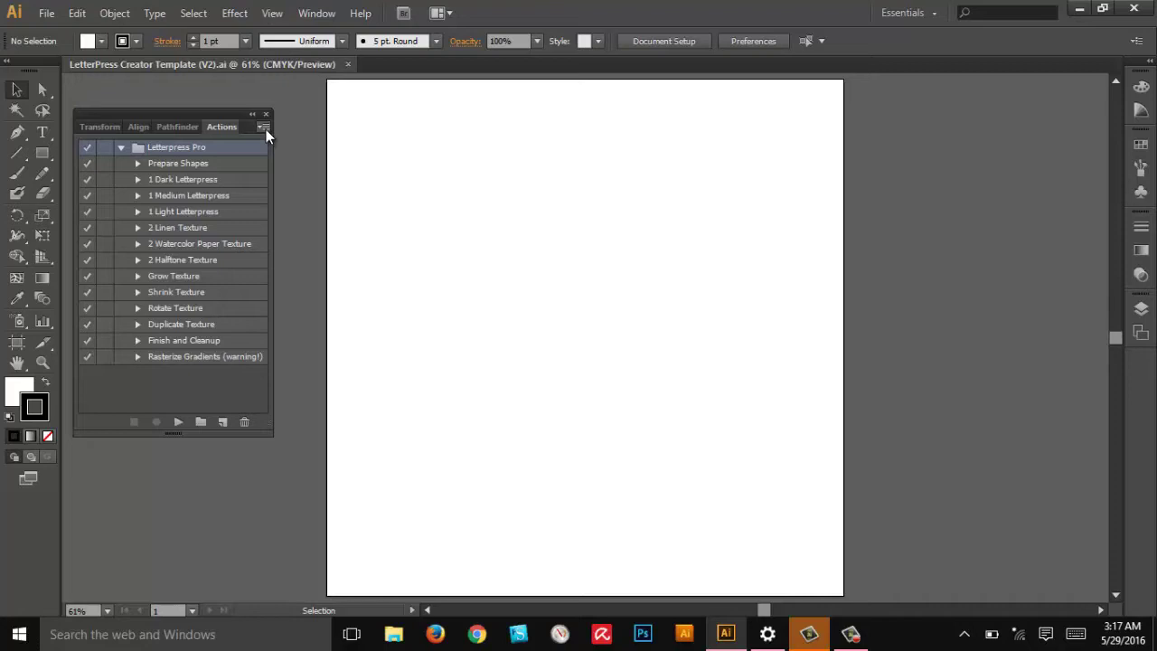
pyautogui.click(266, 129)
pyautogui.click(366, 491)
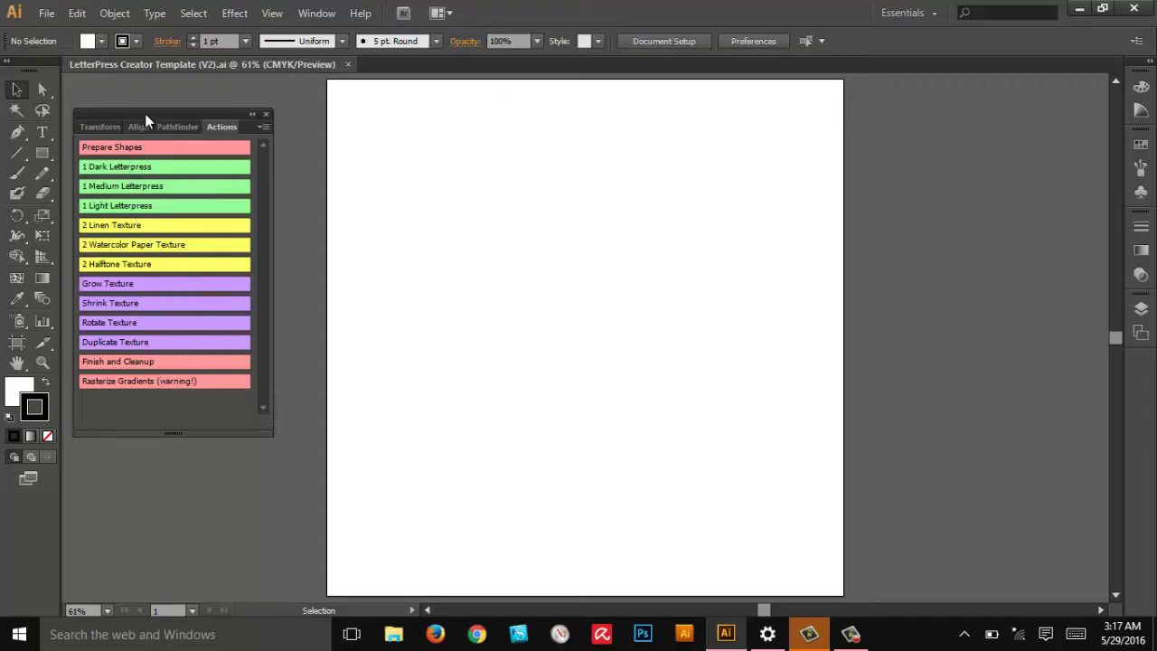
pyautogui.moveTo(145, 115); pyautogui.dragTo(152, 97)
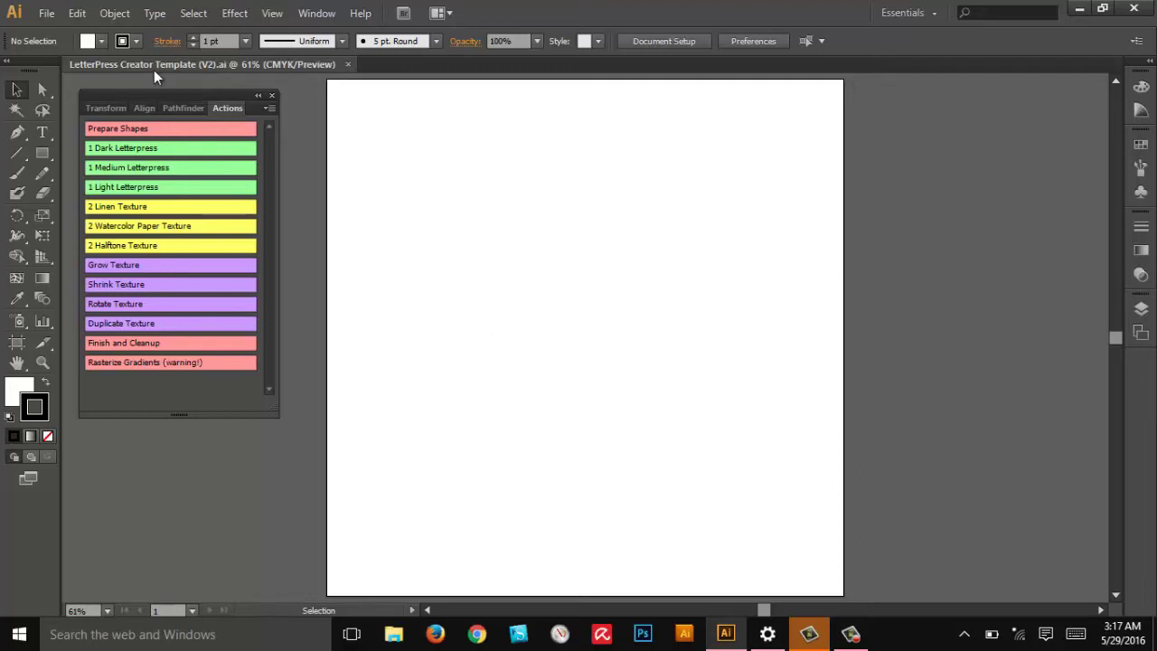
# - Open Vector Project.ai from the Desktop as a second document
pyautogui.click(47, 14)
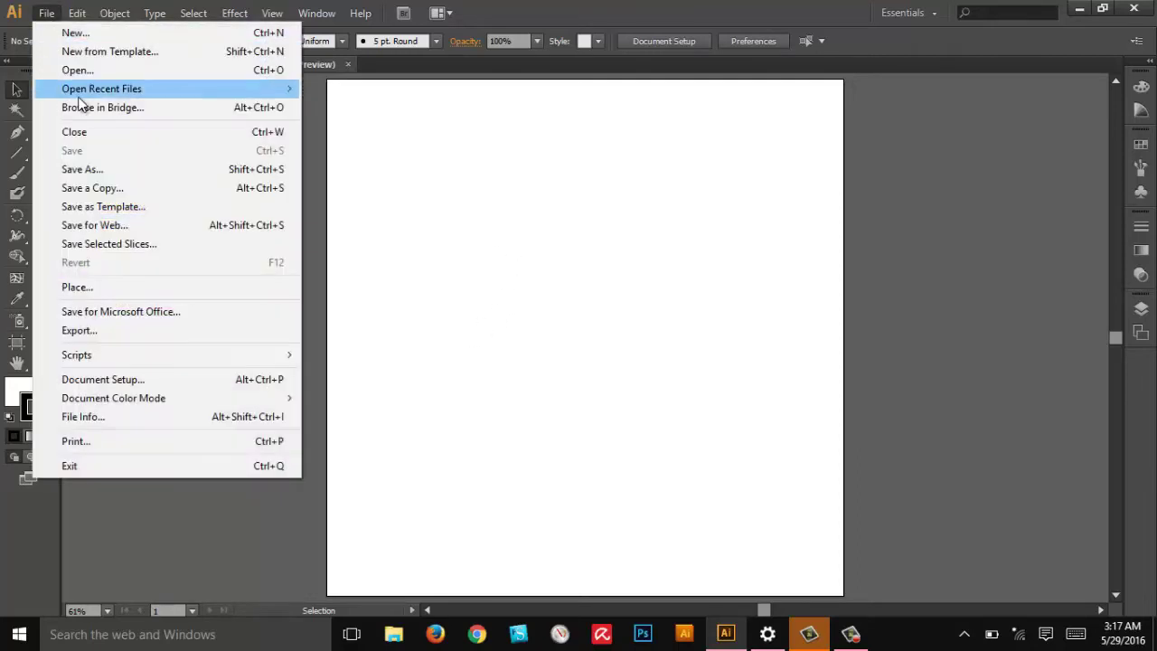
pyautogui.click(72, 71)
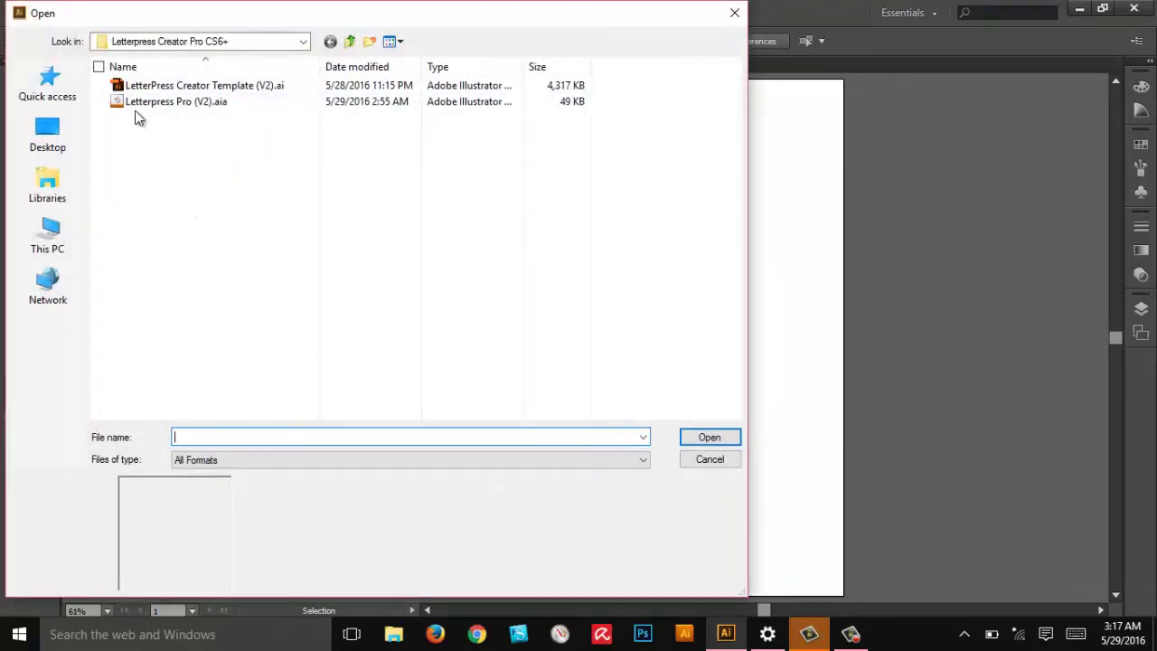
pyautogui.click(47, 133)
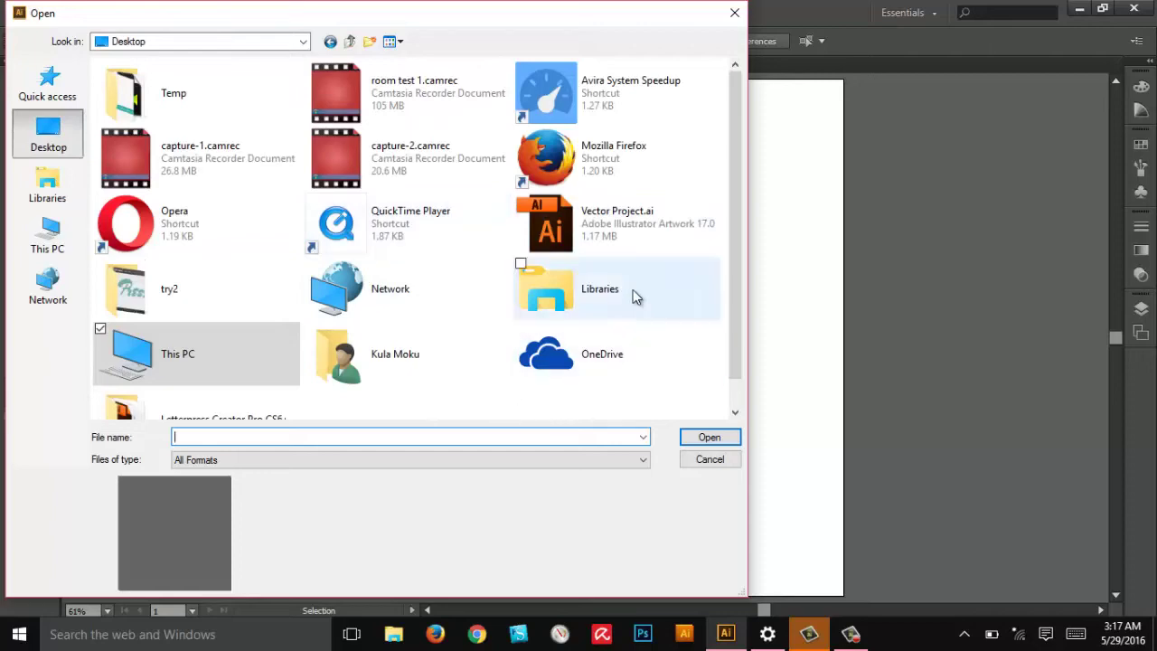
pyautogui.doubleClick(613, 237)
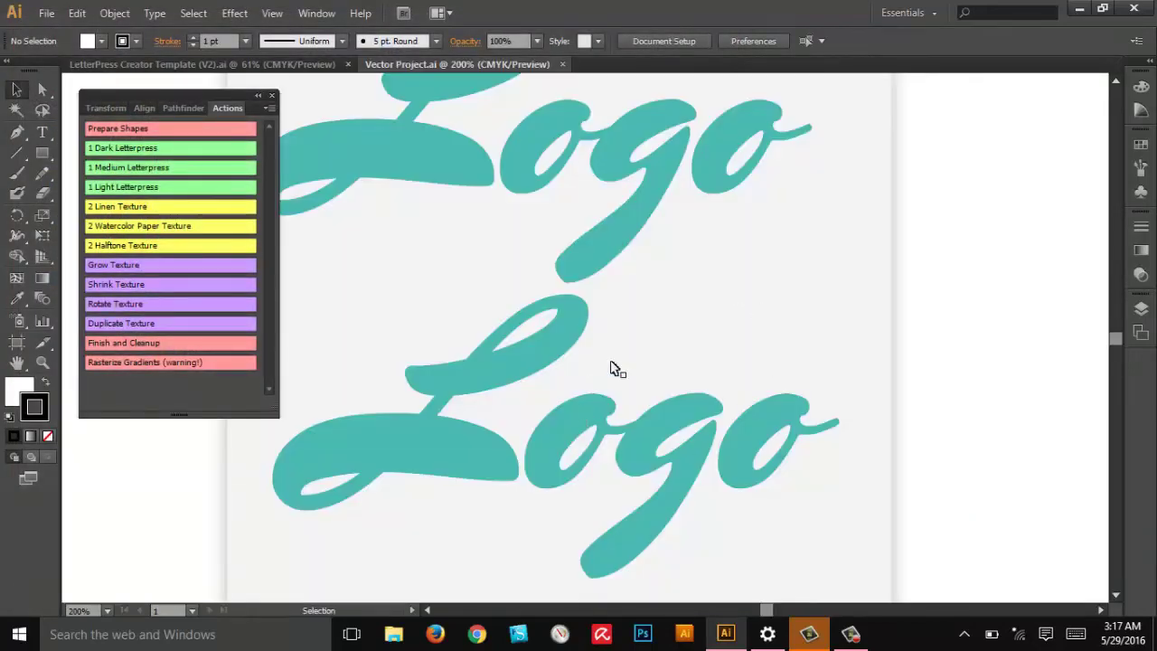
# - Select the lower Logo group in Vector Project.ai and reposition it on the artboard
pyautogui.click(566, 322)
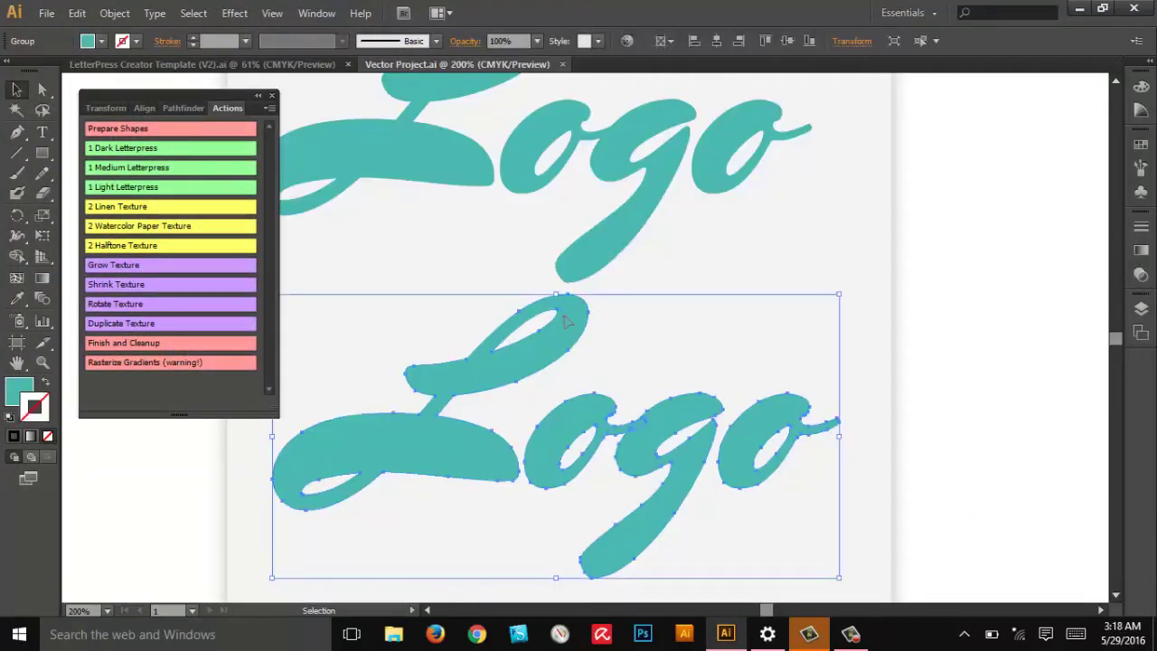
pyautogui.moveTo(566, 322); pyautogui.dragTo(663, 344)
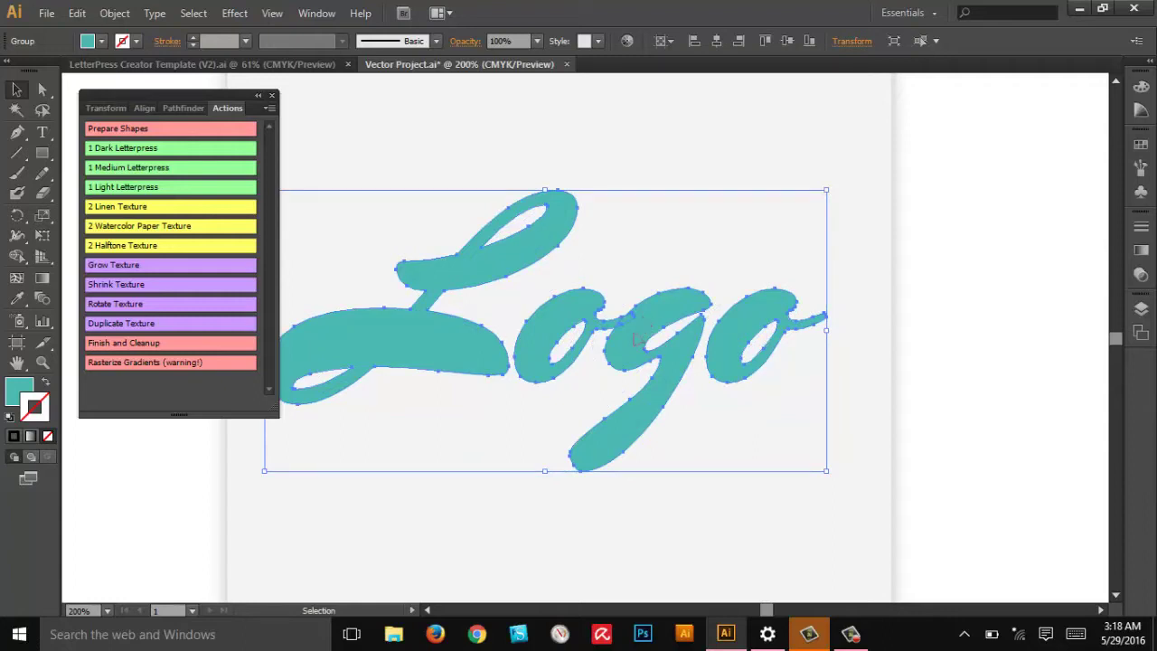
pyautogui.click(115, 12)
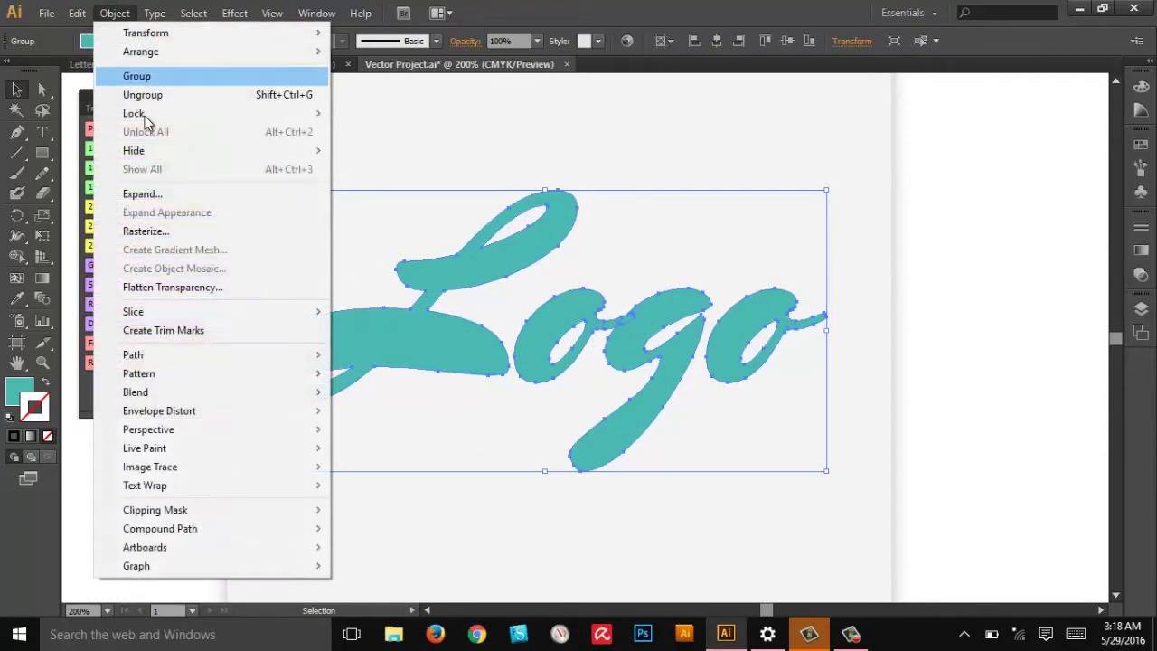
pyautogui.click(537, 259)
pyautogui.moveTo(459, 278); pyautogui.dragTo(483, 268)
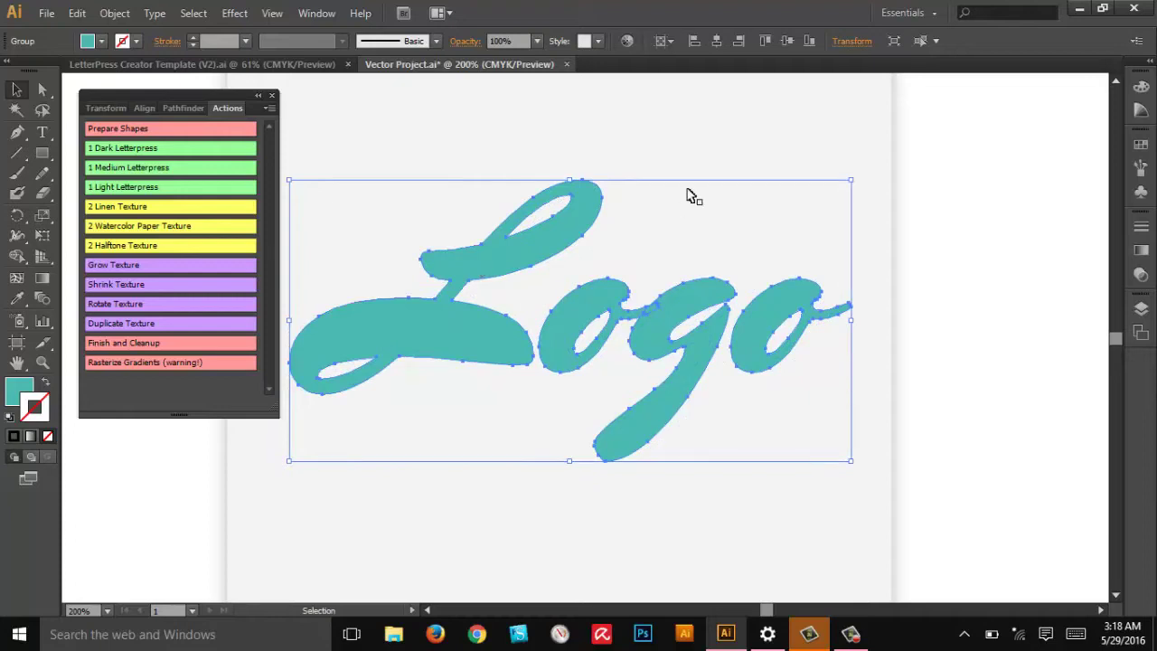
pyautogui.moveTo(575, 228); pyautogui.dragTo(574, 239)
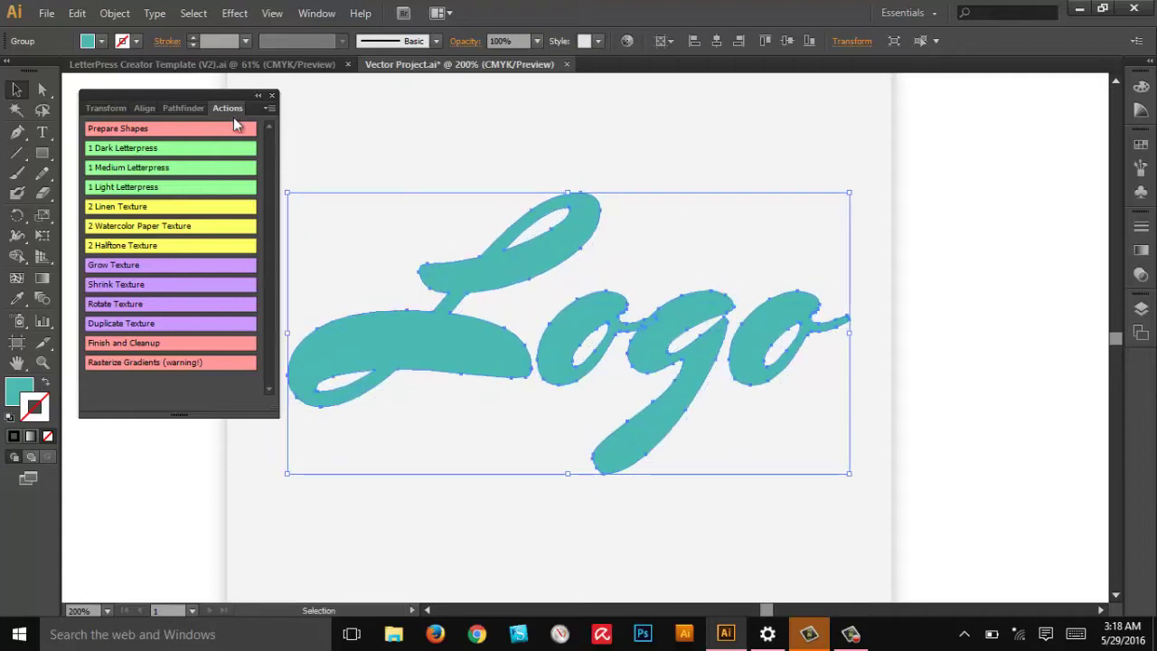
# - Copy the Logo, paste it into the template, and scale it up to span the artboard
pyautogui.click(78, 13)
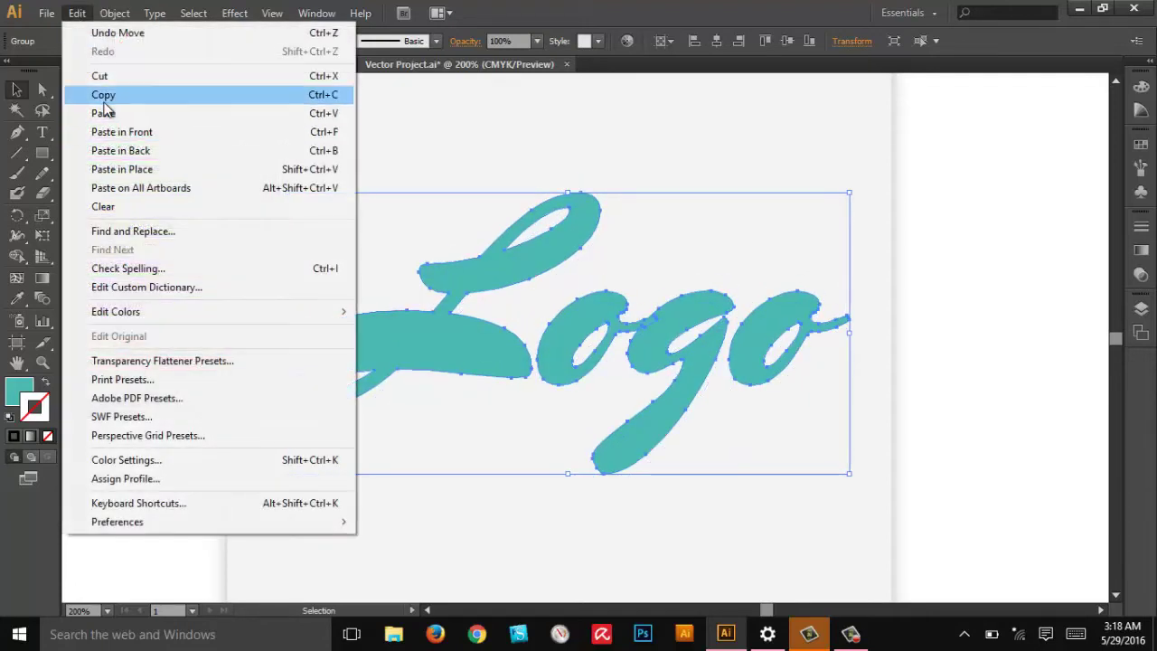
pyautogui.click(104, 94)
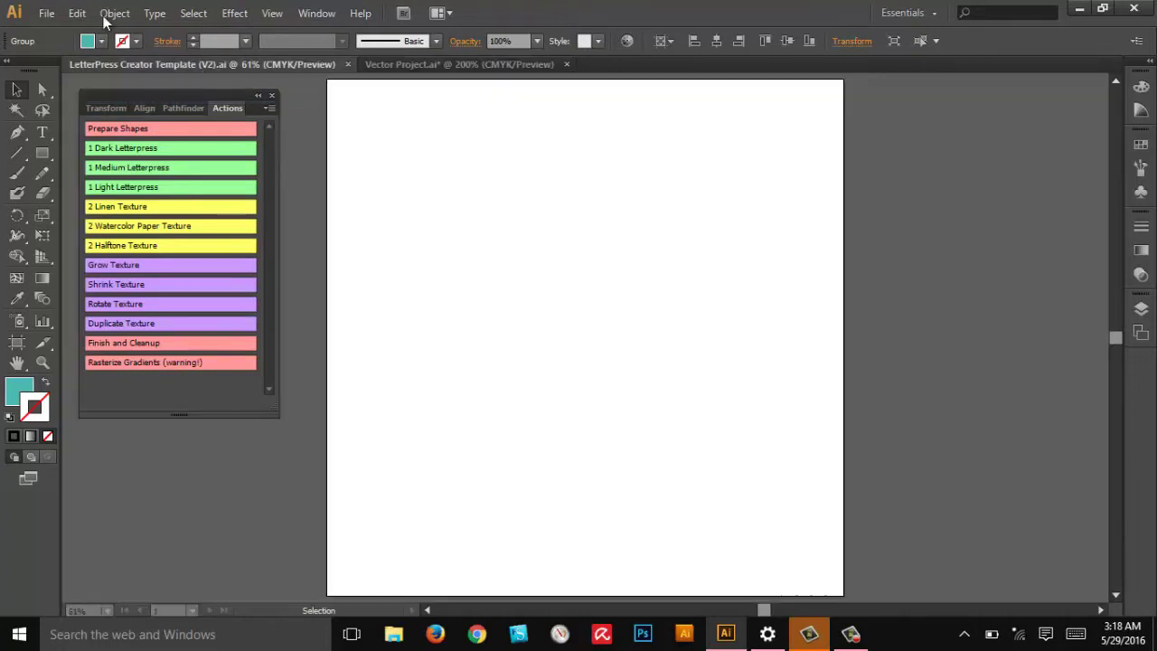
pyautogui.click(78, 14)
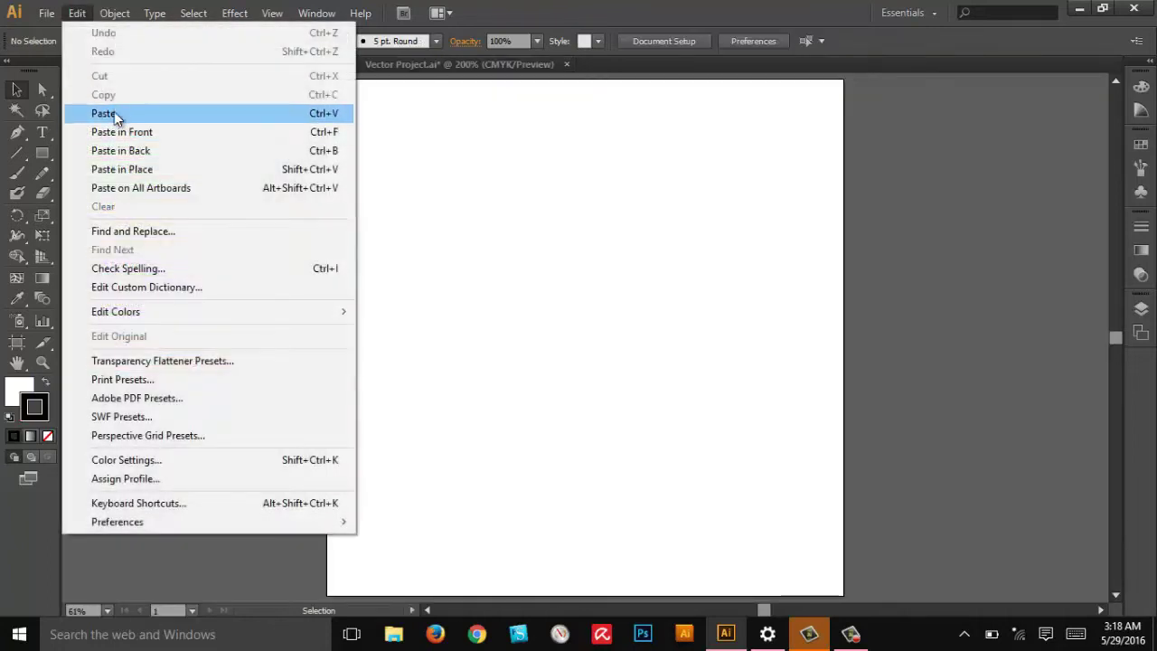
pyautogui.click(104, 113)
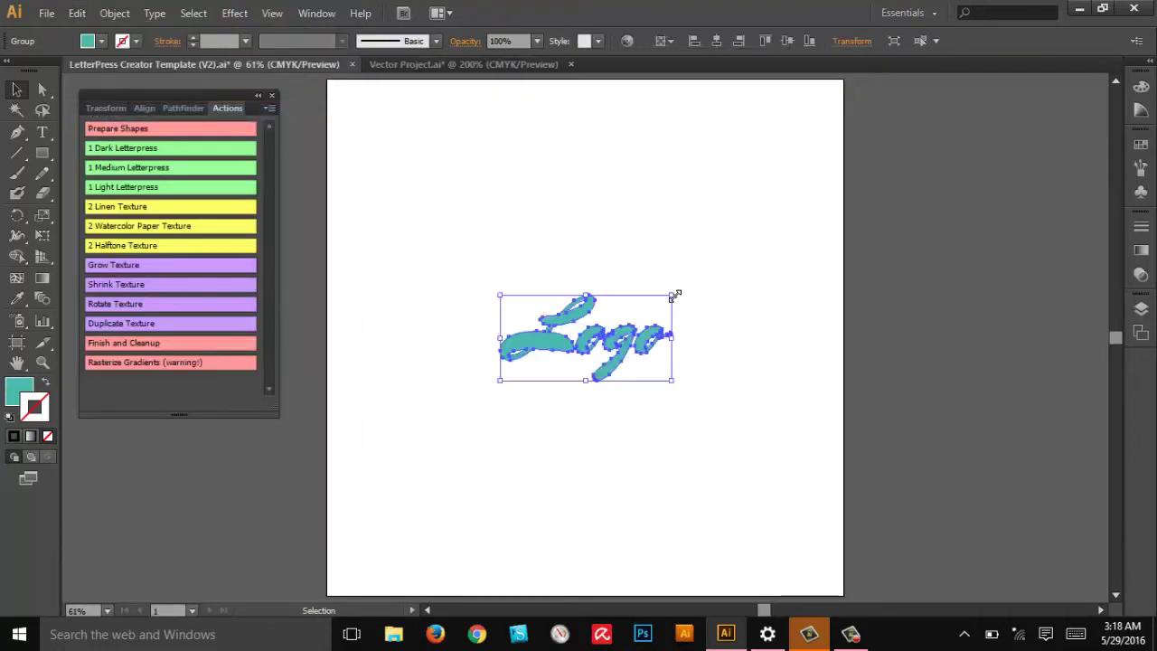
pyautogui.moveTo(674, 296); pyautogui.dragTo(819, 224)
pyautogui.click(930, 250)
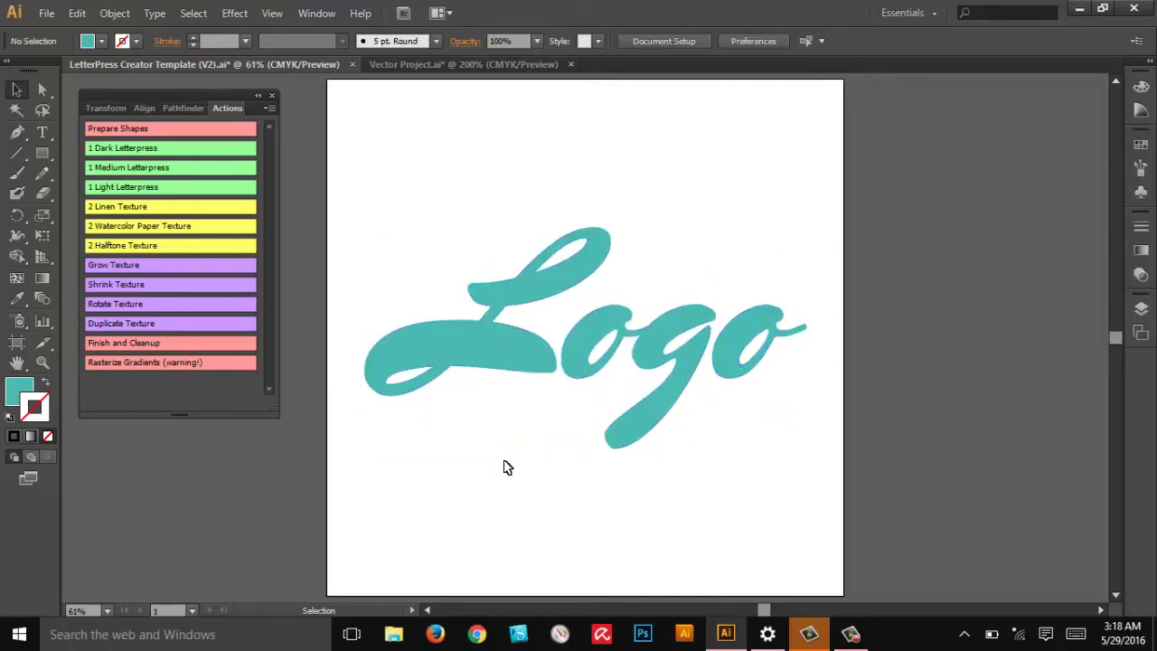
# - Drag the enlarged Logo group higher on the template artboard and fine-tune its position
pyautogui.moveTo(489, 336); pyautogui.dragTo(488, 301)
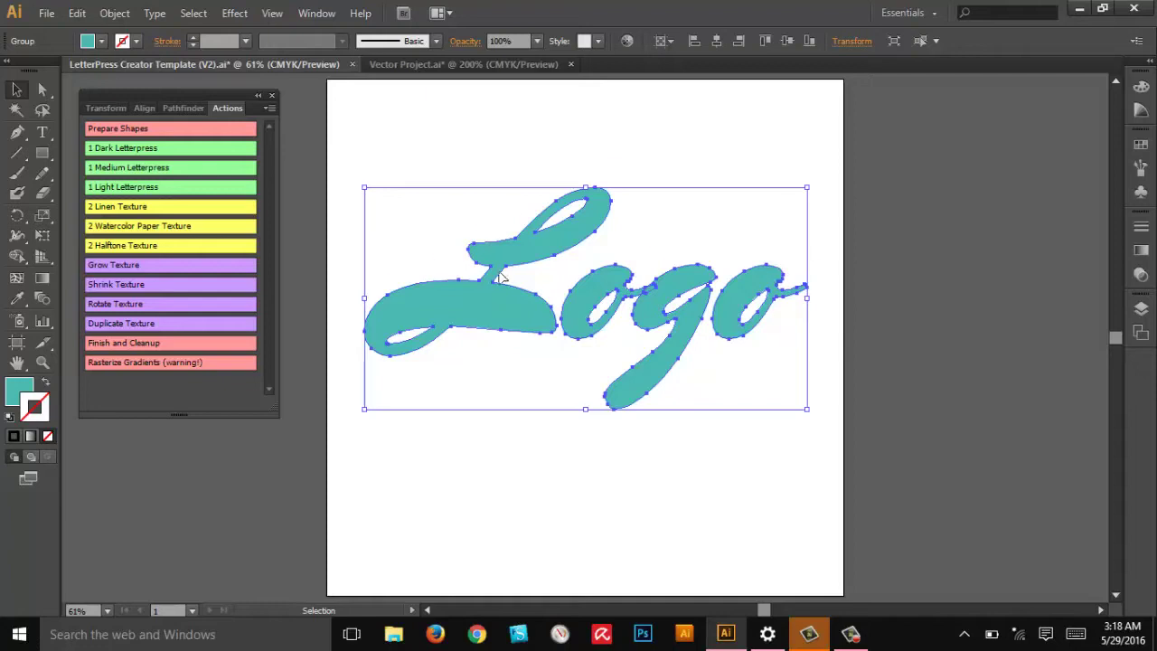
pyautogui.moveTo(488, 301); pyautogui.dragTo(489, 229)
pyautogui.scroll(2, 669, 312)
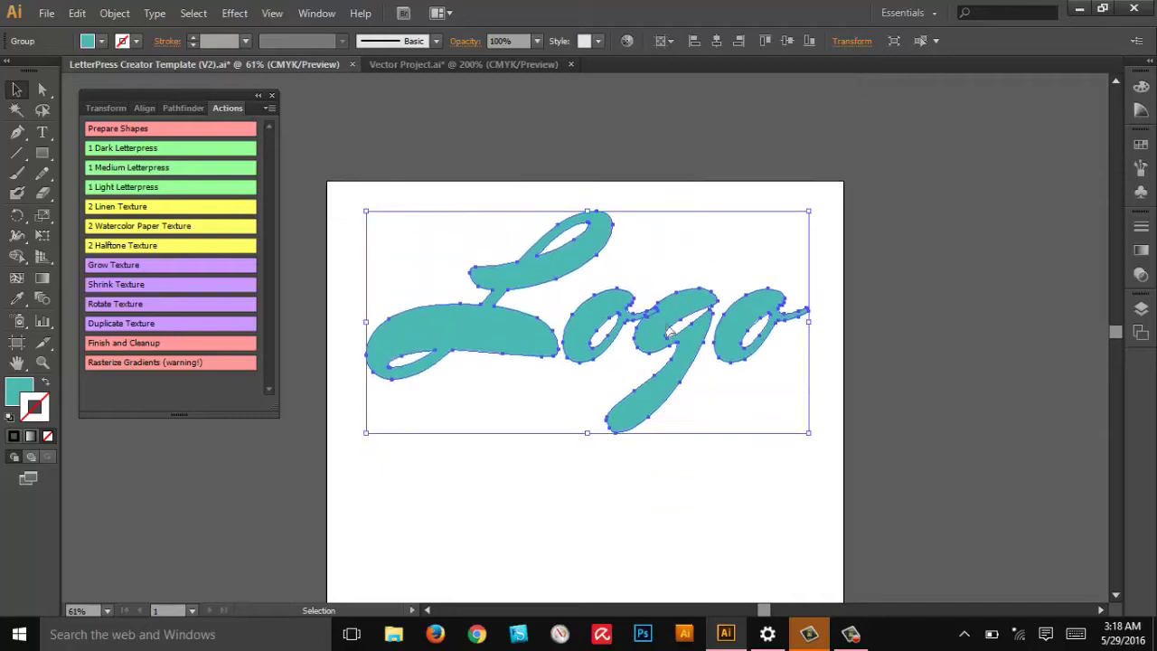
pyautogui.scroll(-1, 669, 312)
pyautogui.moveTo(493, 280); pyautogui.dragTo(488, 295)
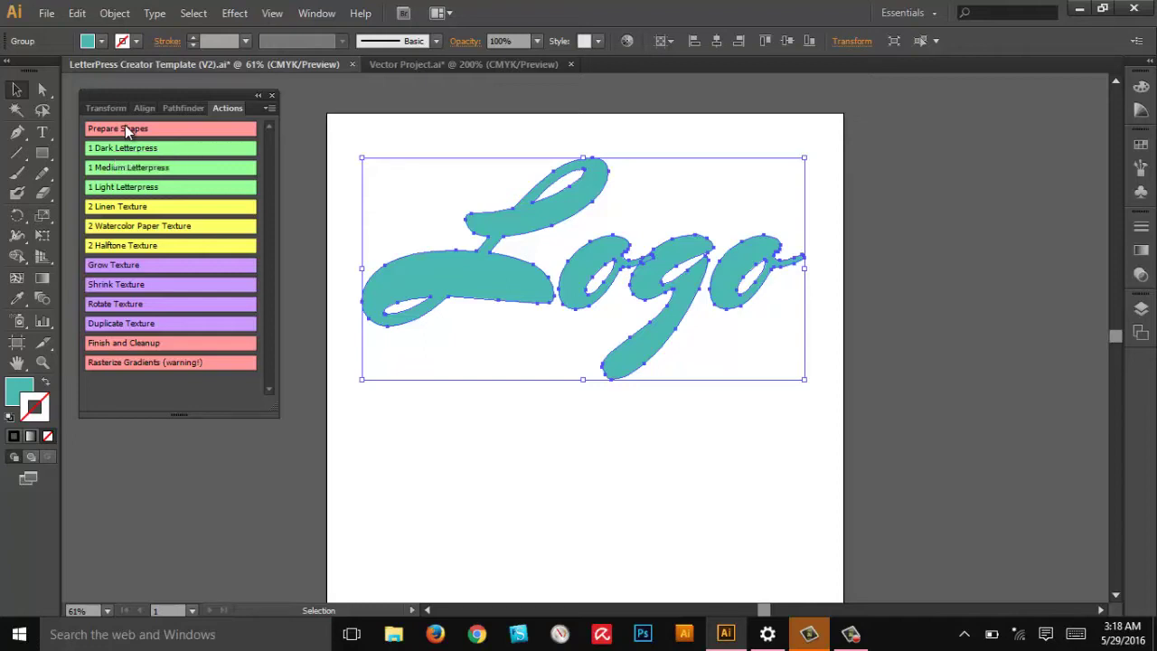
# - Apply the 1 Medium Letterpress action to the Logo for a pressed-in shadow
pyautogui.click(125, 128)
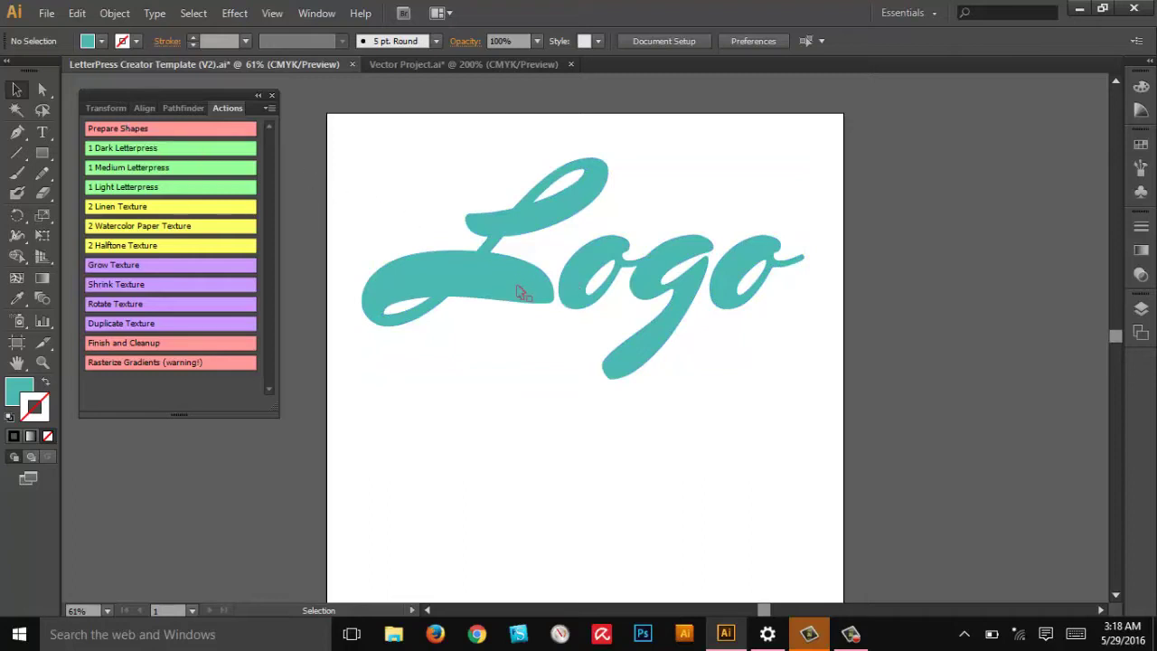
pyautogui.moveTo(472, 284)
pyautogui.mouseDown()
pyautogui.moveTo(469, 322)
pyautogui.moveTo(460, 298)
pyautogui.mouseUp()
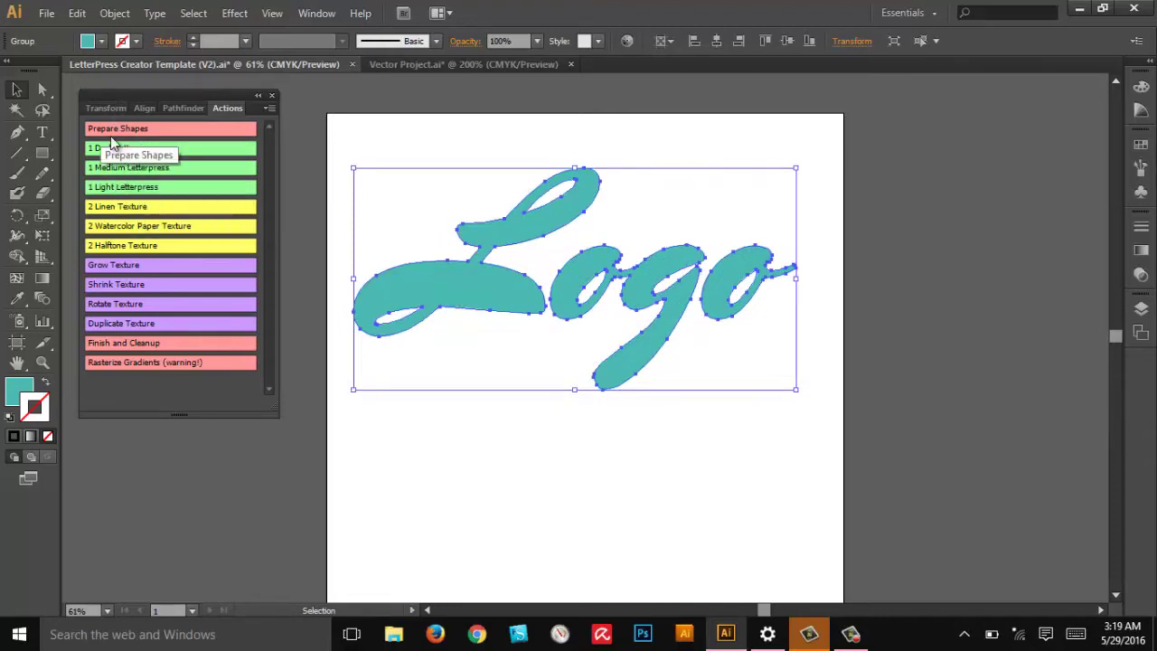
pyautogui.click(142, 173)
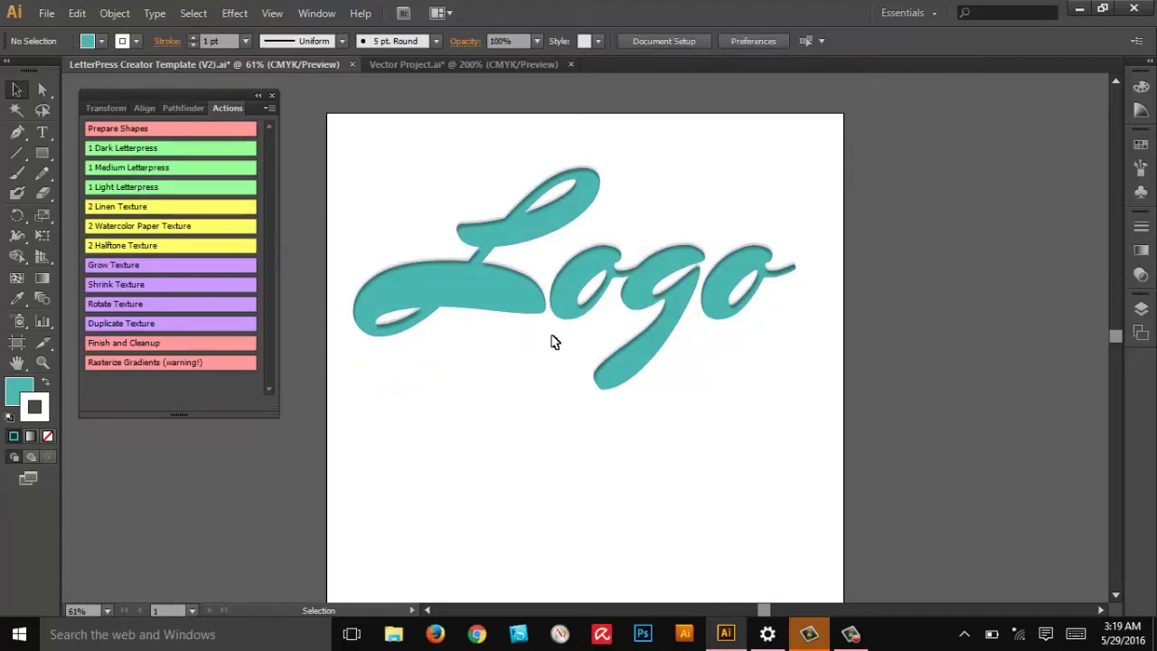
pyautogui.click(481, 300)
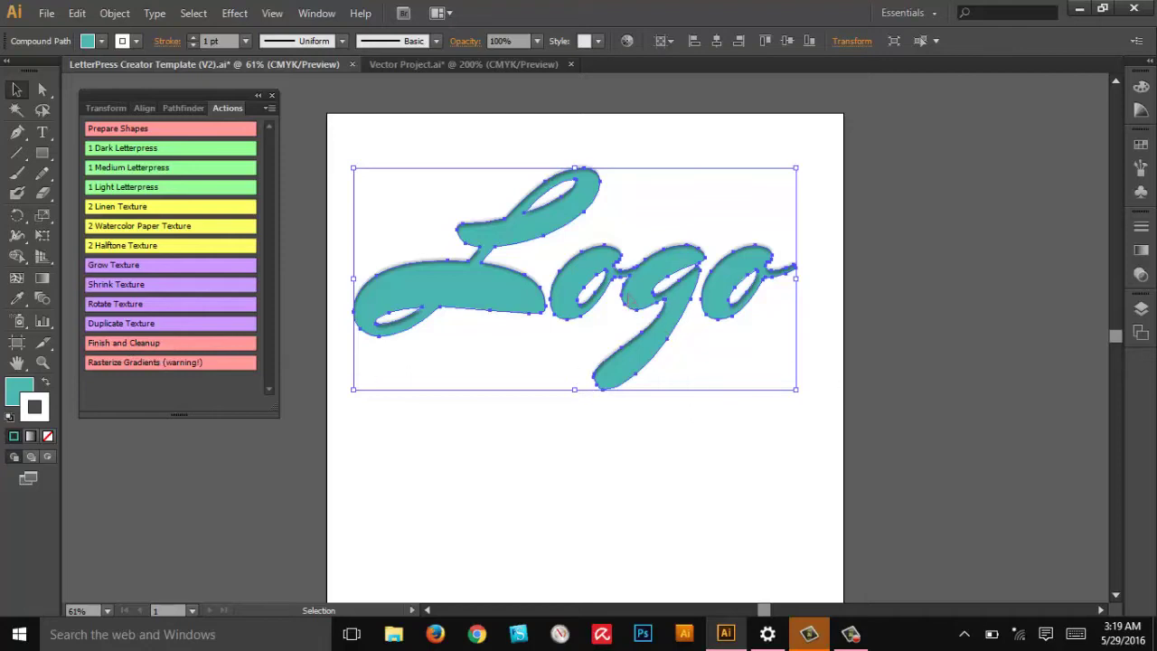
# - Apply the 2 Watercolor Paper Texture action to the Logo, grow it, then add the linen texture
pyautogui.click(515, 401)
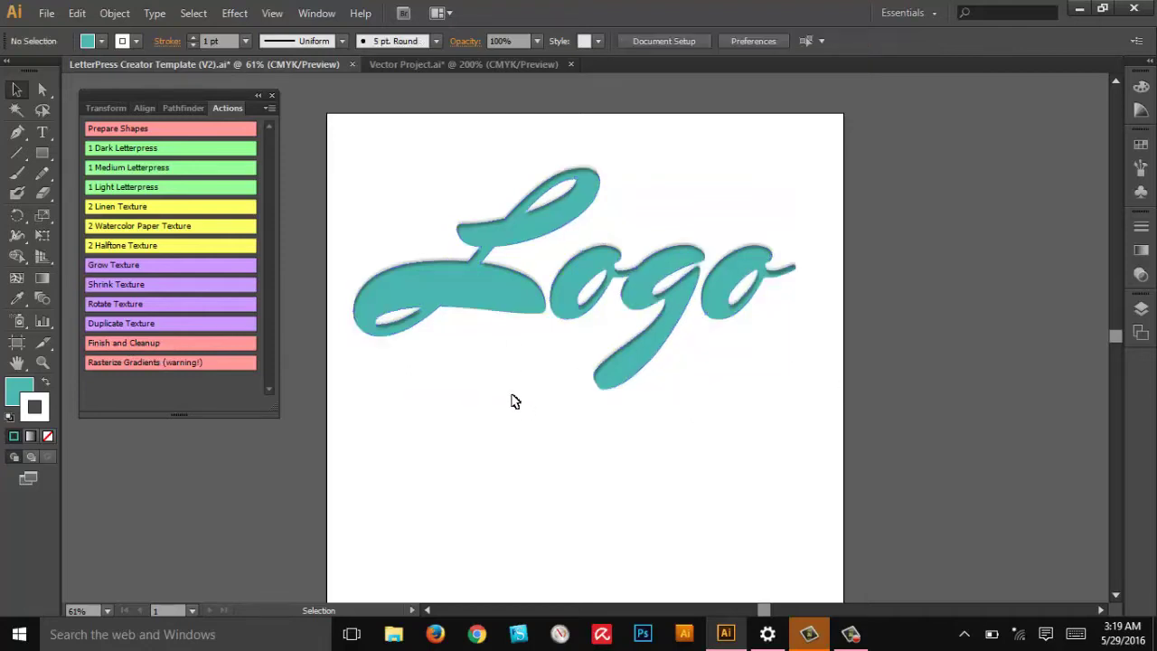
pyautogui.click(457, 281)
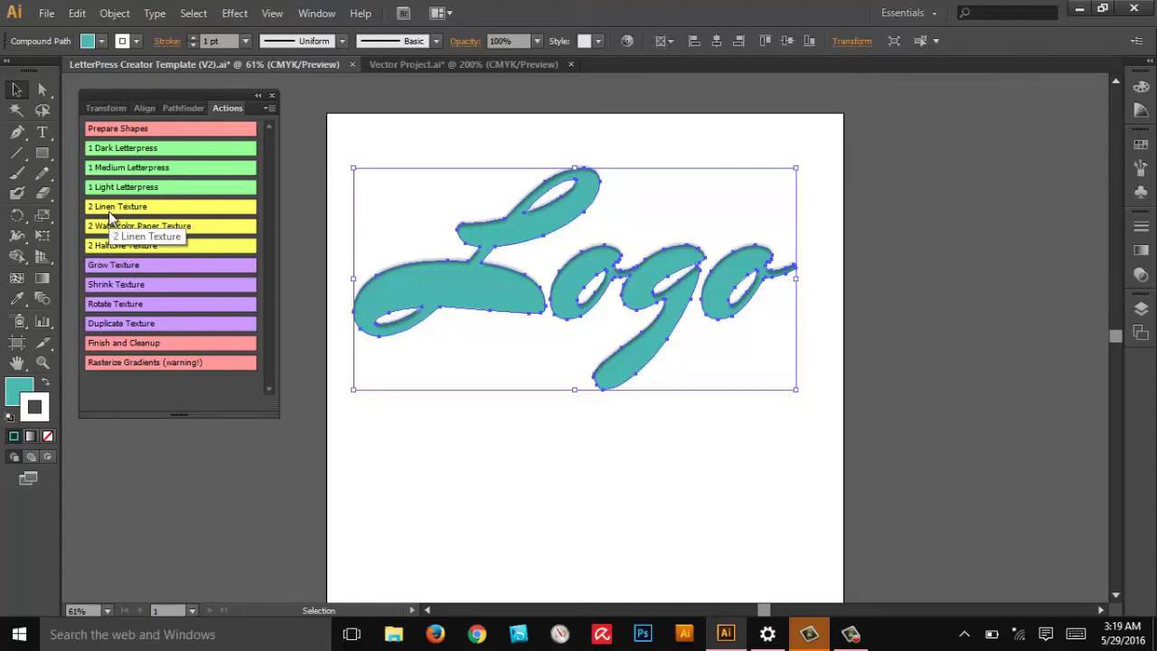
pyautogui.click(124, 228)
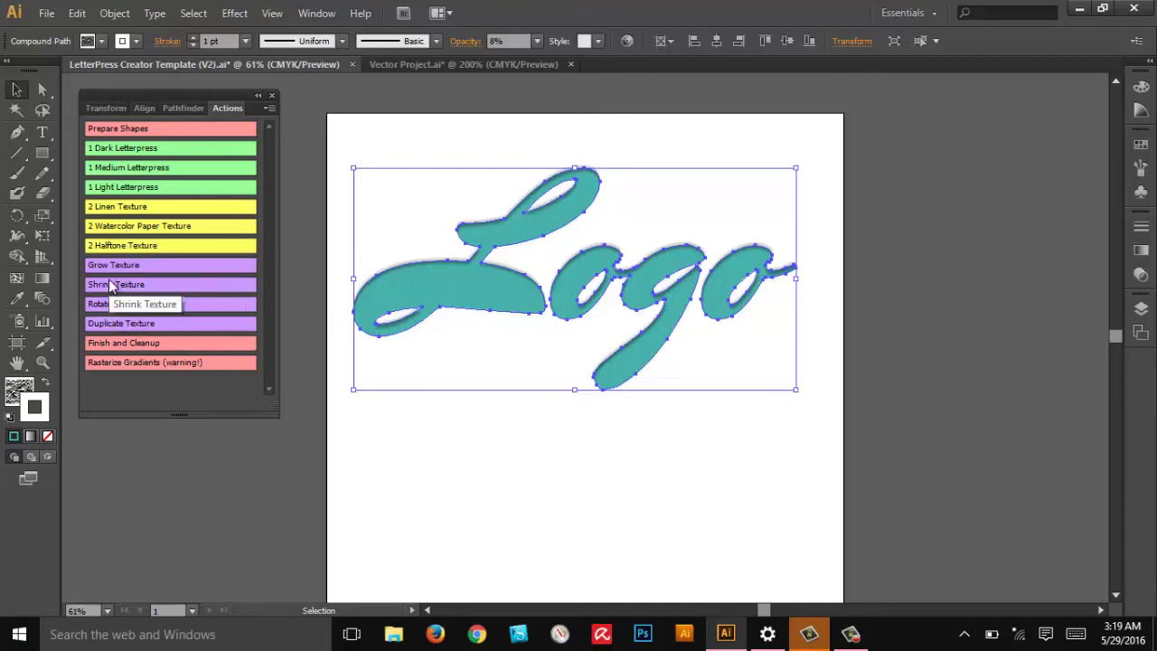
pyautogui.click(112, 268)
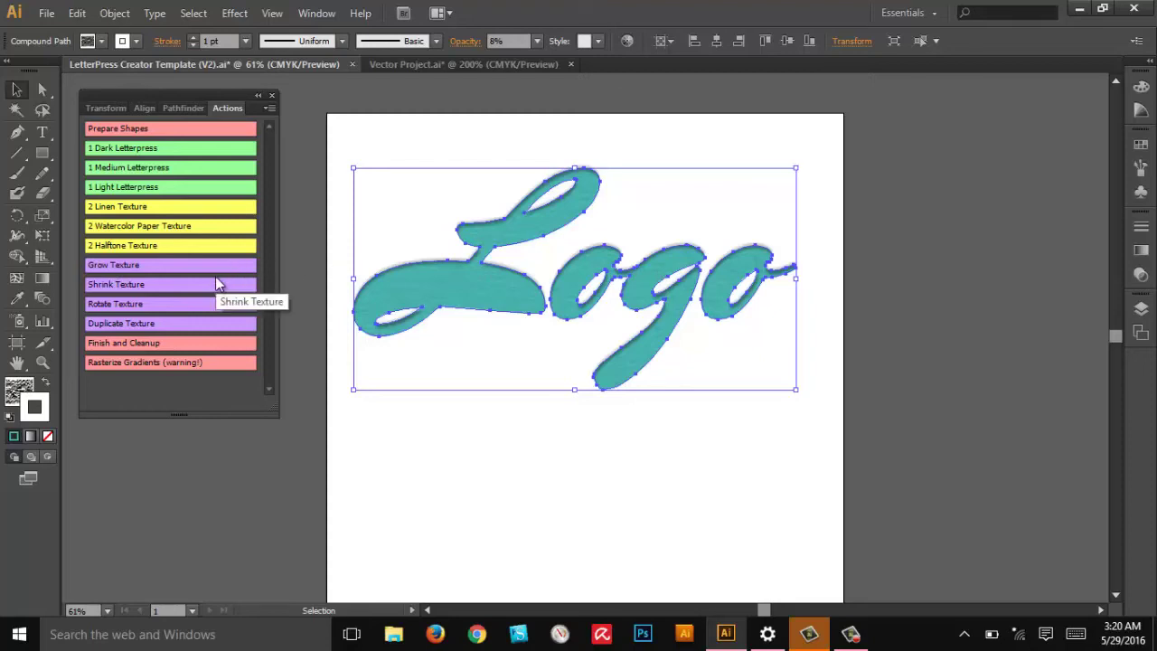
pyautogui.click(121, 205)
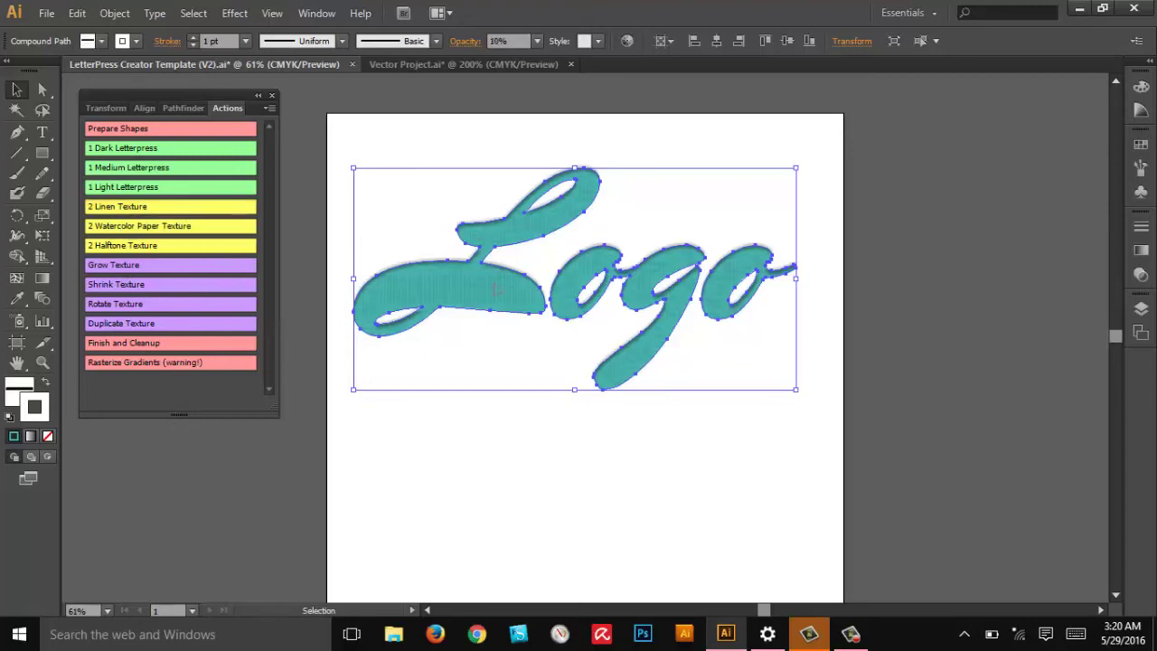
# - Grow the linen texture and lower its opacity from 10% to 5%
pyautogui.click(114, 265)
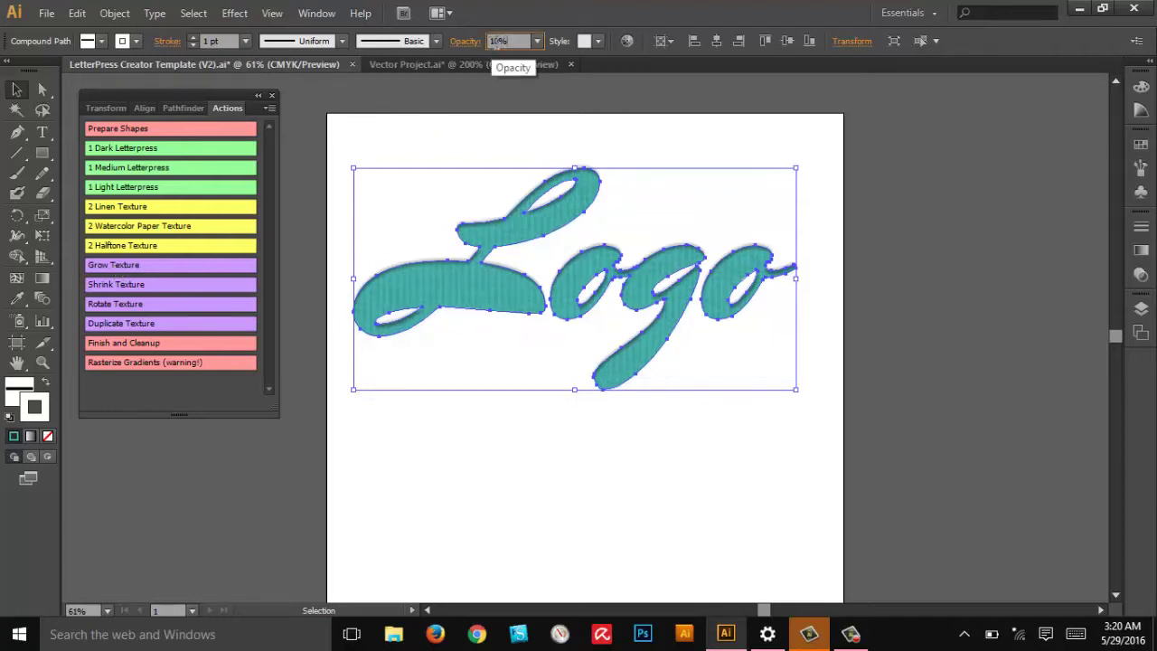
pyautogui.scroll(-1, 499, 41)
pyautogui.click(710, 450)
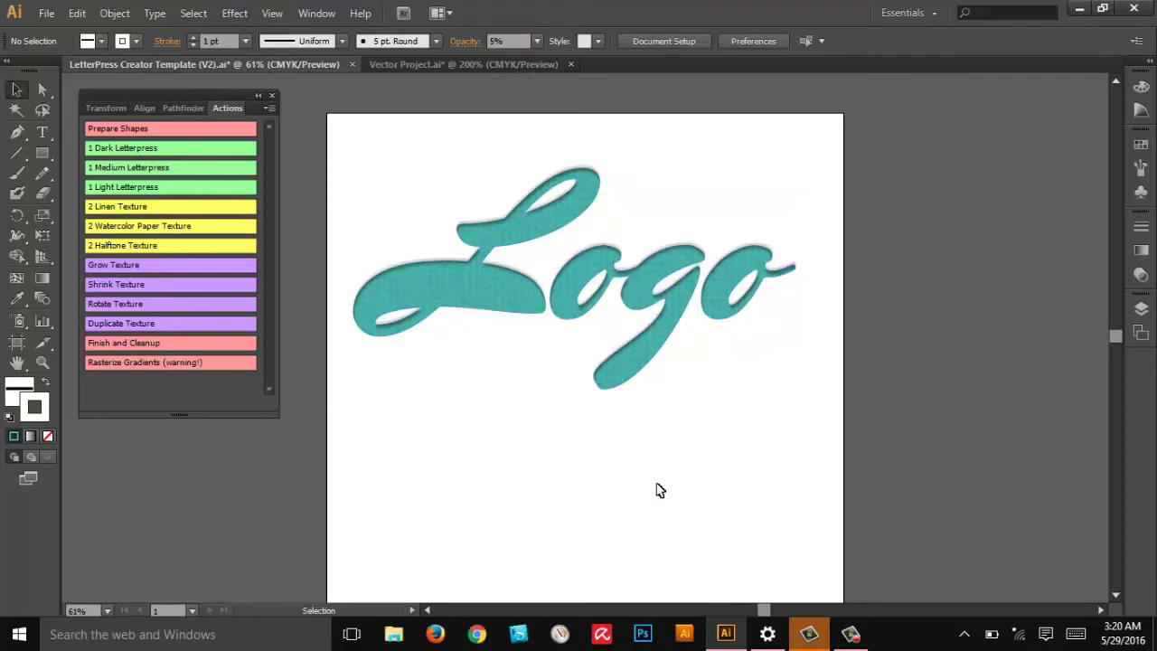
pyautogui.click(472, 307)
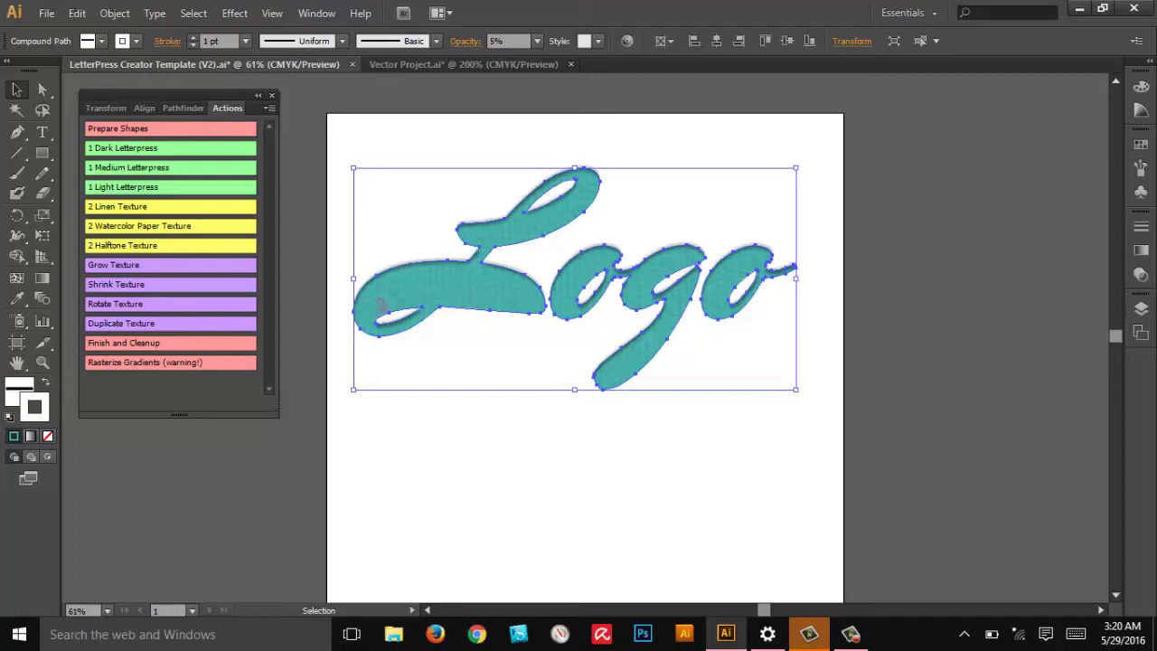
# - Run Finish and Cleanup to group the textured Logo, then move the group lower on the page
pyautogui.click(126, 349)
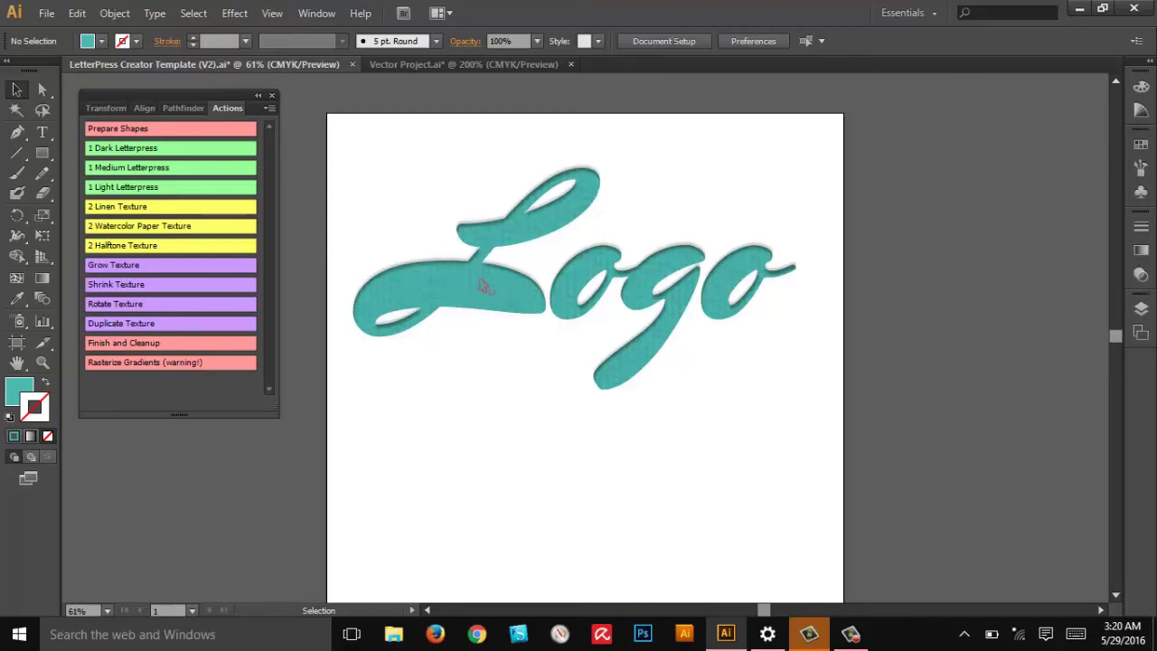
pyautogui.moveTo(485, 285); pyautogui.dragTo(937, 641)
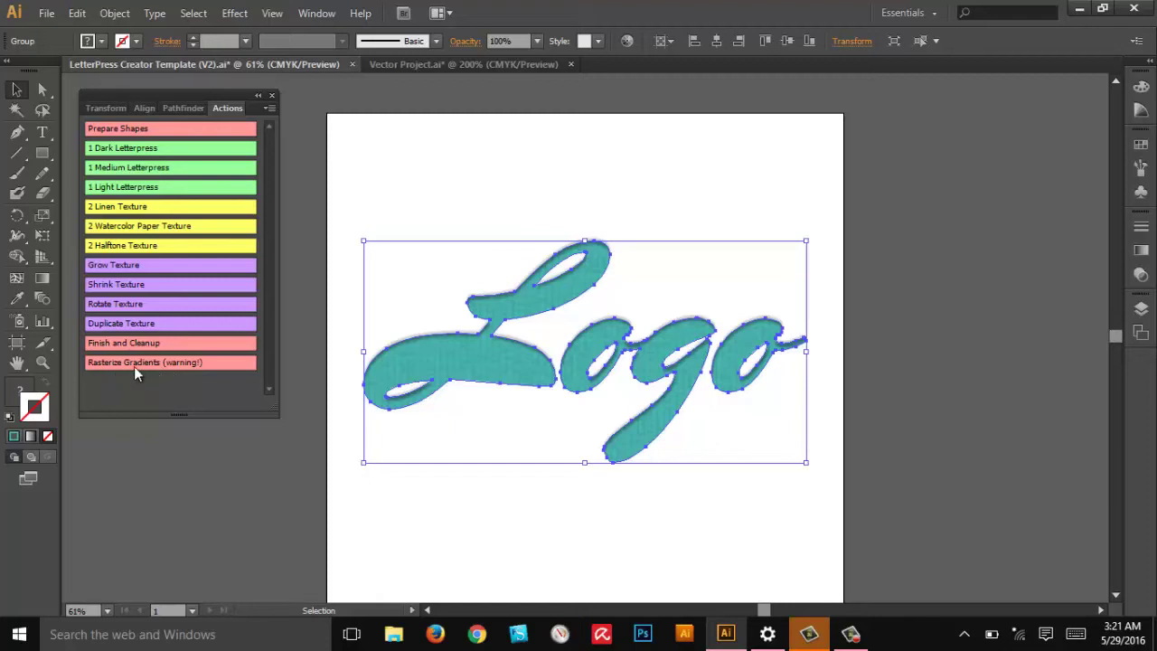
pyautogui.click(630, 532)
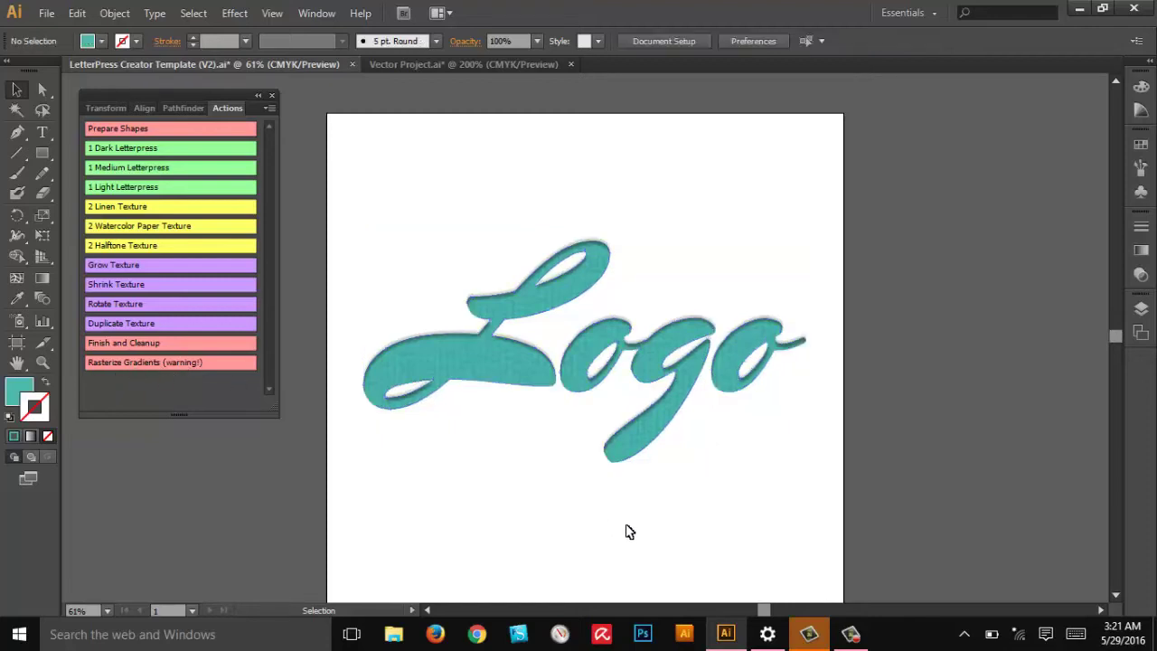
pyautogui.click(473, 377)
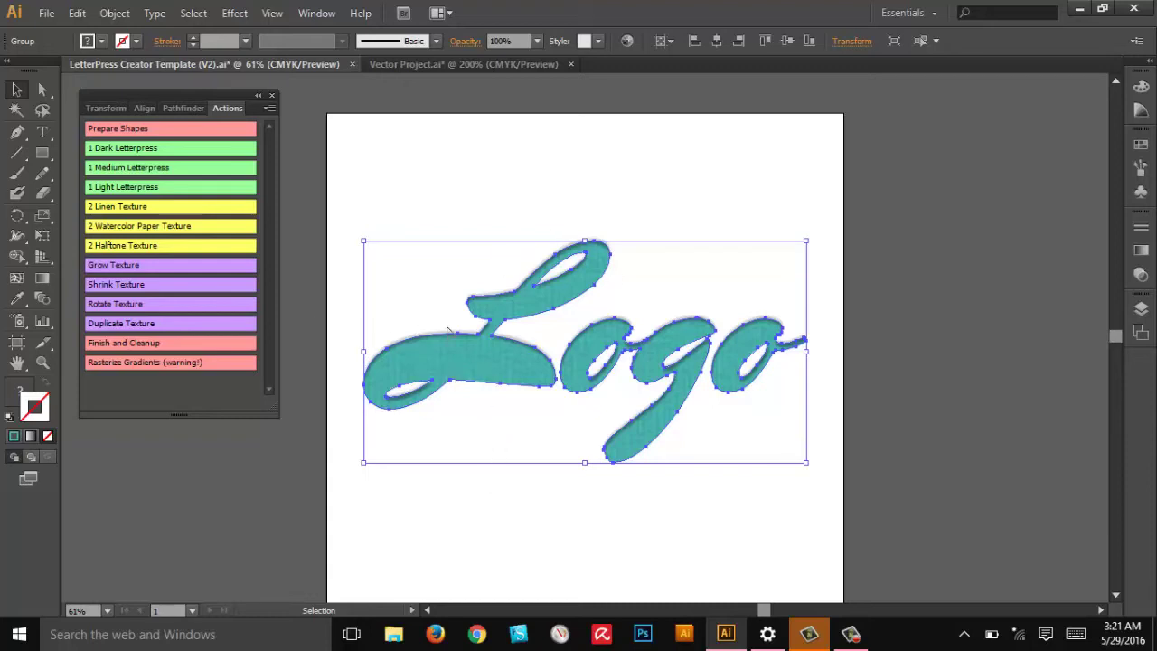
# - Run Rasterize Gradients (warning!) on the Logo, continuing past the alert, and reselect the group
pyautogui.click(131, 369)
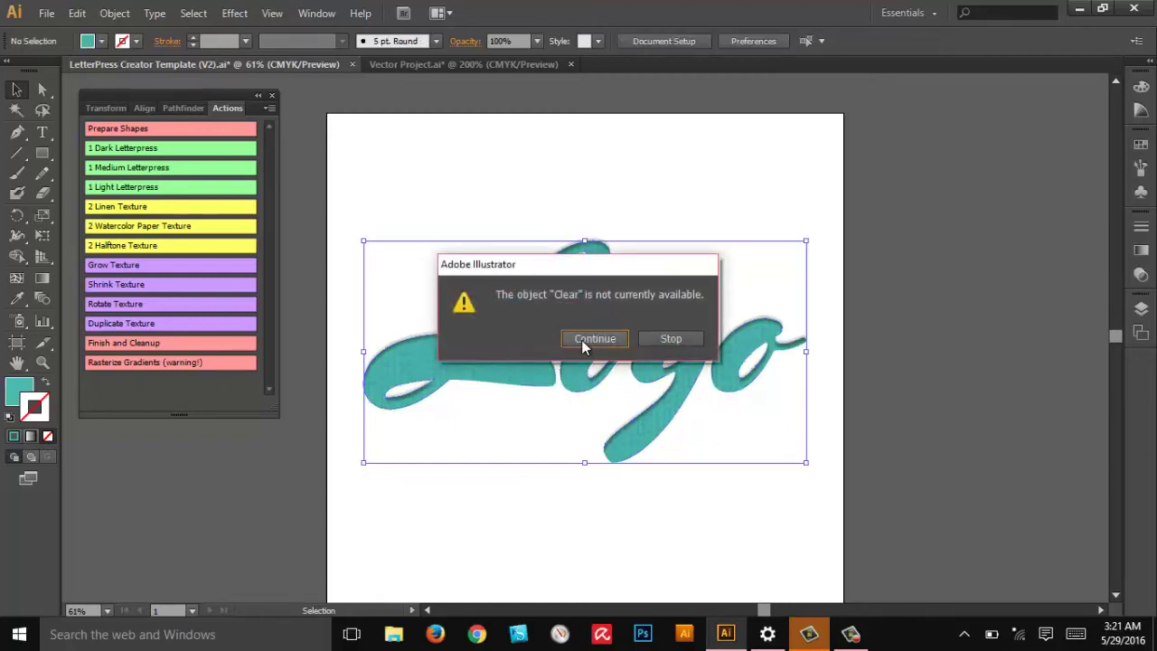
pyautogui.click(595, 339)
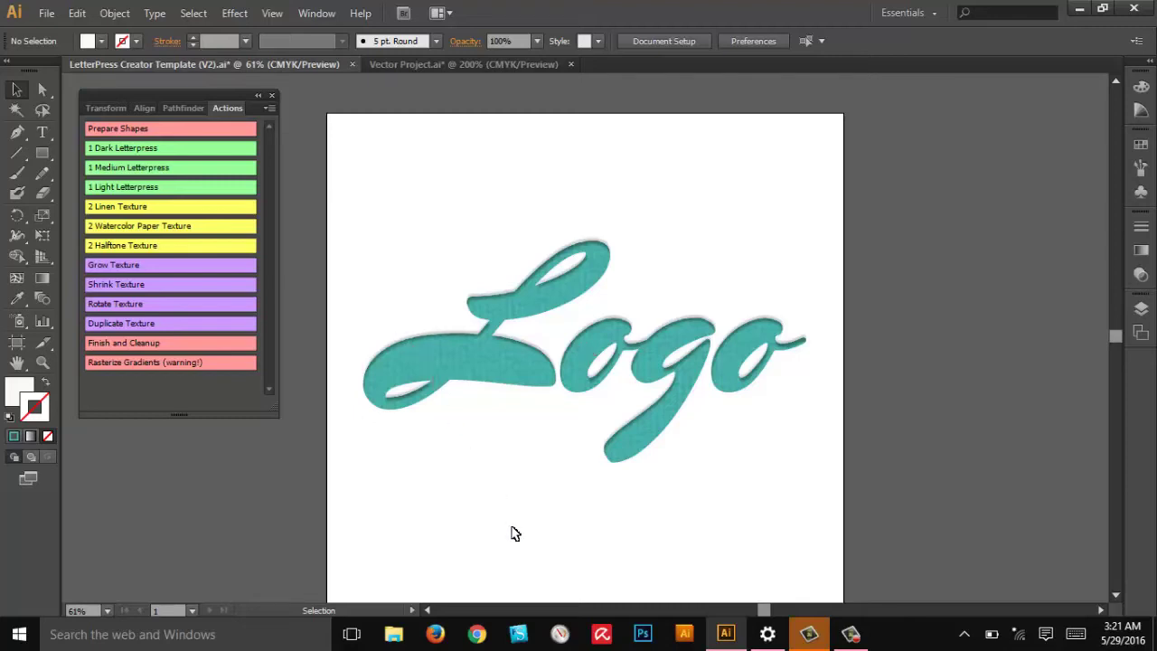
pyautogui.click(478, 366)
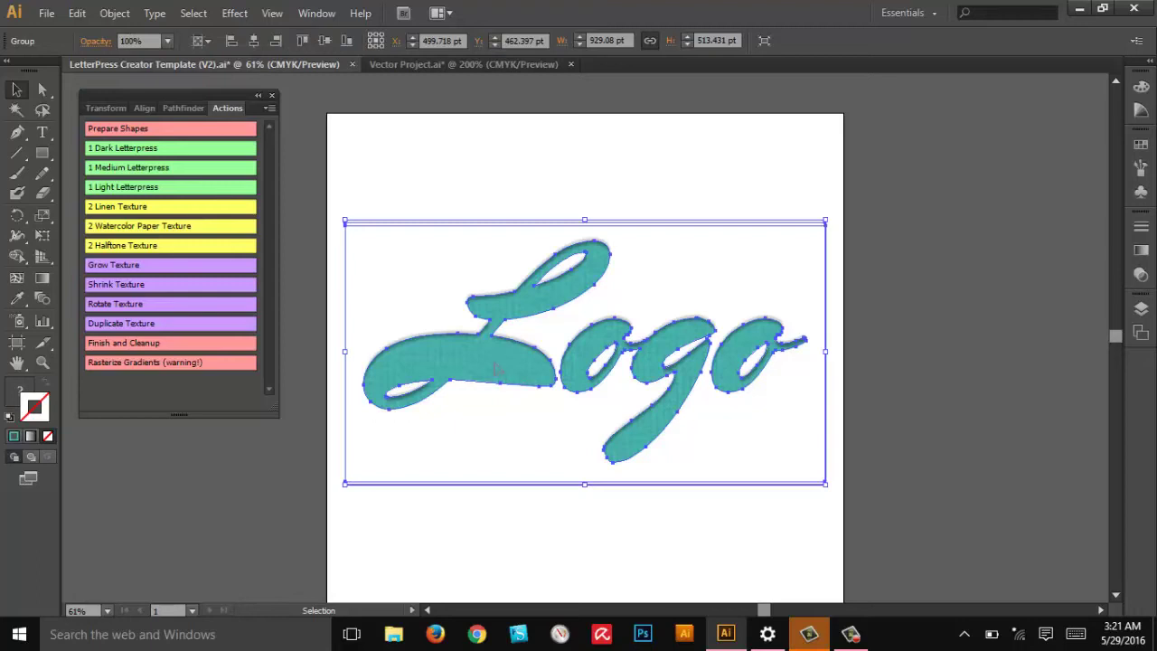
# - Isolate the Logo group and select the lettering compound path, undoing a test move
pyautogui.click(576, 543)
pyautogui.click(501, 365)
pyautogui.rightClick(503, 363)
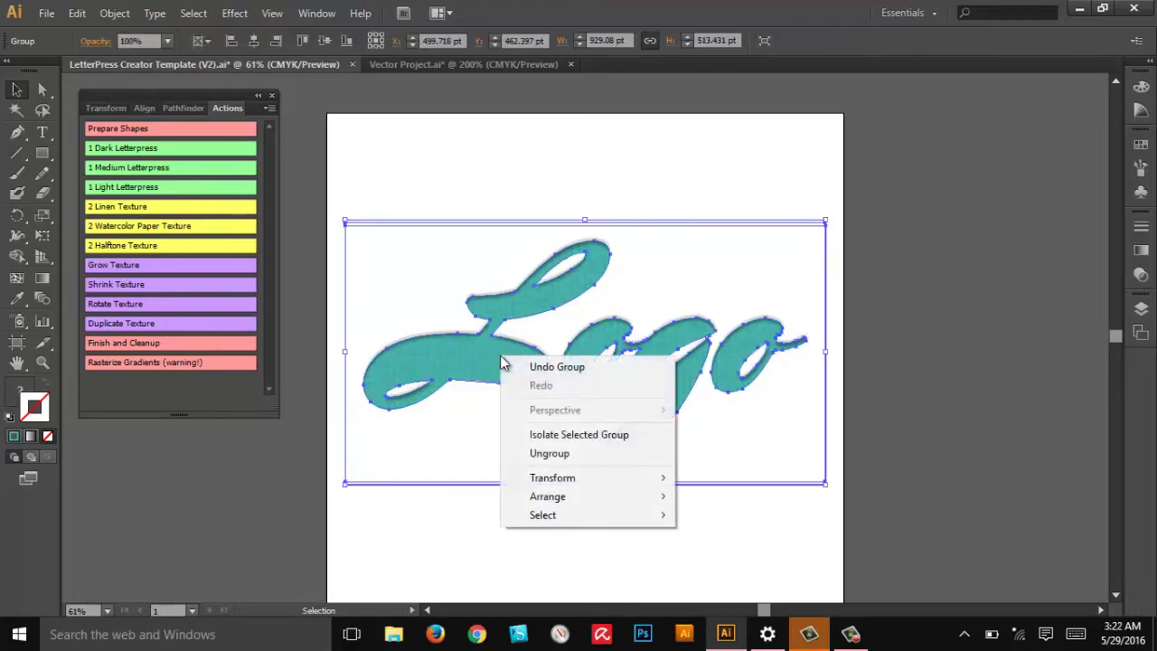
pyautogui.click(576, 435)
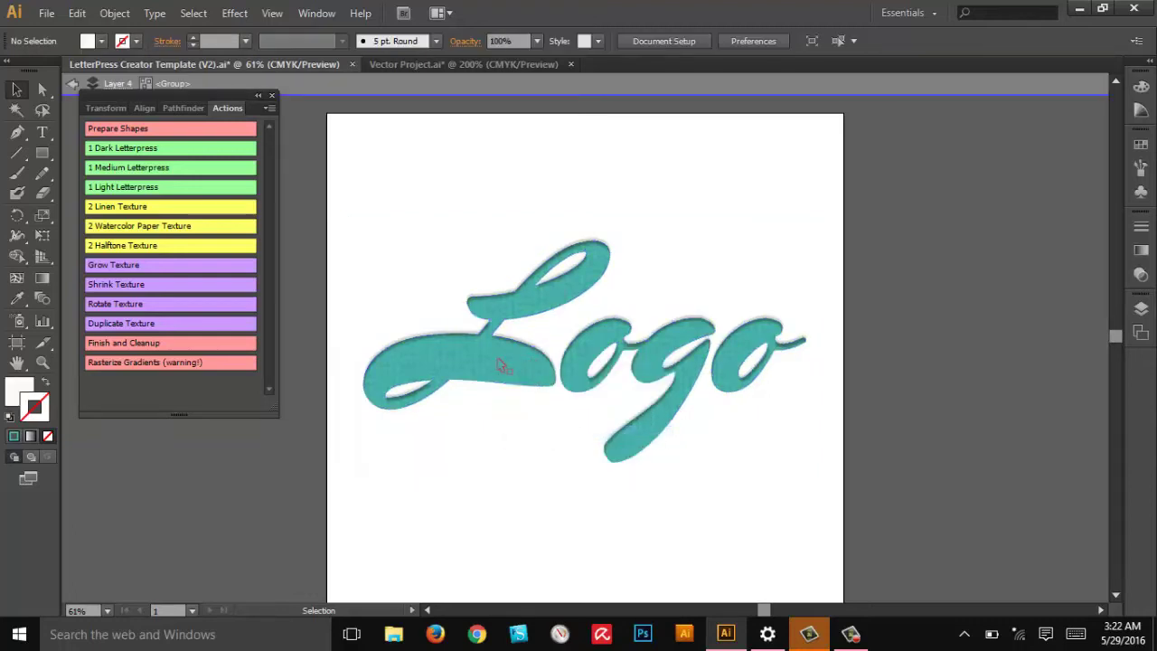
pyautogui.click(498, 363)
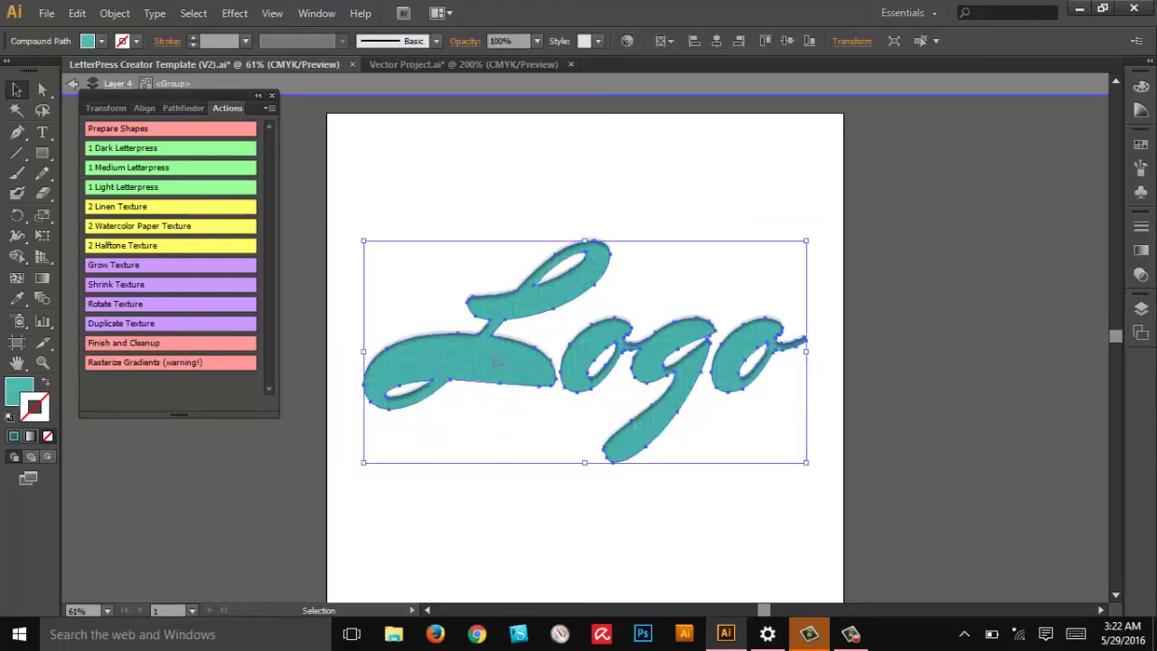
pyautogui.moveTo(496, 363); pyautogui.dragTo(508, 413)
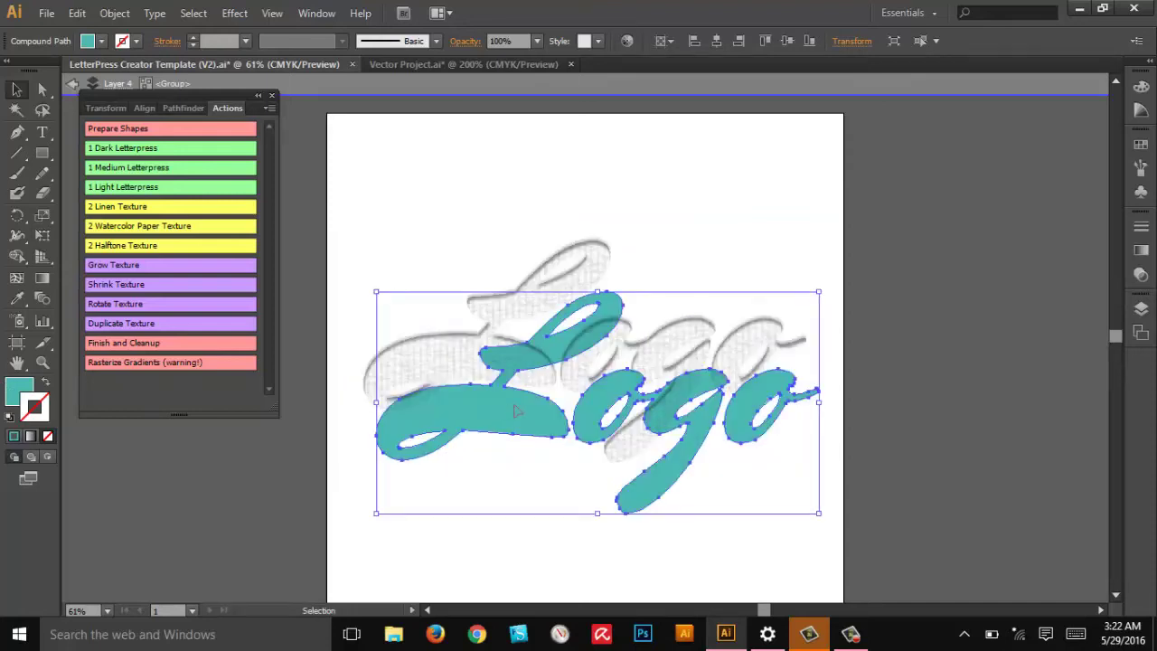
pyautogui.press('a')
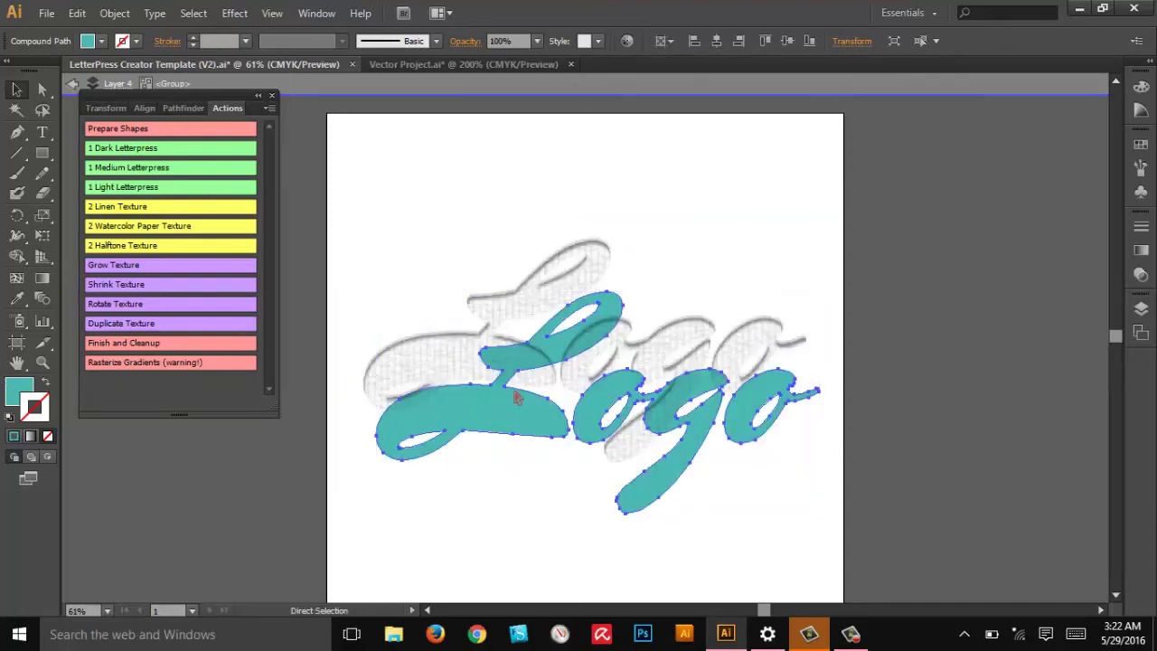
pyautogui.hotkey('ctrl', 'z')
# - After trying several swatches, fill the lettering with teal C=80 M=10 Y=45 K=0
pyautogui.click(101, 40)
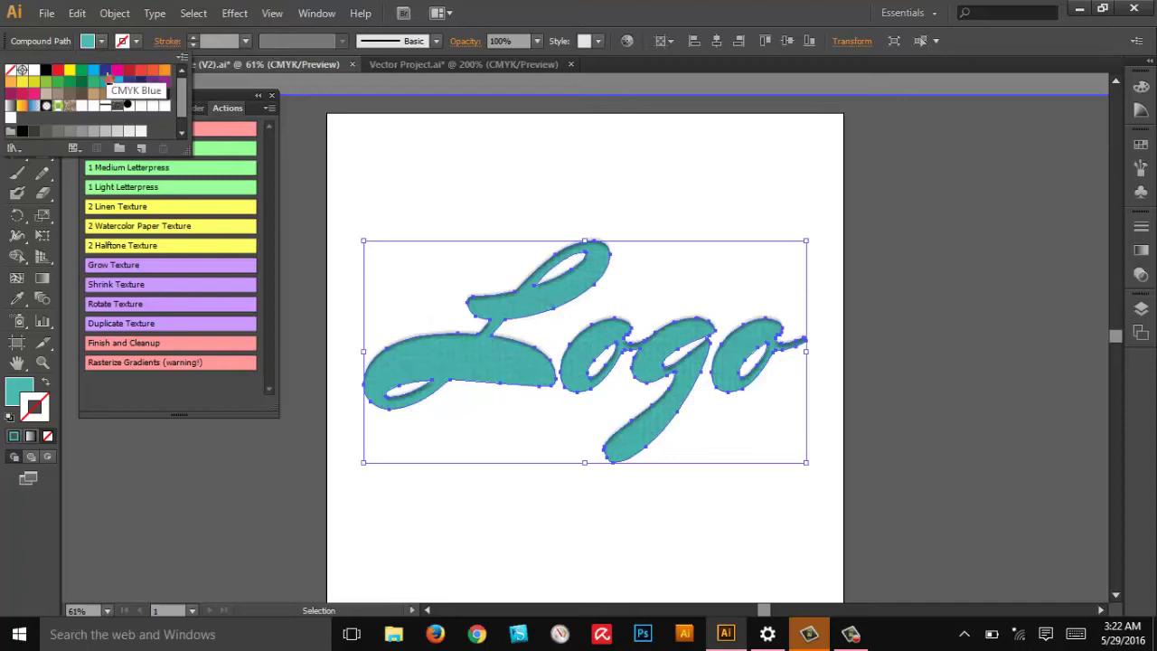
pyautogui.click(116, 70)
pyautogui.click(140, 70)
pyautogui.click(152, 69)
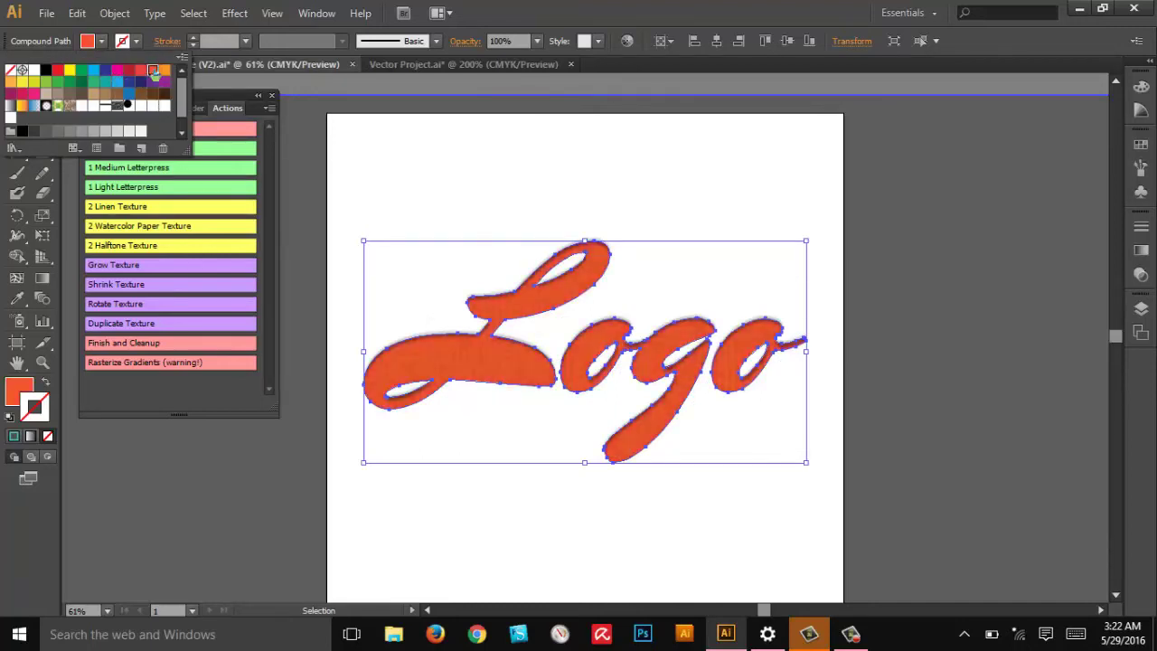
pyautogui.click(140, 130)
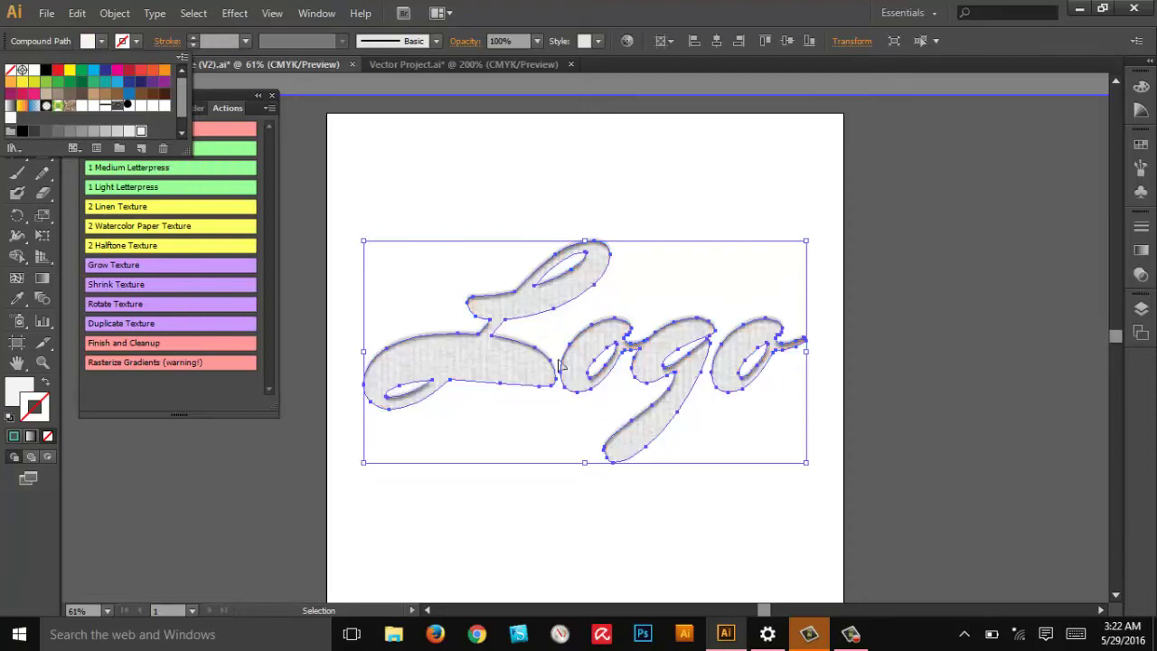
pyautogui.click(33, 132)
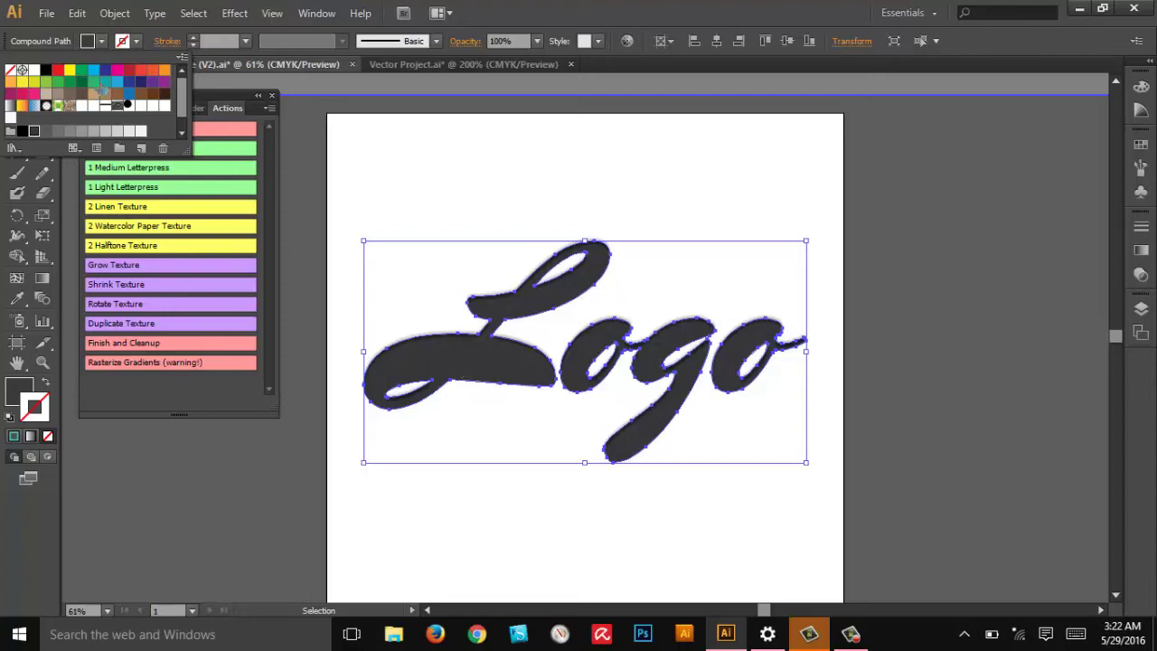
pyautogui.click(105, 82)
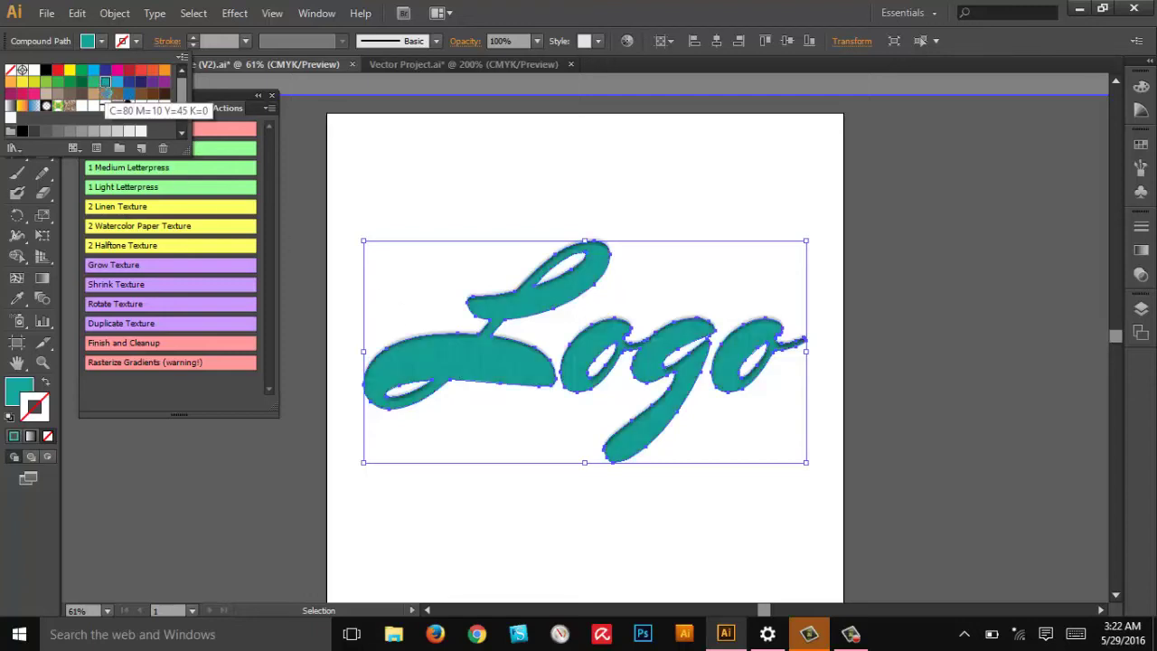
pyautogui.click(620, 173)
# - Exit isolation mode and shrink the Logo group to about 385 pt wide
pyautogui.click(623, 172)
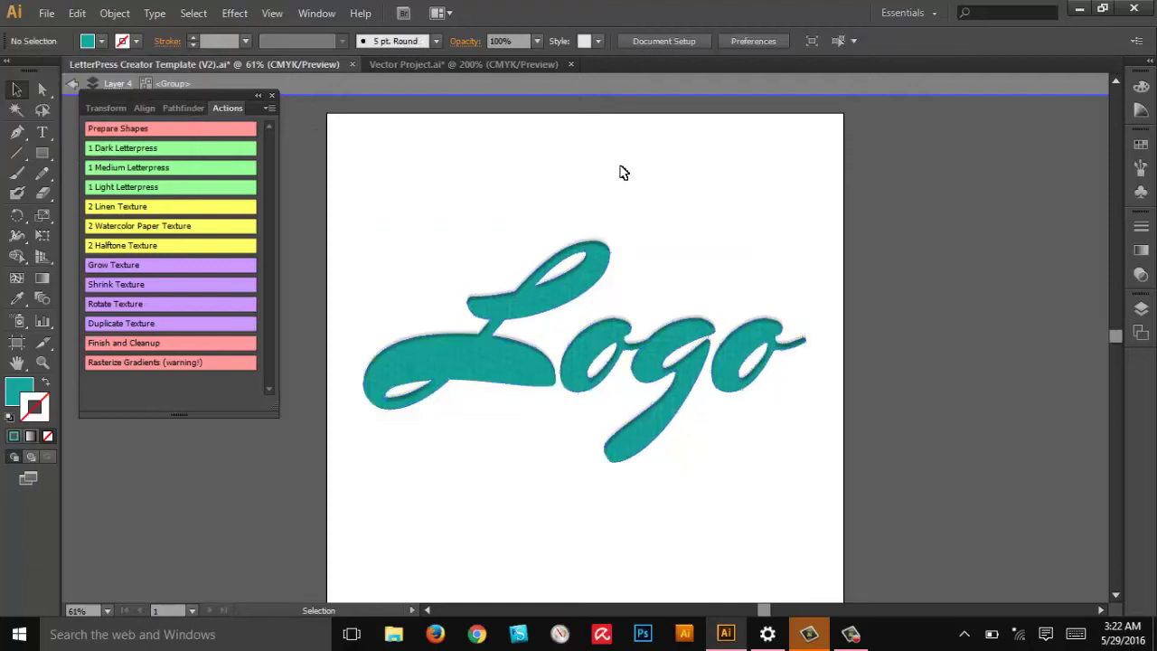
pyautogui.click(570, 94)
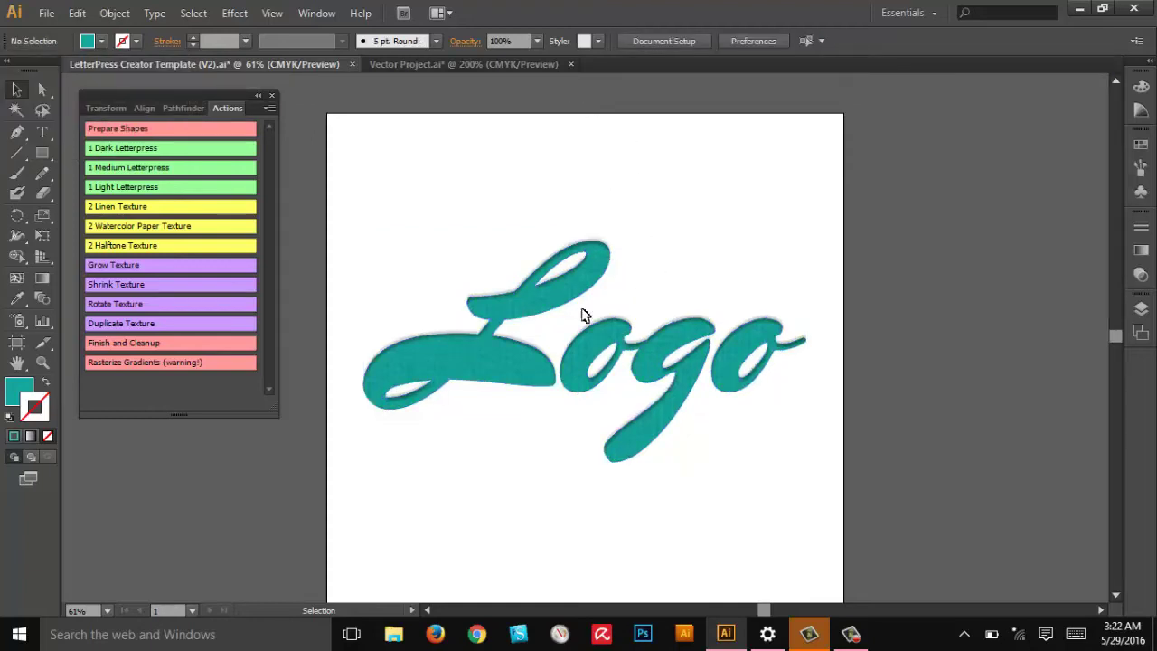
pyautogui.click(515, 246)
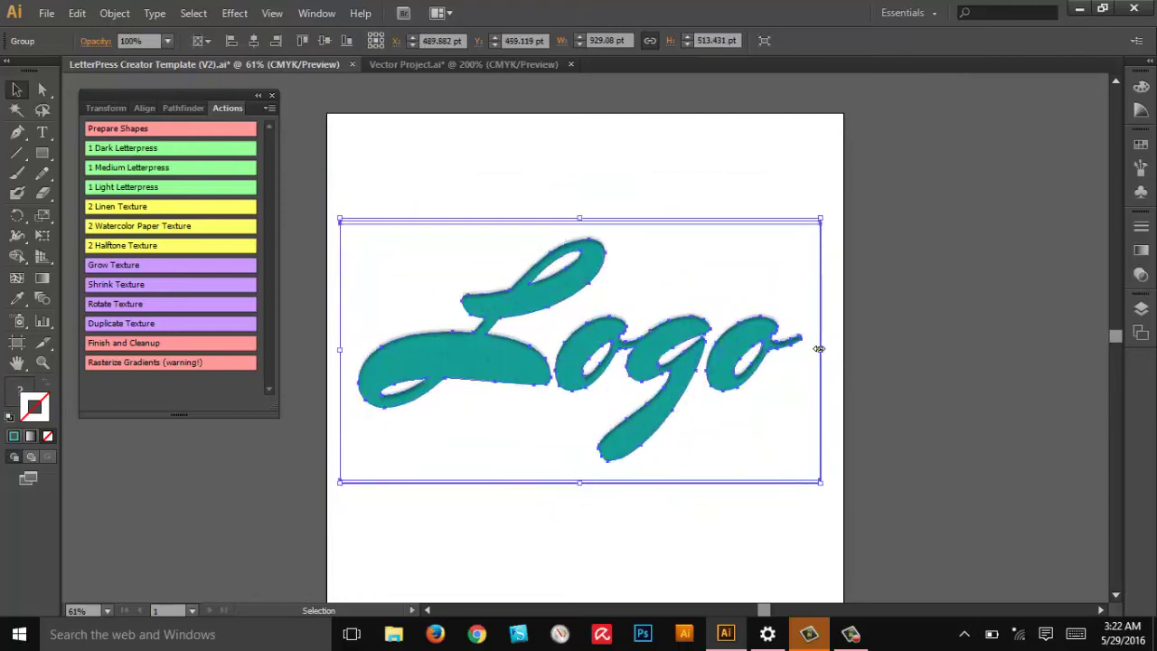
pyautogui.moveTo(819, 349); pyautogui.dragTo(793, 347)
pyautogui.click(767, 204)
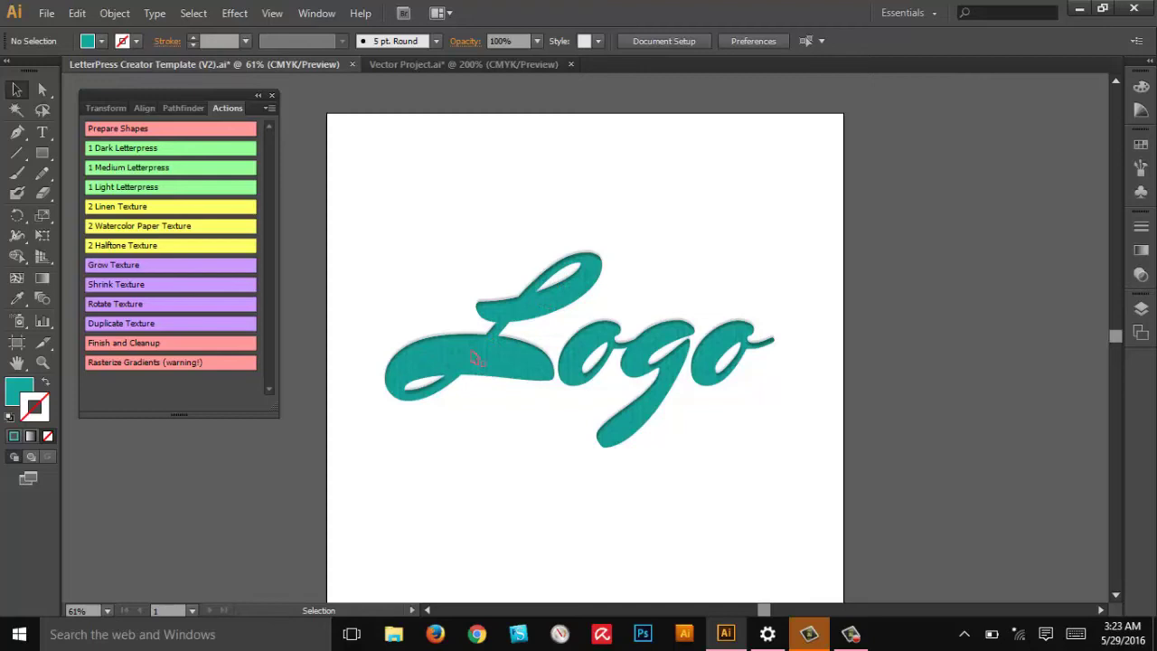
# - Copy the template's Logo and paste it into Vector Project in place of the old Logo
pyautogui.click(477, 359)
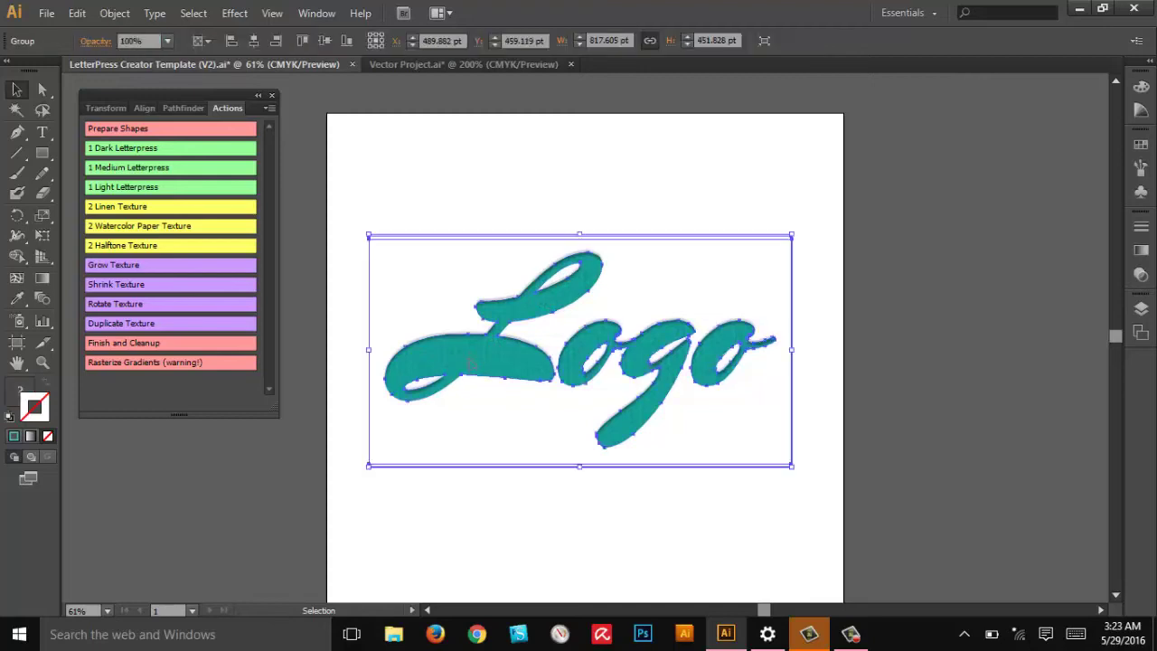
pyautogui.click(76, 13)
pyautogui.click(109, 95)
pyautogui.click(385, 64)
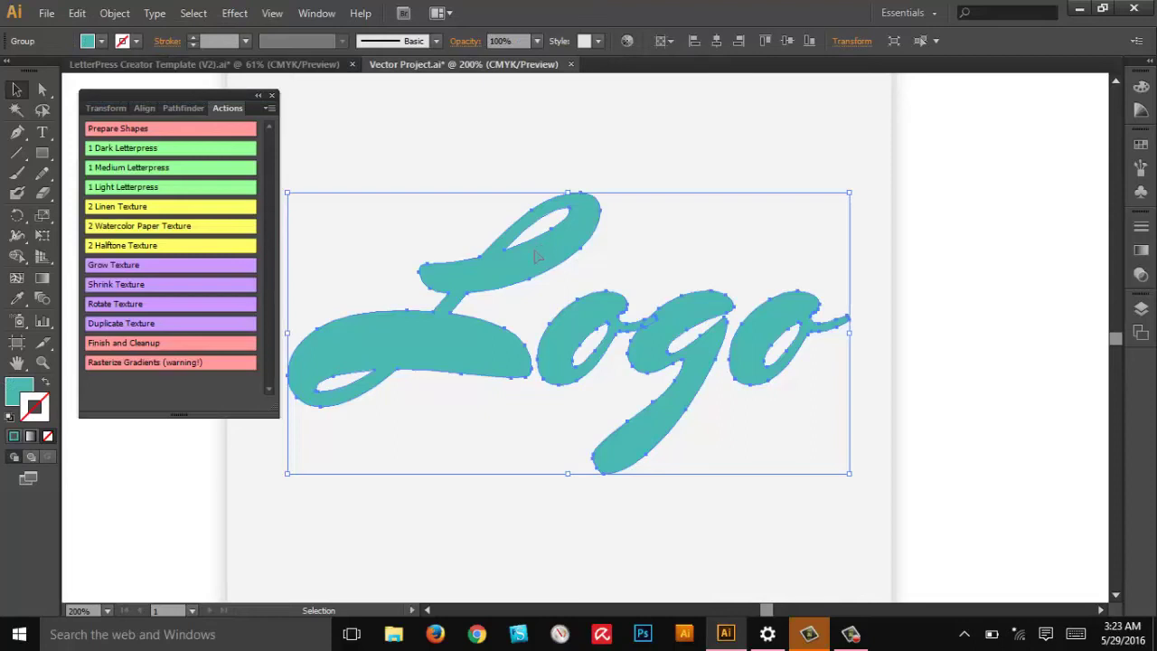
pyautogui.press('Delete')
pyautogui.press('a')
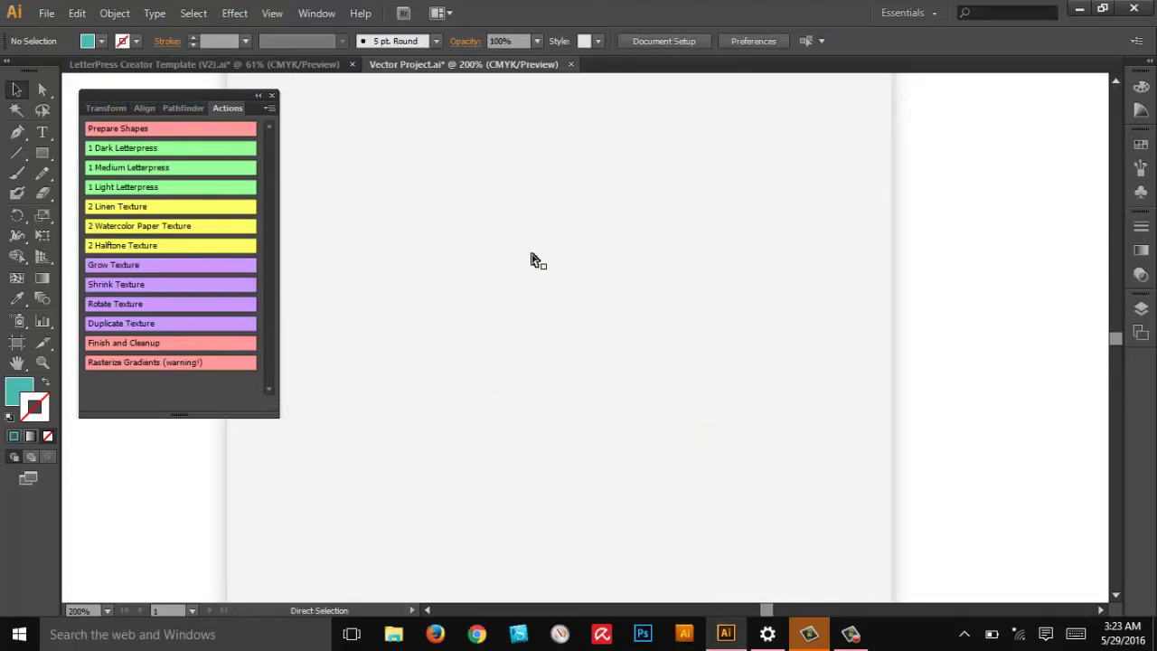
pyautogui.hotkey('ctrl', 'z')
pyautogui.press('v')
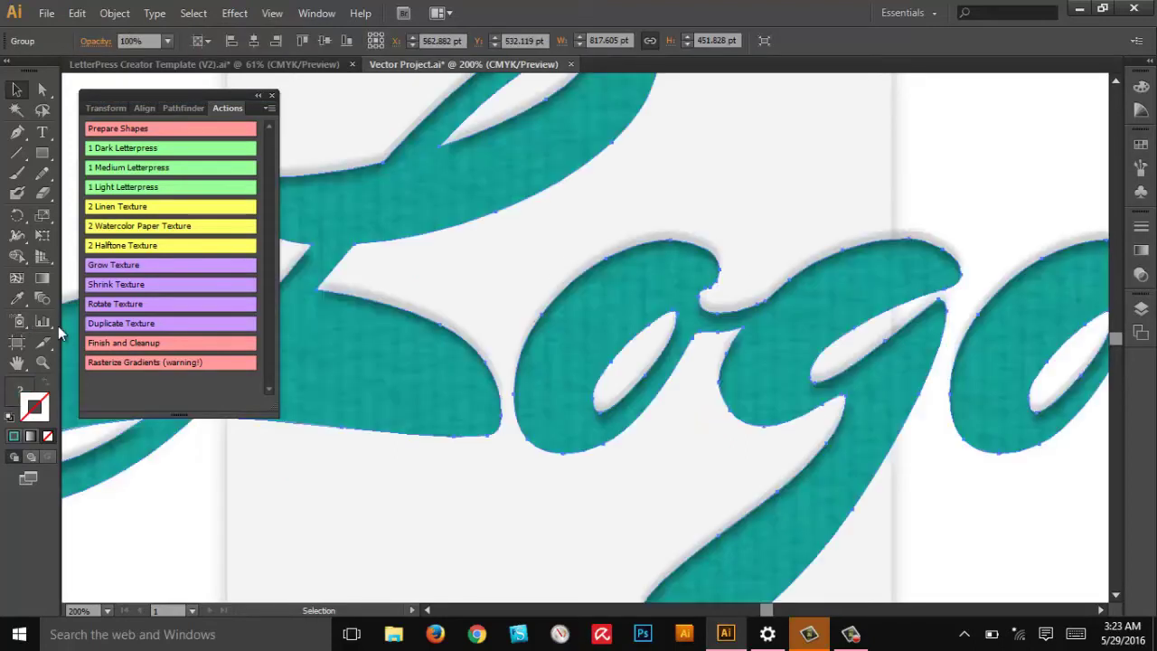
# - Scale the pasted Logo down to fit the light rectangle and position it there
pyautogui.hotkey('ctrl', '0')
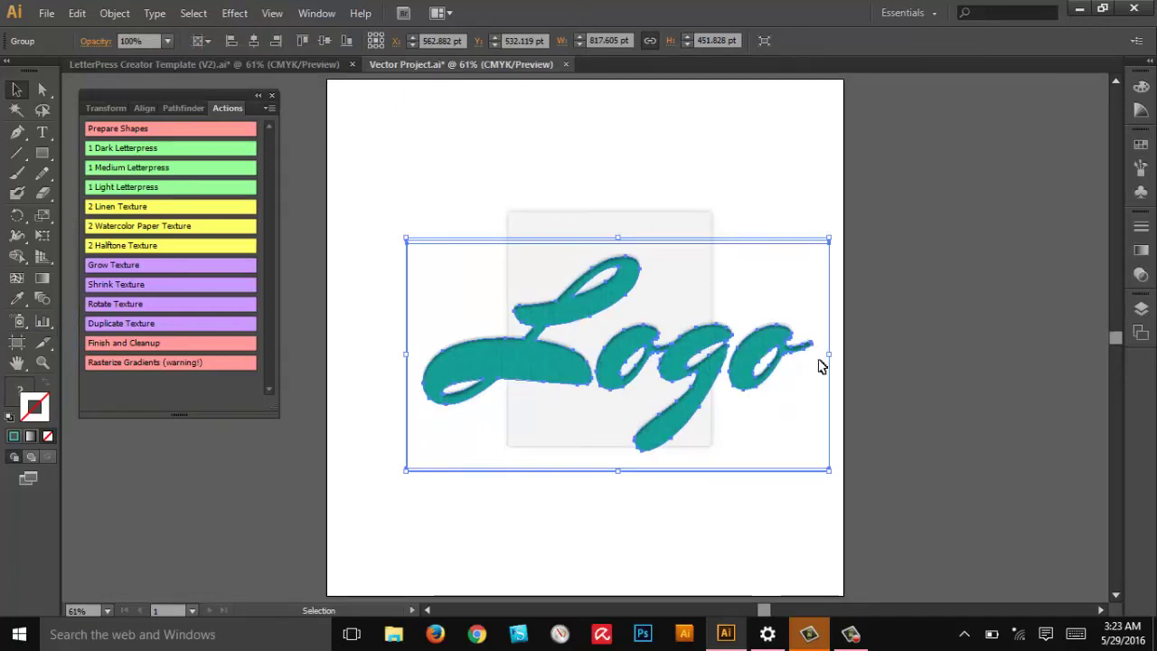
pyautogui.moveTo(831, 353); pyautogui.dragTo(726, 353)
pyautogui.click(937, 418)
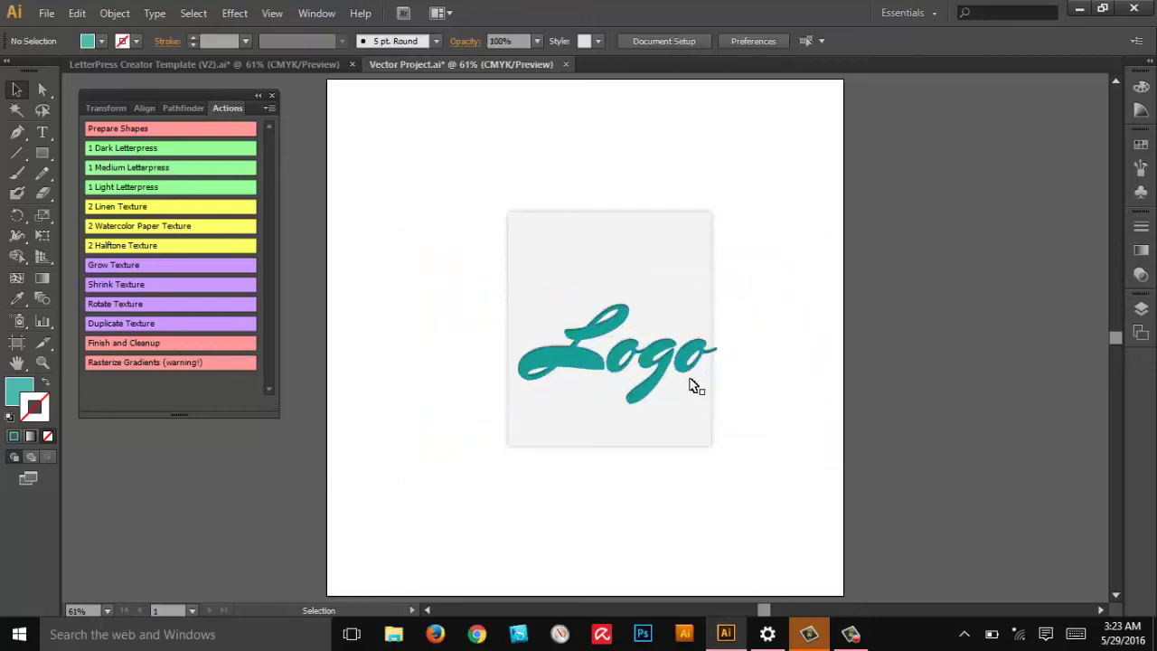
pyautogui.moveTo(661, 382); pyautogui.dragTo(690, 341)
pyautogui.click(42, 362)
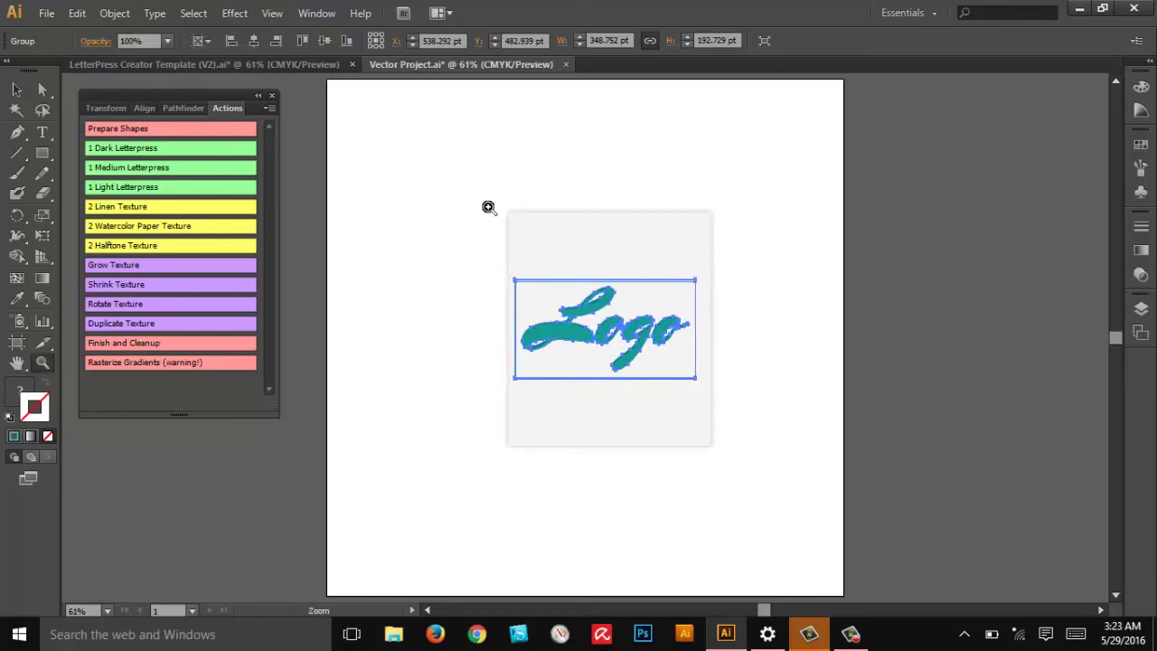
pyautogui.moveTo(487, 190); pyautogui.dragTo(740, 466)
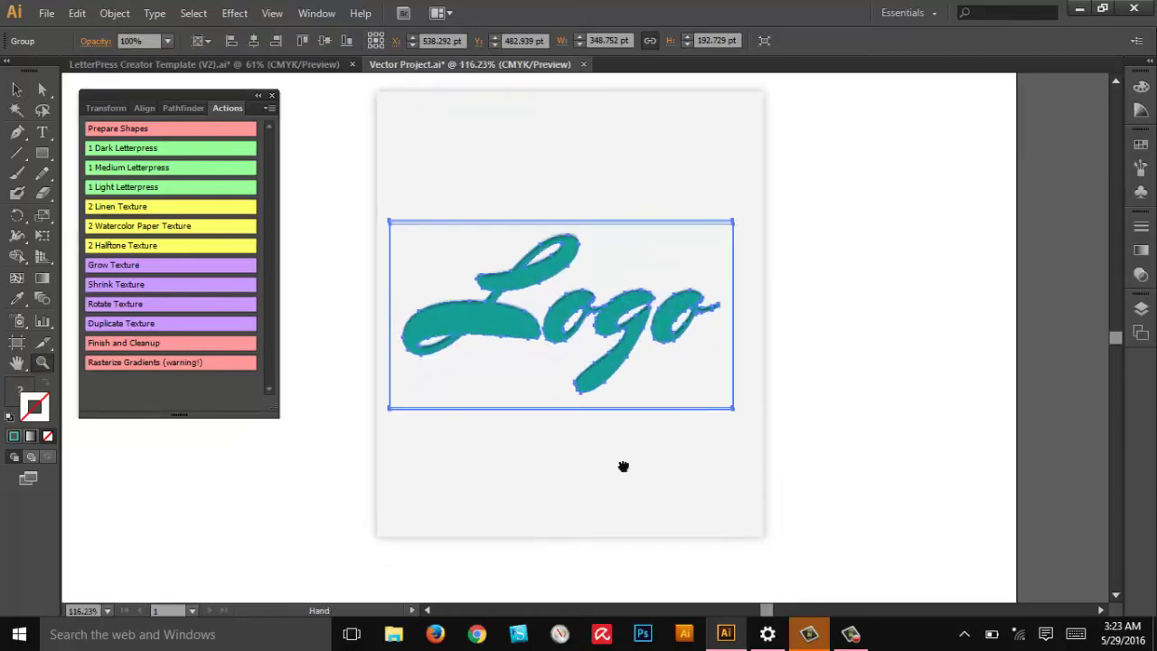
pyautogui.click(16, 88)
pyautogui.click(946, 385)
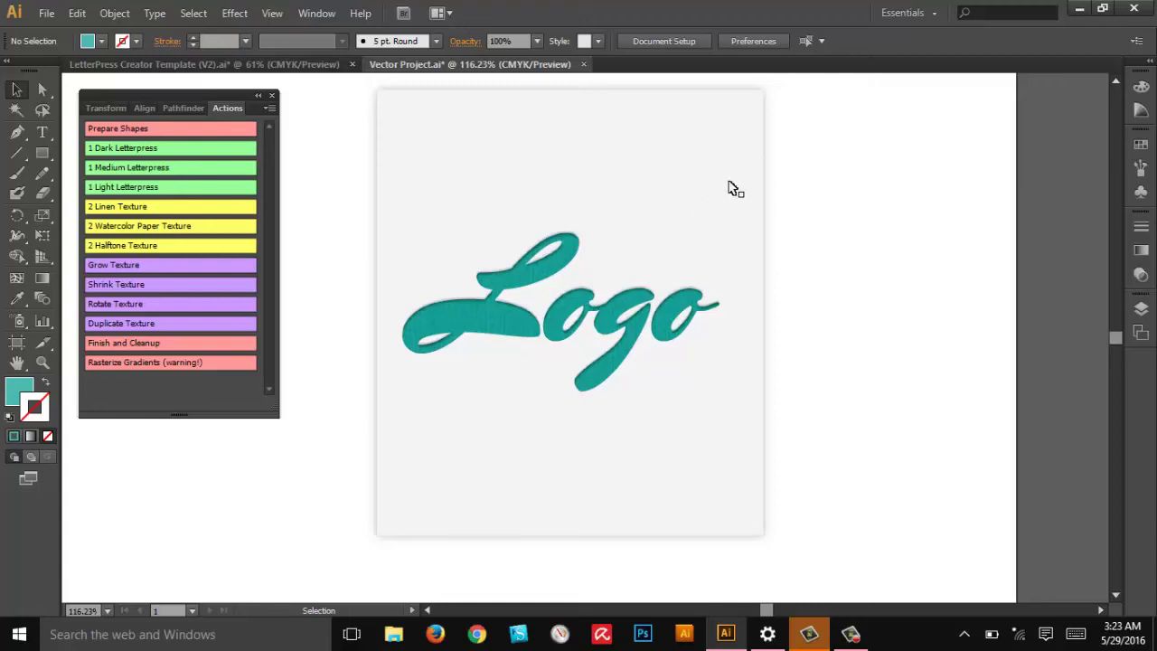
# - Move the light background rectangle slightly right and show the Appearance panel
pyautogui.moveTo(743, 137); pyautogui.dragTo(706, 194)
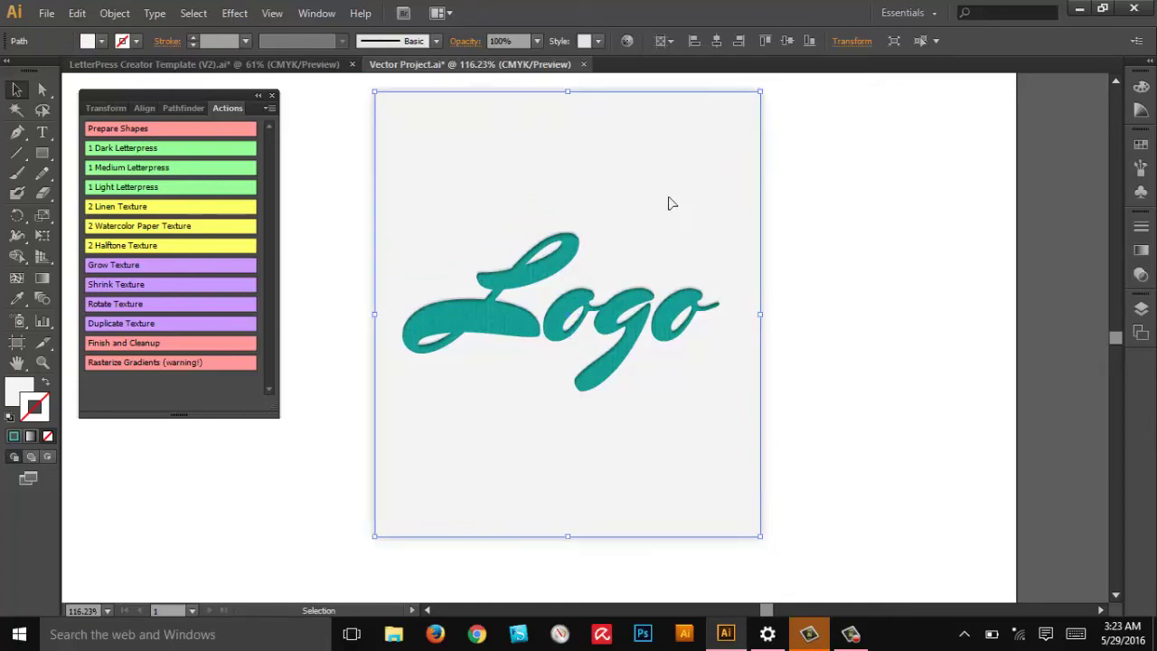
pyautogui.click(323, 14)
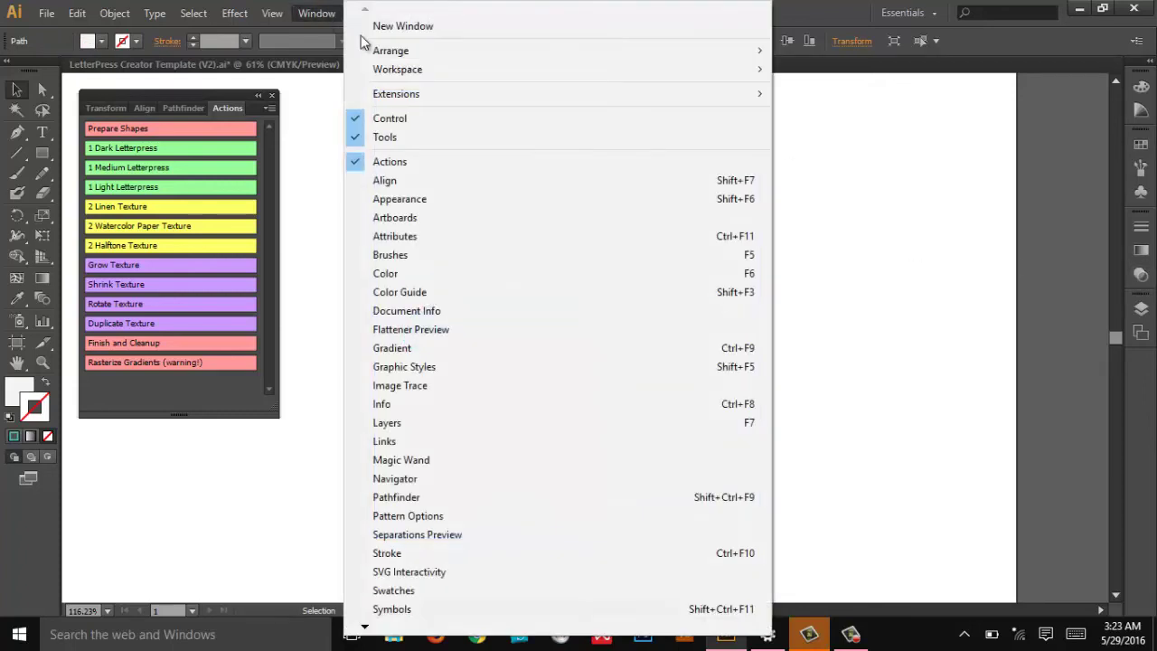
pyautogui.click(404, 199)
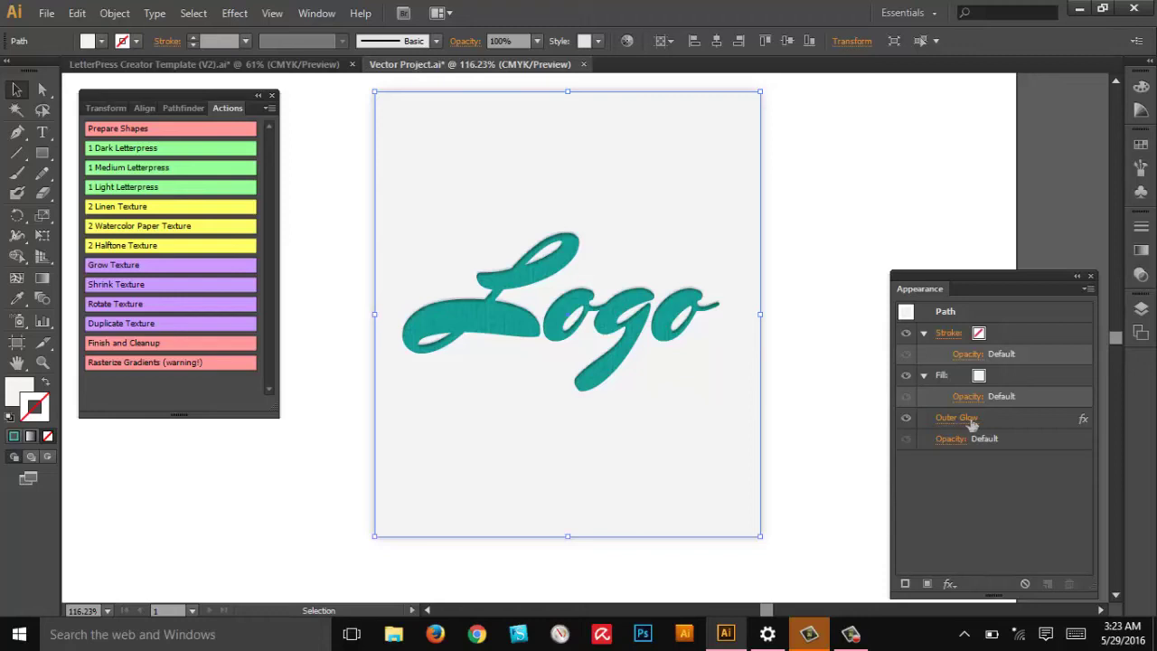
# - Browse Effect > Stylize without applying anything, then reselect the background rectangle
pyautogui.click(234, 12)
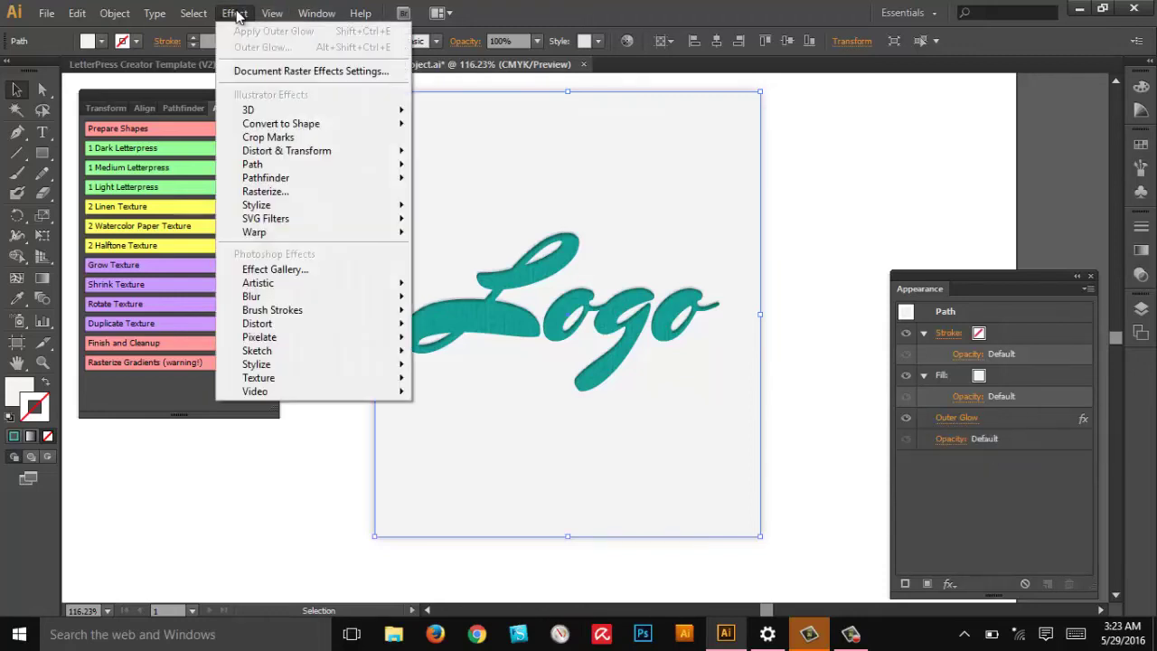
pyautogui.moveTo(316, 206)
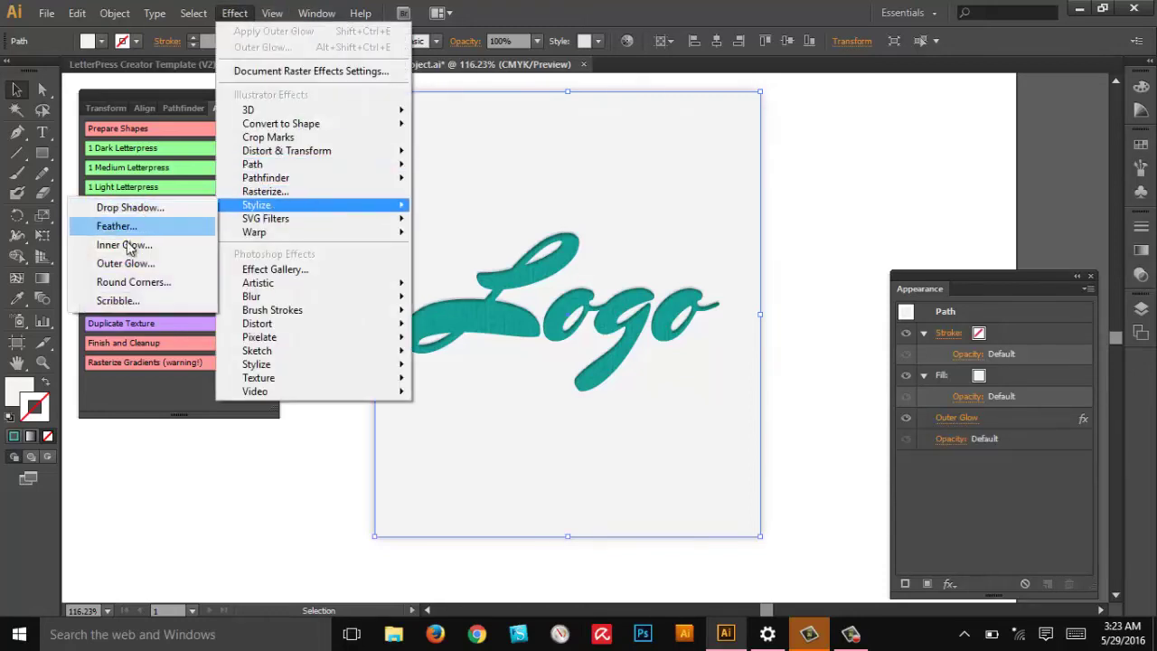
pyautogui.click(855, 195)
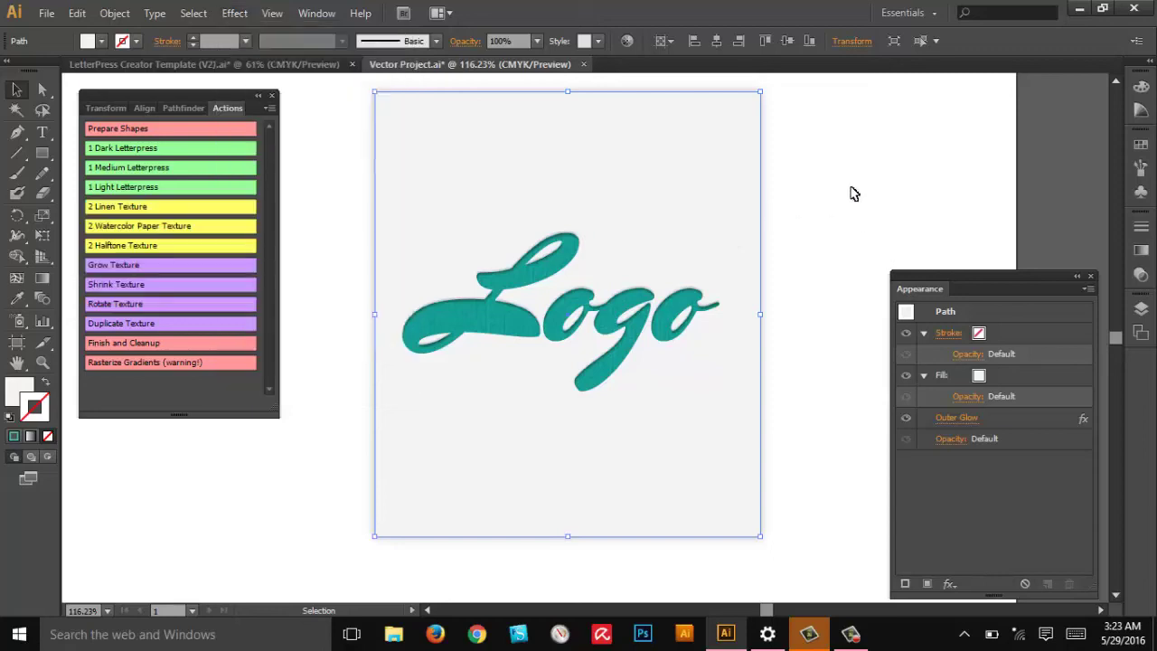
pyautogui.click(855, 194)
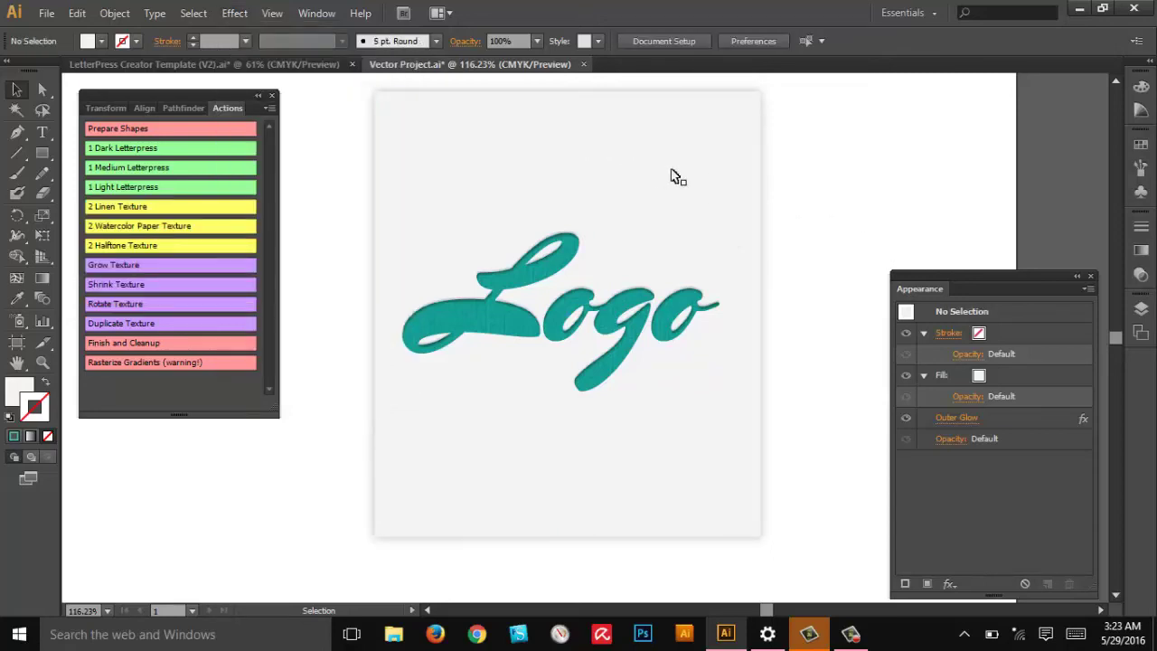
pyautogui.click(673, 174)
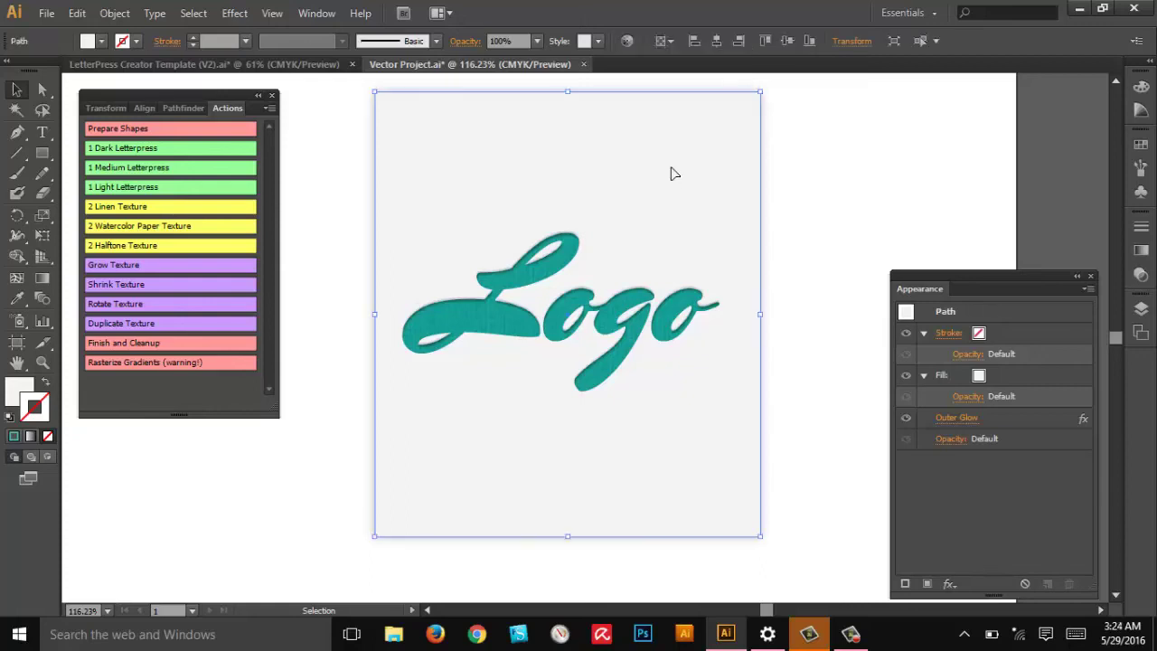
# - Review the rectangle's Outer Glow: Multiply, 30% opacity, 4.58 pt blur, black colour
pyautogui.click(958, 418)
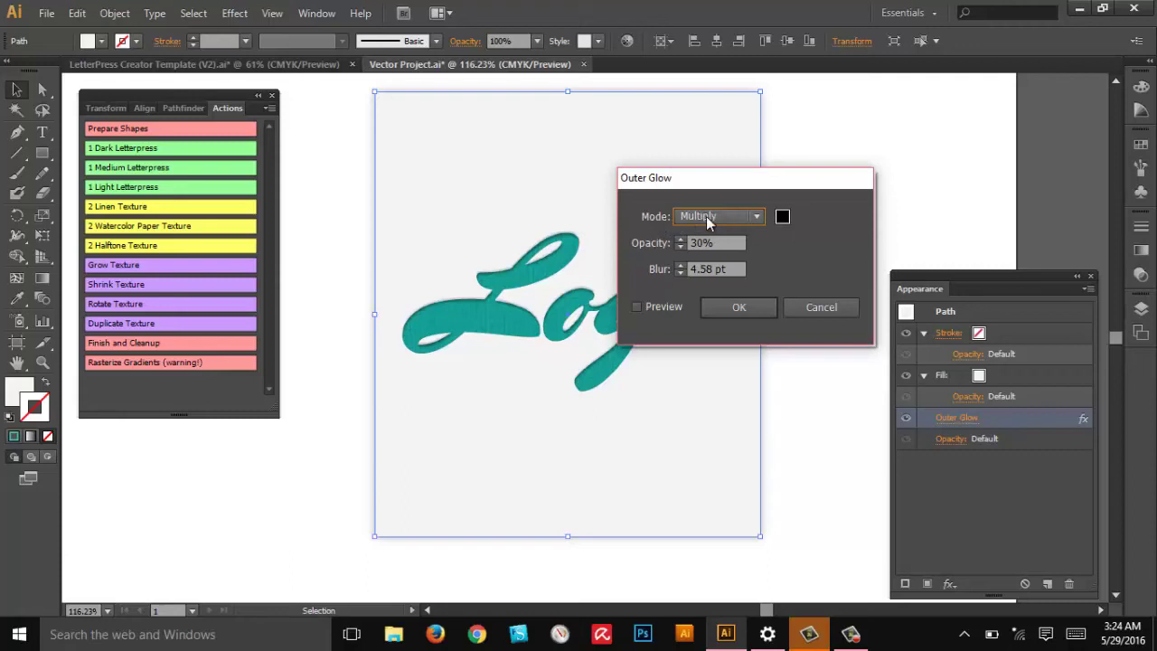
pyautogui.click(782, 222)
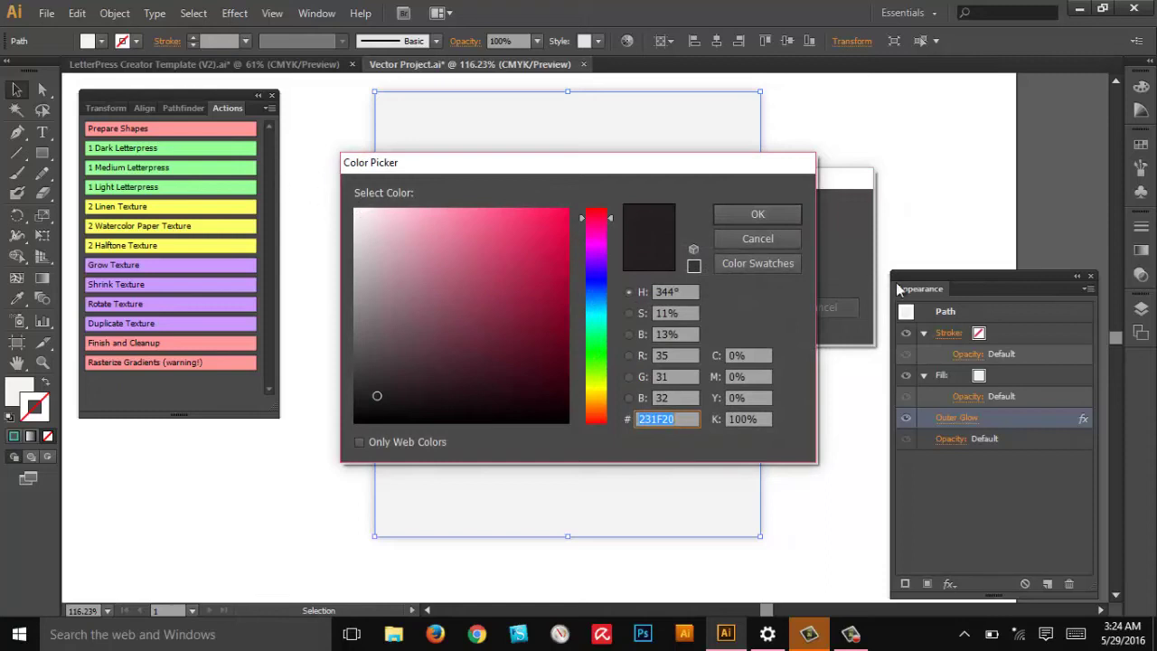
pyautogui.click(762, 217)
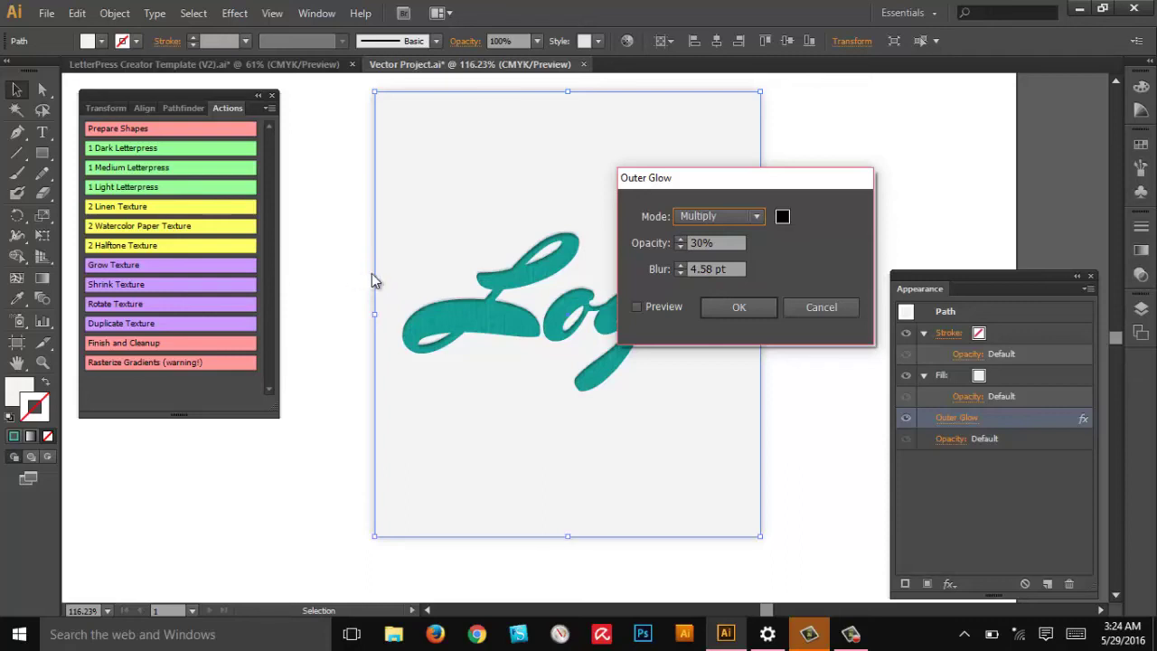
# - Confirm the Outer Glow settings and copy the light background rectangle
pyautogui.click(765, 307)
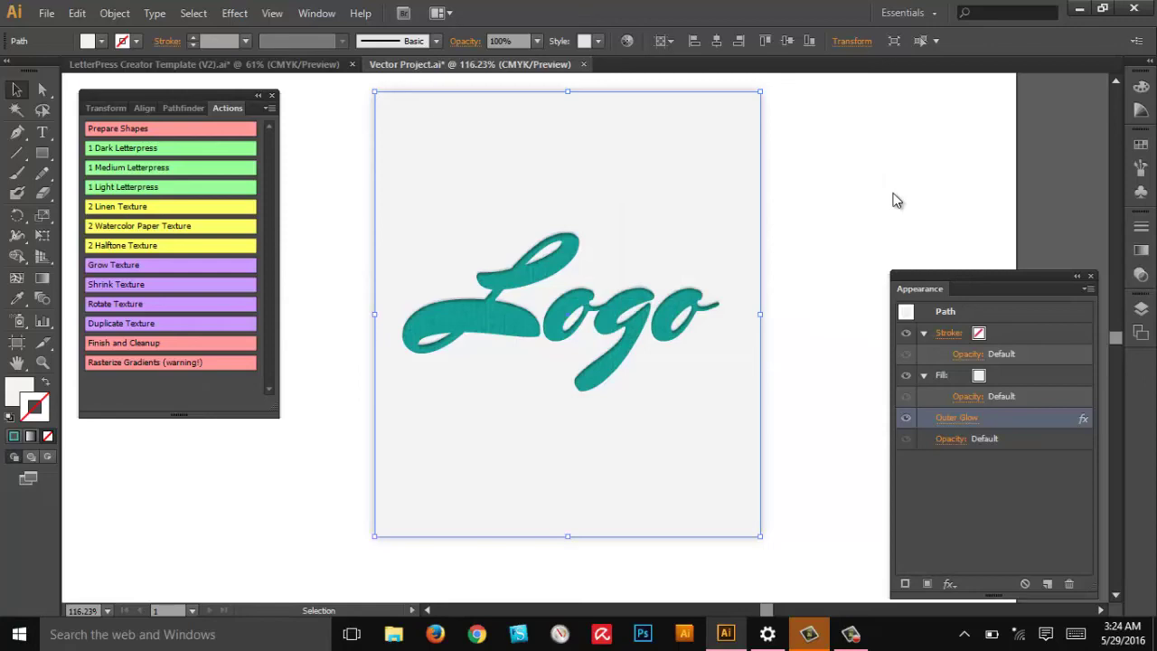
pyautogui.click(893, 201)
pyautogui.click(678, 168)
pyautogui.click(116, 13)
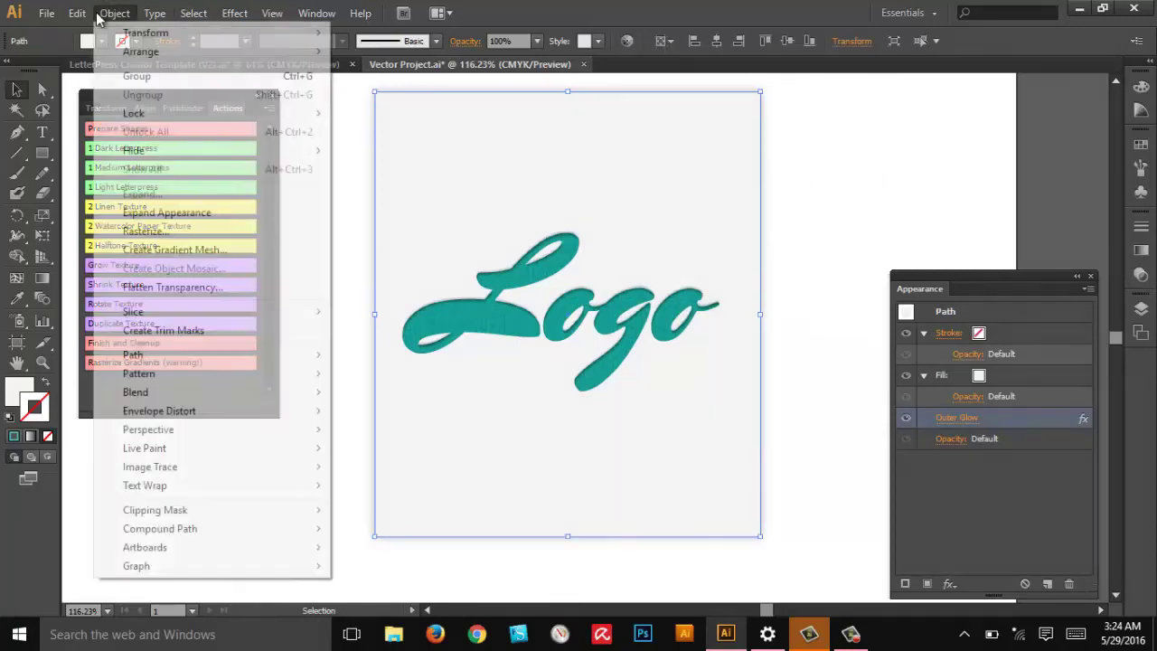
pyautogui.click(103, 94)
# - Replace the Logo in LetterPress Creator Template (V2).ai with the pasted rectangle
pyautogui.click(203, 64)
pyautogui.hotkey('ctrl', 'v')
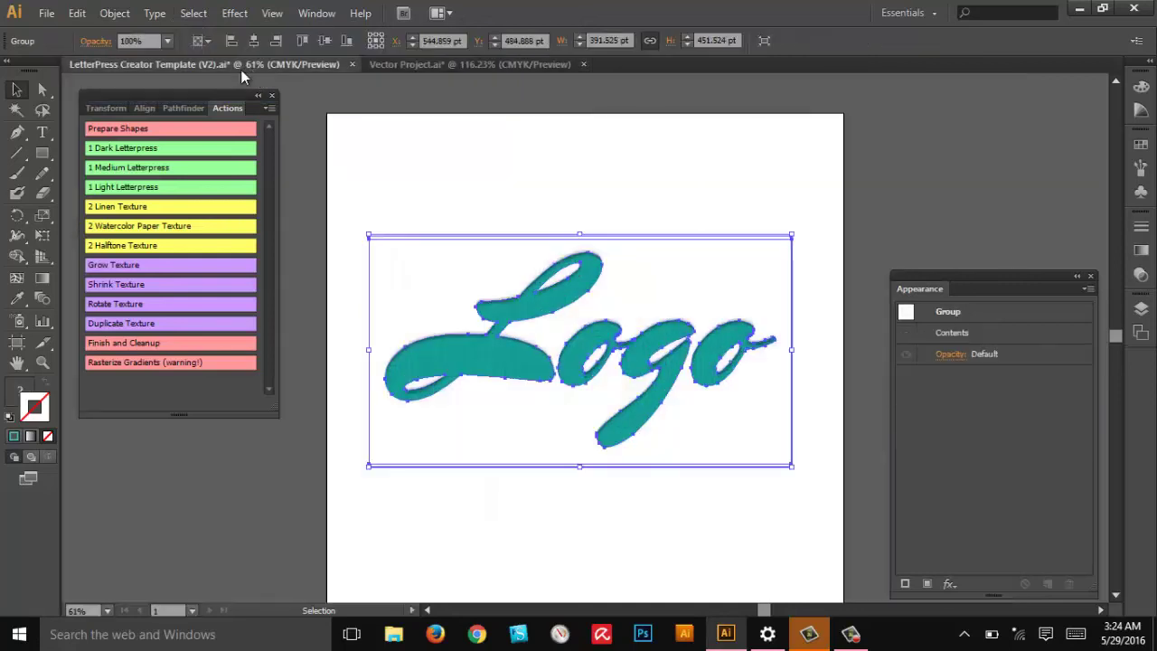
pyautogui.hotkey('ctrl', 'z')
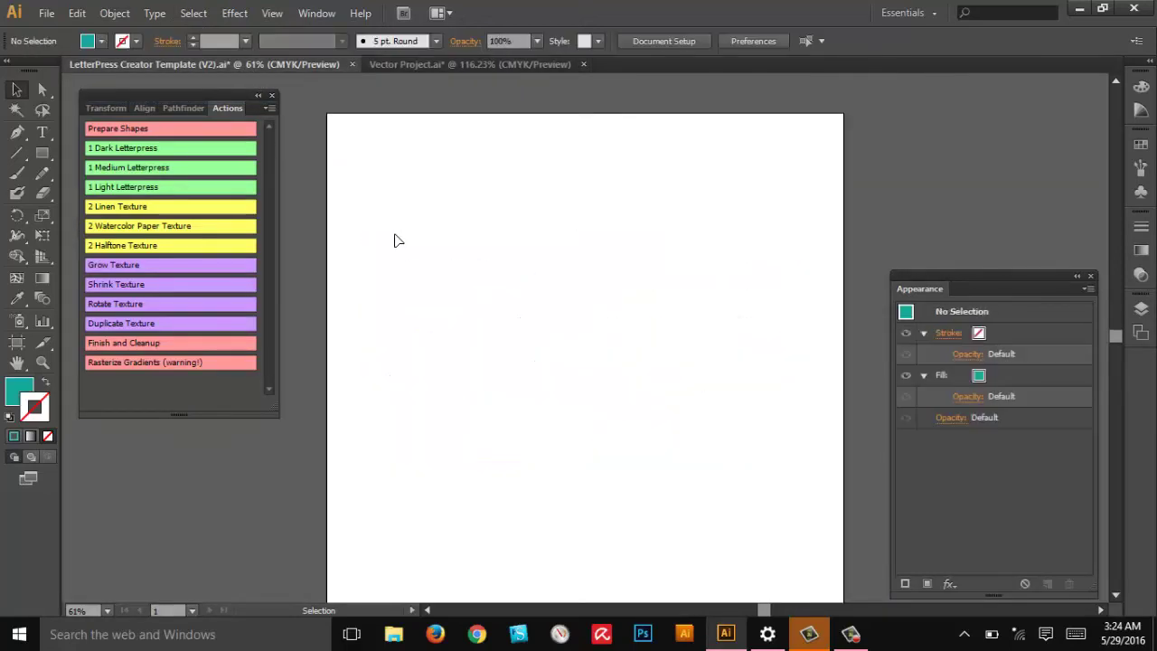
pyautogui.click(77, 13)
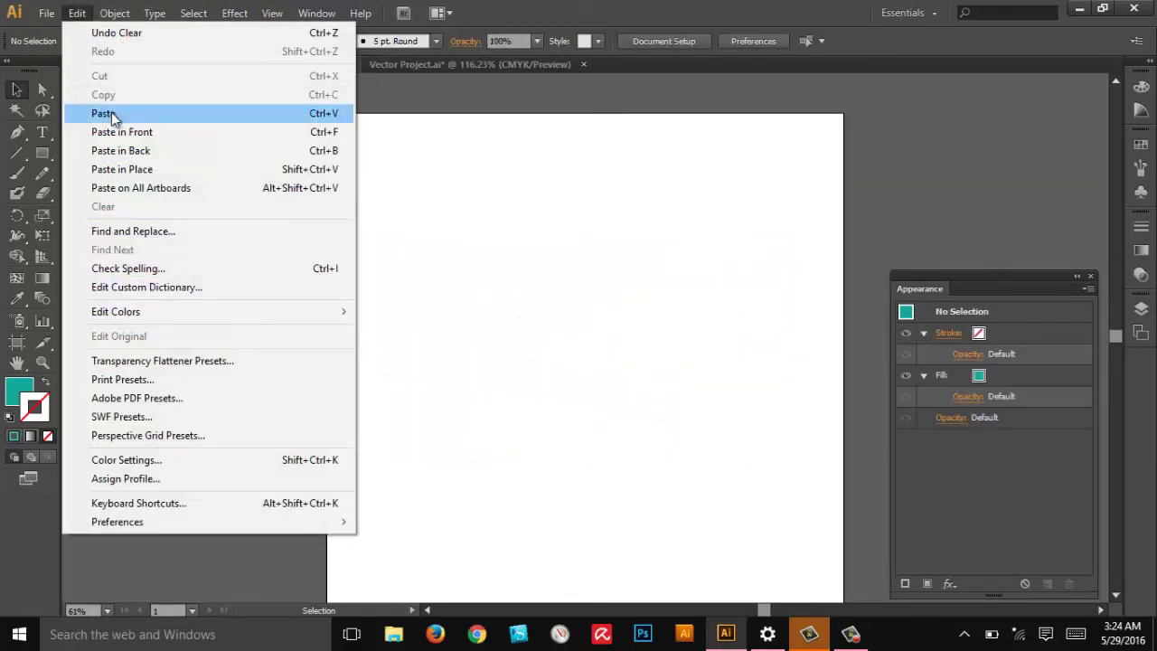
pyautogui.press('Escape')
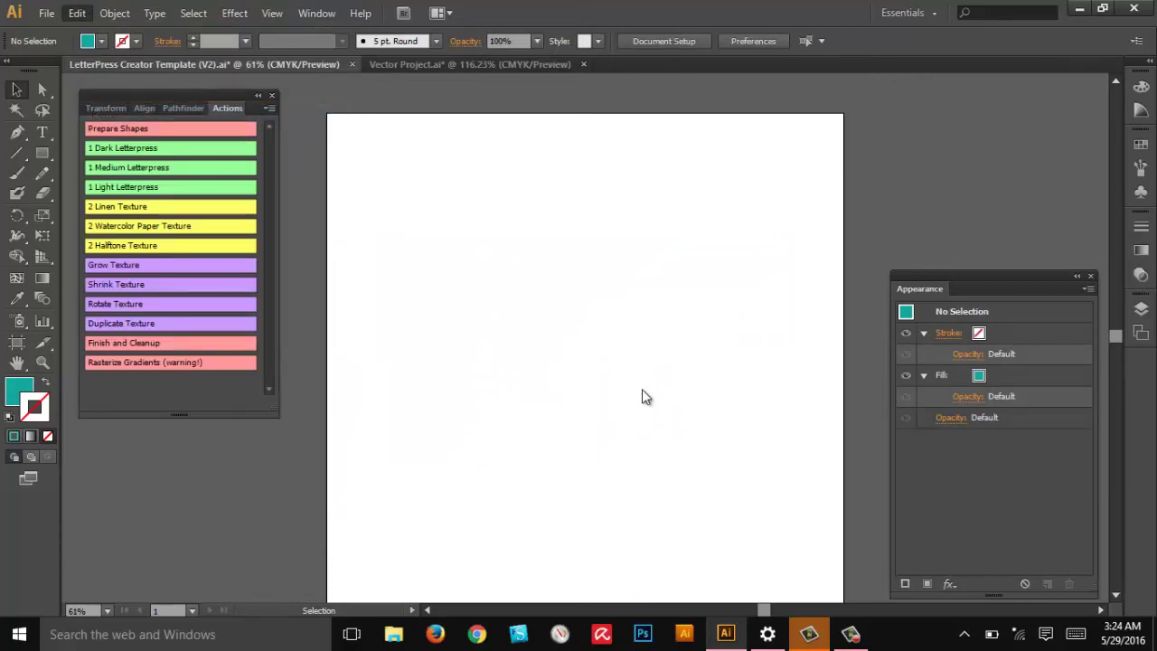
pyautogui.hotkey('ctrl', 'v')
pyautogui.click(760, 312)
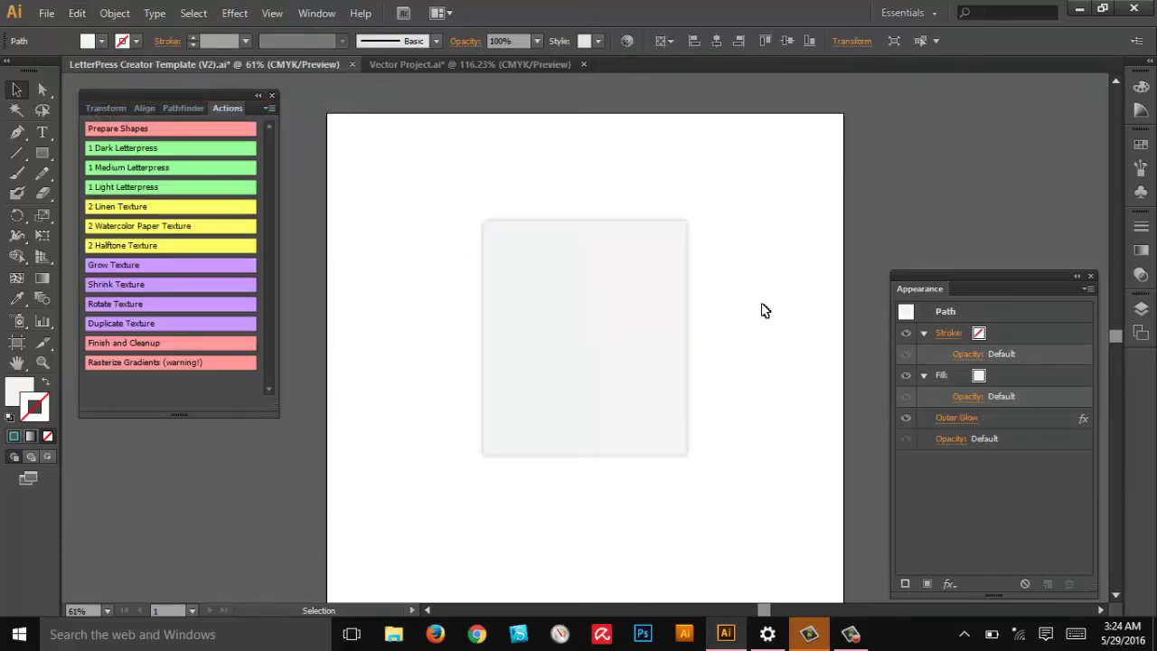
# - Nudge the pasted rectangle up-left and apply the 2 Watercolor Paper Texture action
pyautogui.click(618, 311)
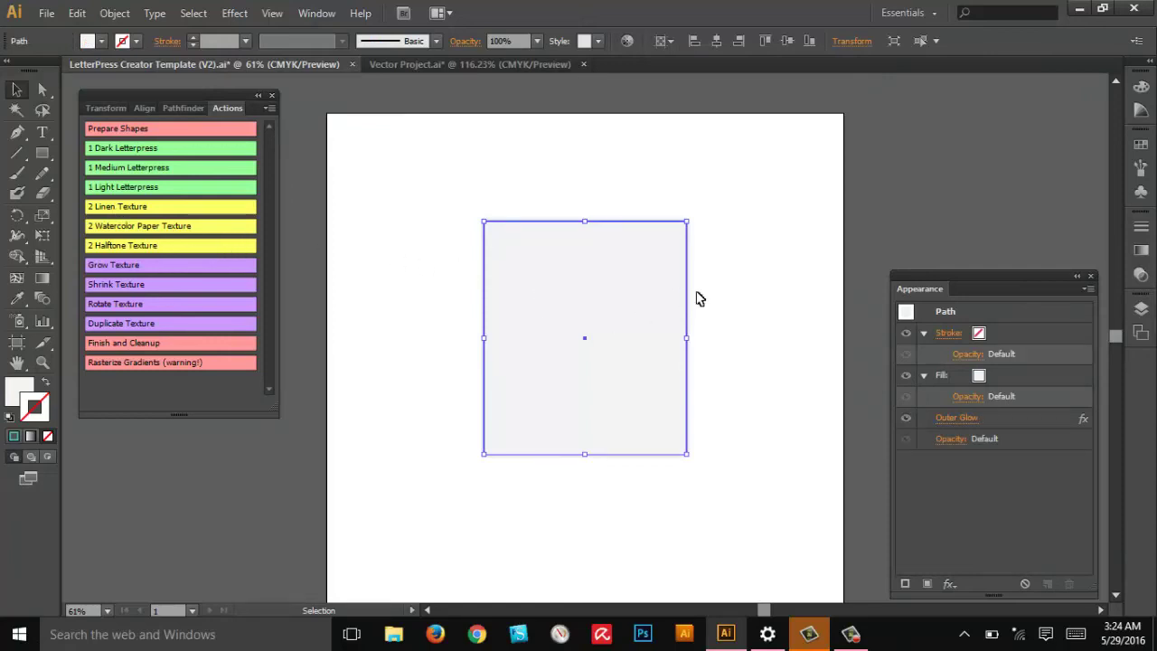
pyautogui.click(778, 299)
pyautogui.moveTo(573, 262)
pyautogui.mouseDown()
pyautogui.moveTo(563, 292)
pyautogui.moveTo(559, 271)
pyautogui.mouseUp()
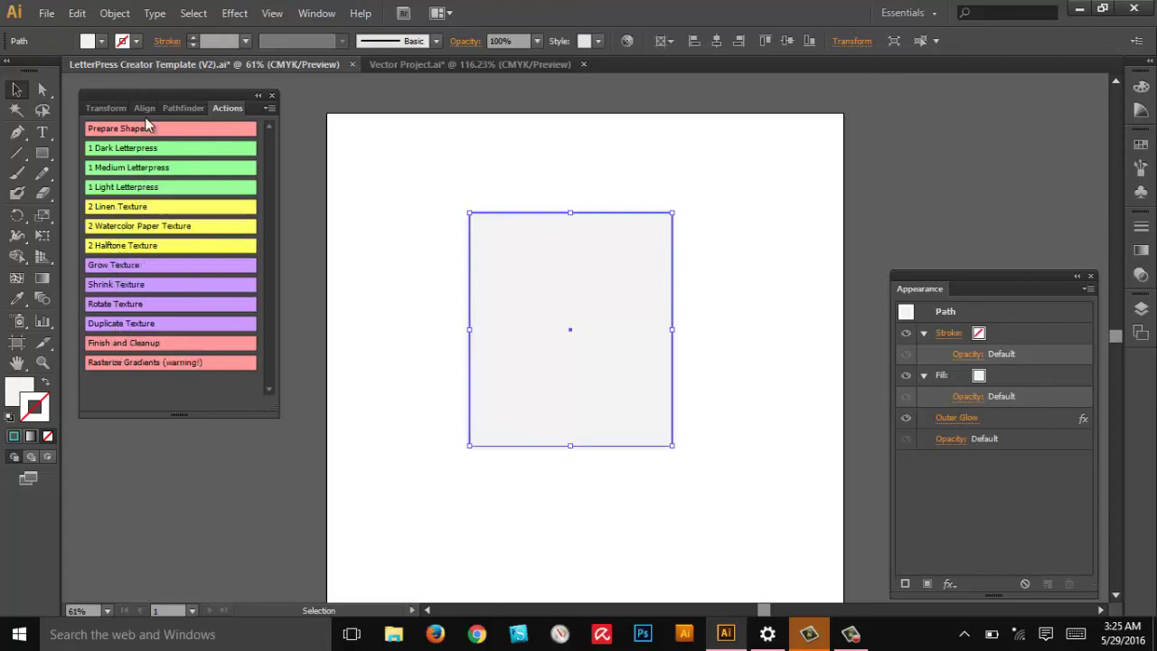
pyautogui.click(759, 345)
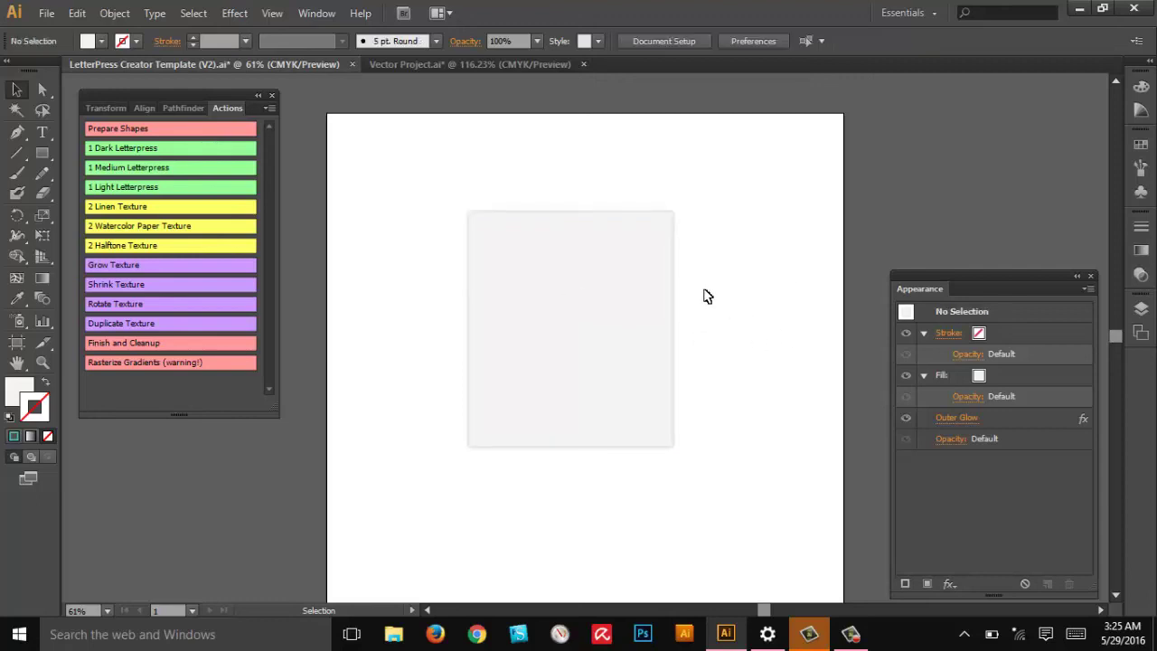
pyautogui.click(587, 299)
pyautogui.click(118, 228)
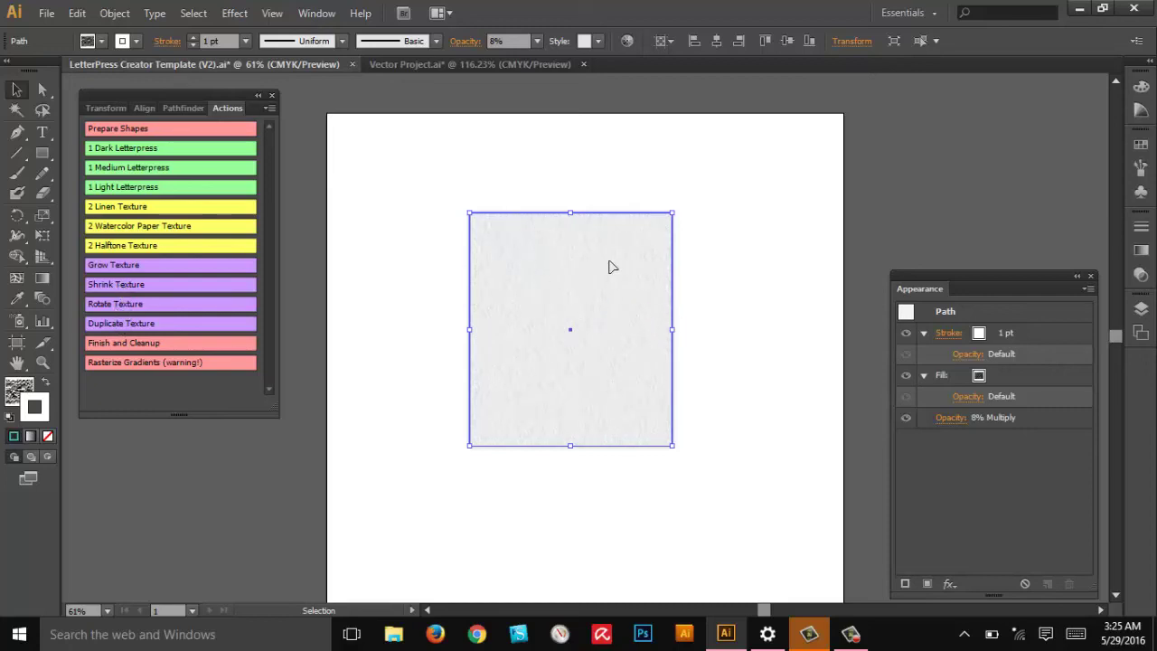
# - Lower the texture's opacity from 8% to 4% Multiply
pyautogui.click(507, 41)
pyautogui.press('Down')
pyautogui.press('Down')
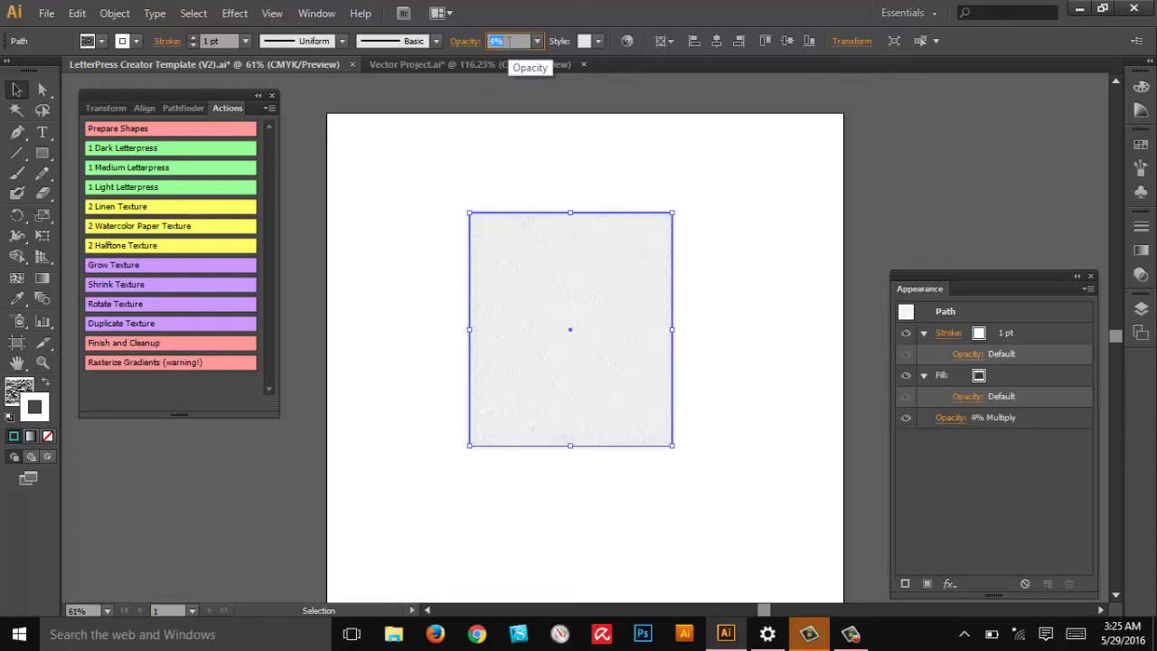
pyautogui.click(754, 392)
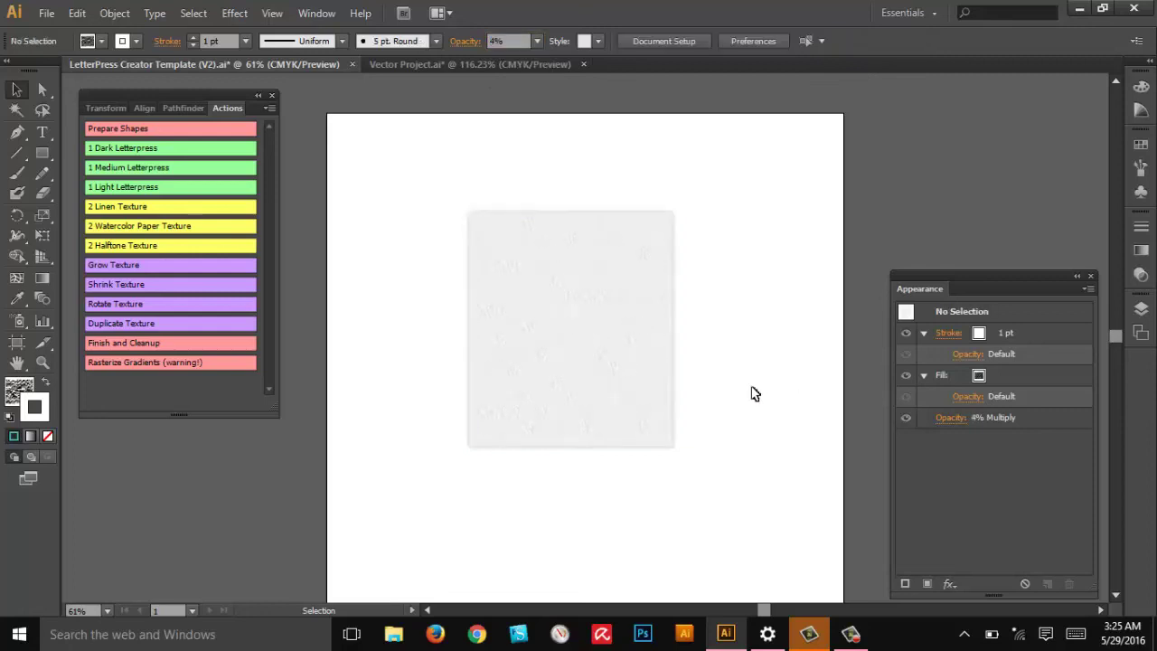
pyautogui.click(621, 318)
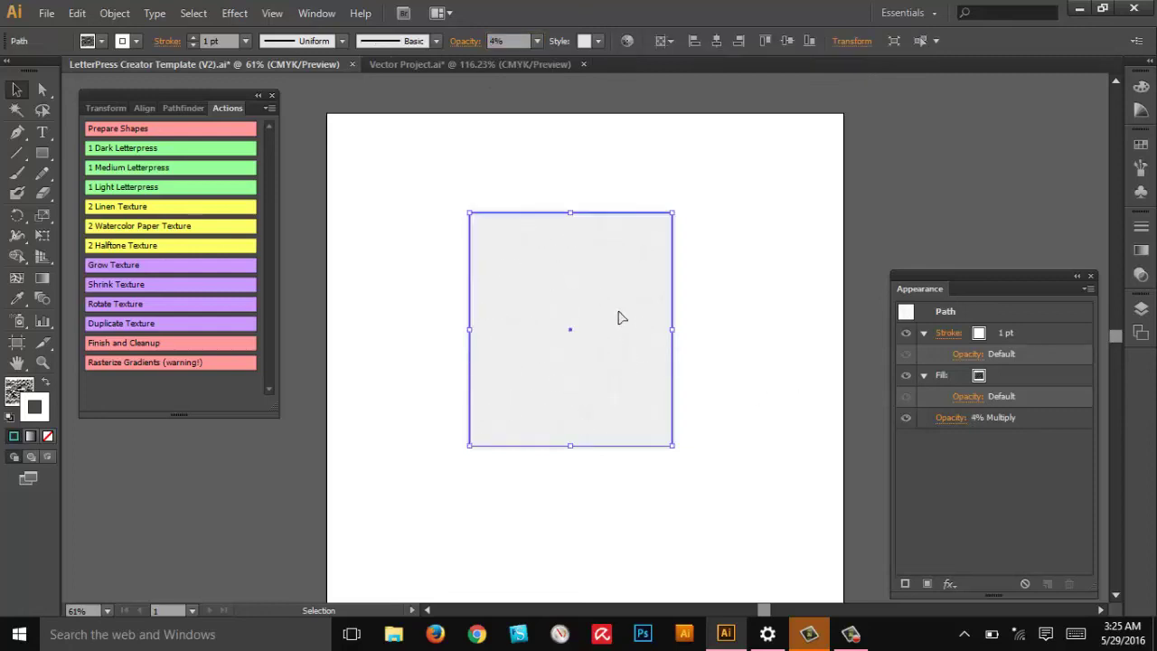
# - Run Rotate Texture, Duplicate Texture and Rotate Texture, then zoom in to inspect the grain
pyautogui.click(117, 304)
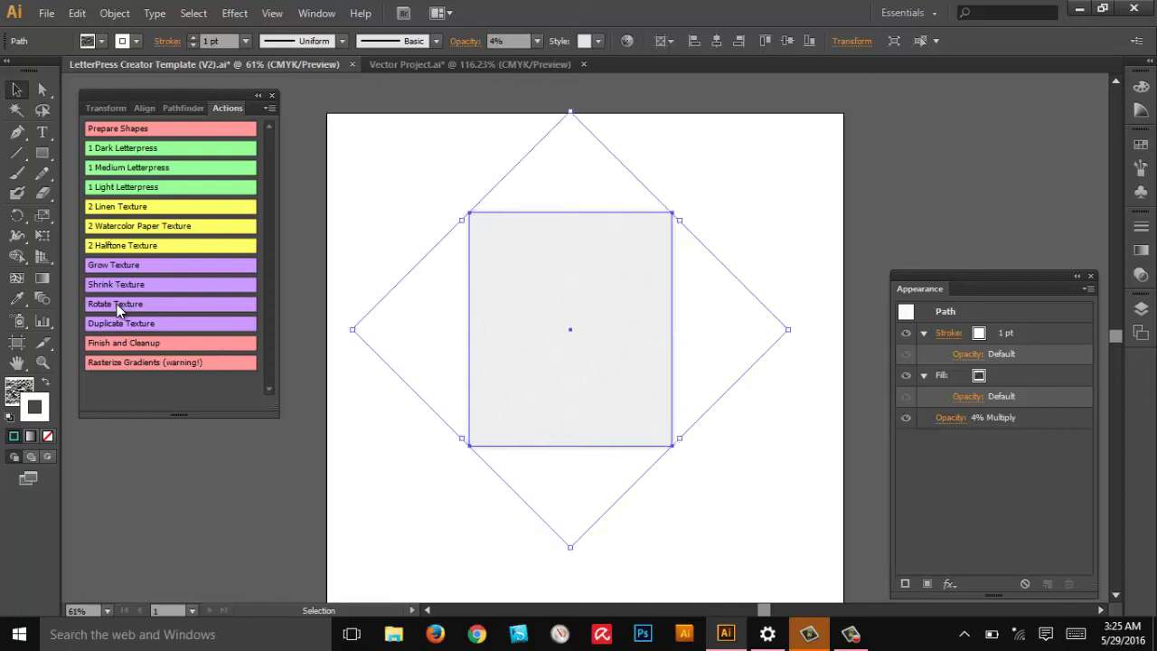
pyautogui.click(113, 322)
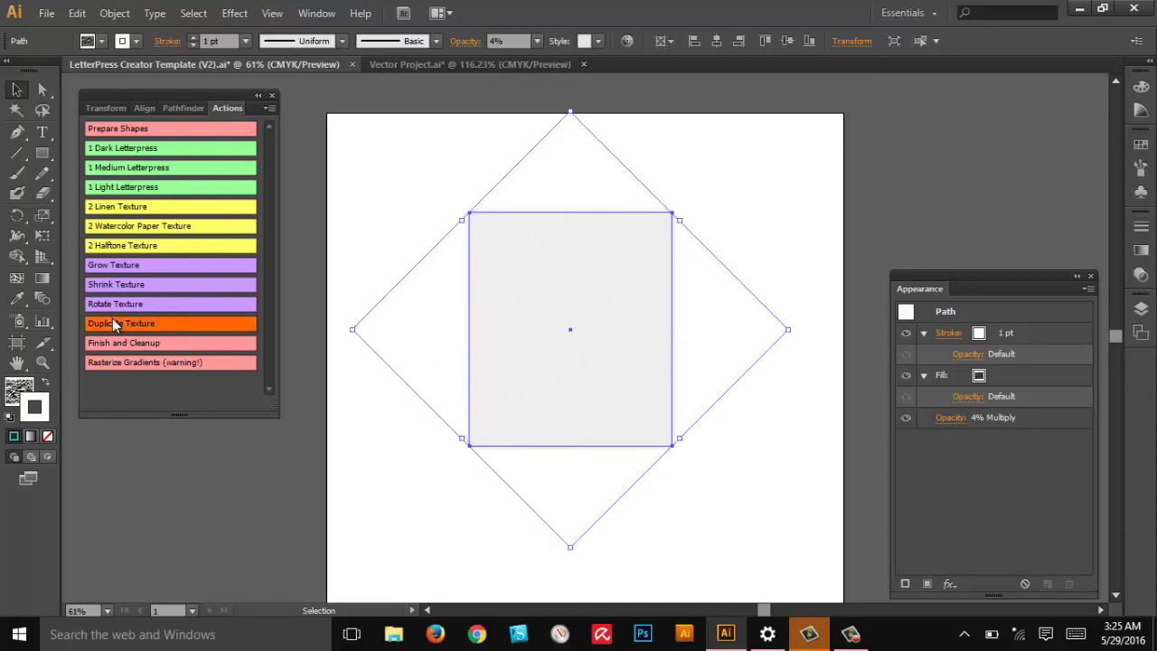
pyautogui.click(113, 307)
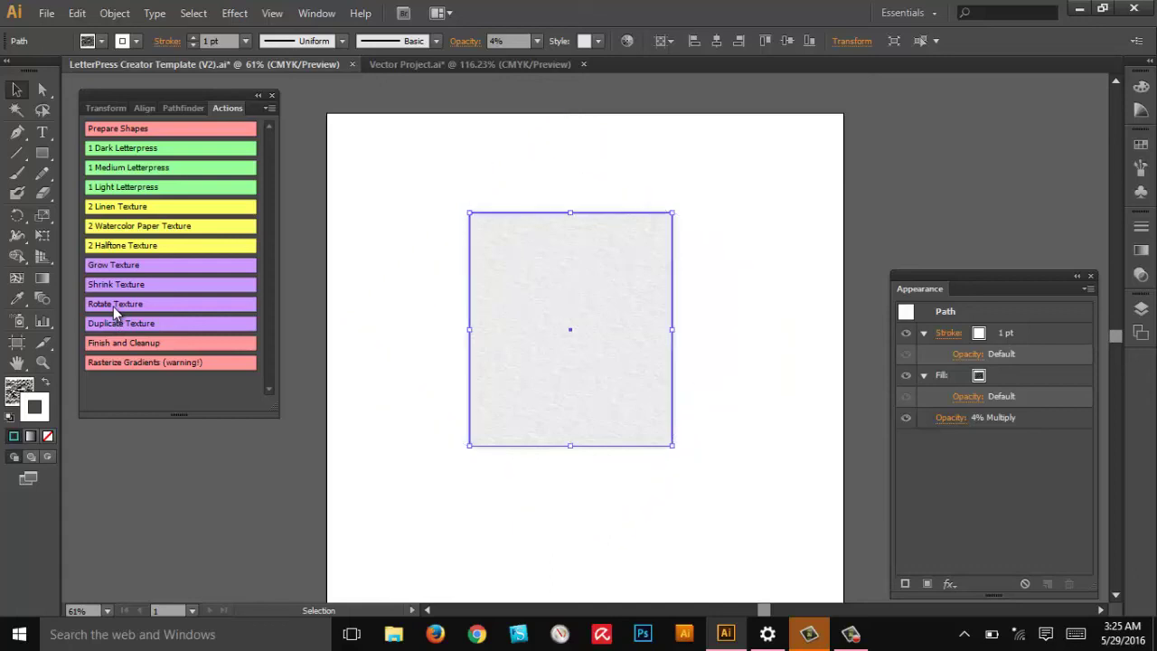
pyautogui.click(798, 262)
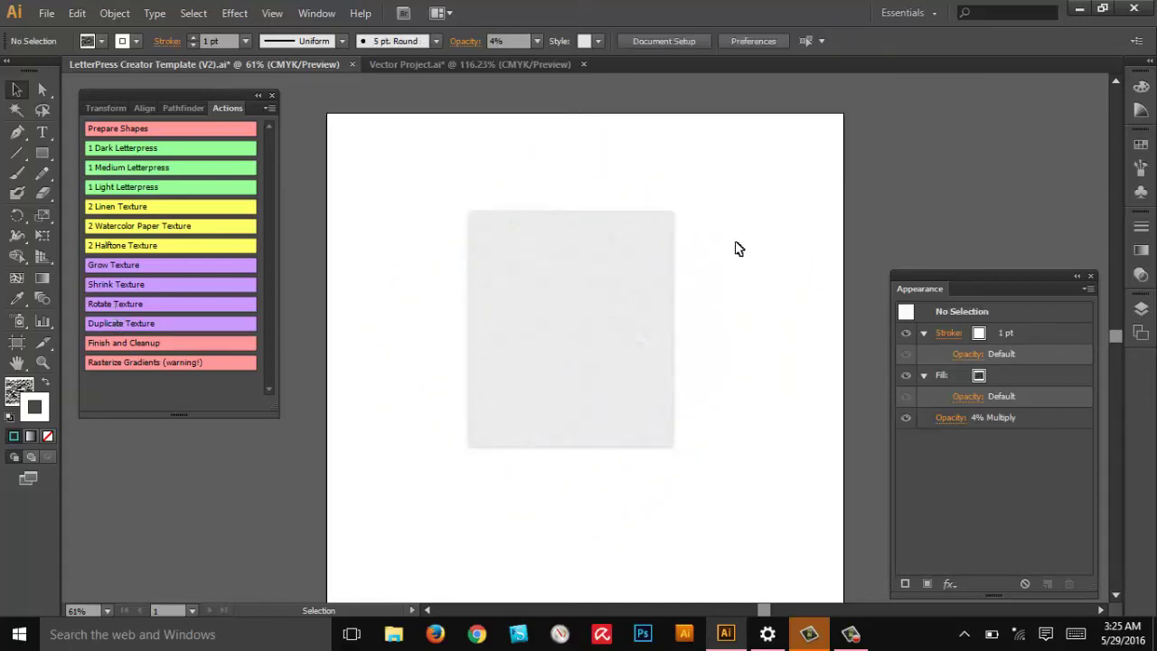
pyautogui.click(42, 363)
pyautogui.moveTo(640, 411); pyautogui.dragTo(591, 312)
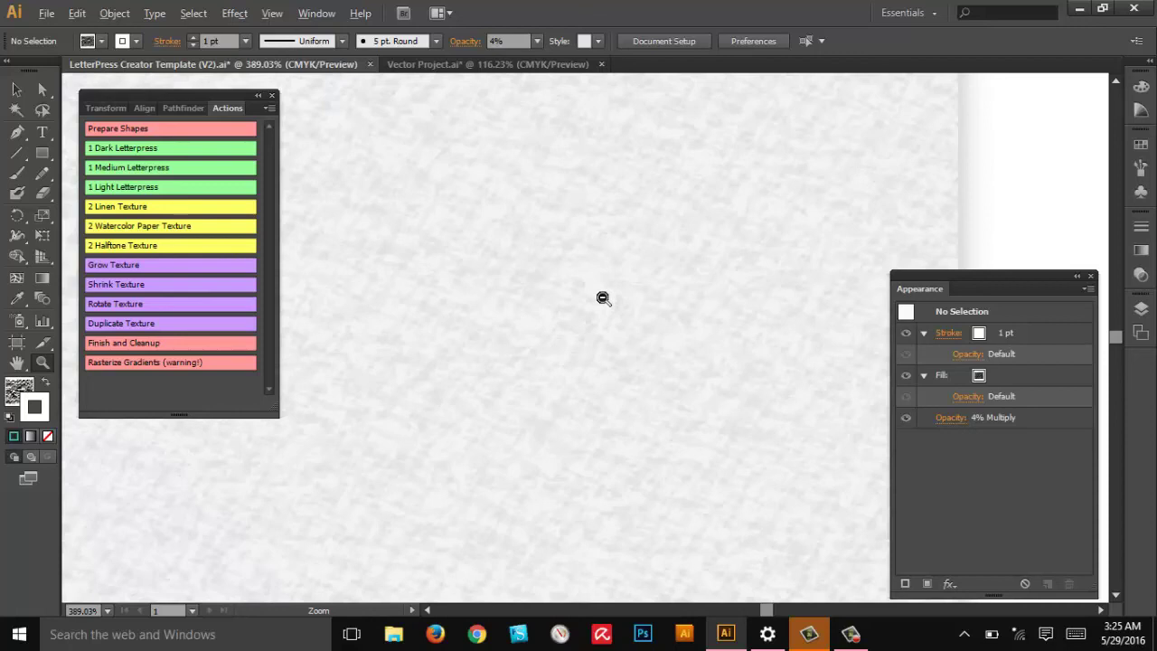
pyautogui.keyDown('alt'); pyautogui.click(601, 297); pyautogui.keyUp('alt')
# - Apply the 2 Linen Texture action to the background rectangle
pyautogui.keyDown('alt'); pyautogui.click(510, 293); pyautogui.keyUp('alt')
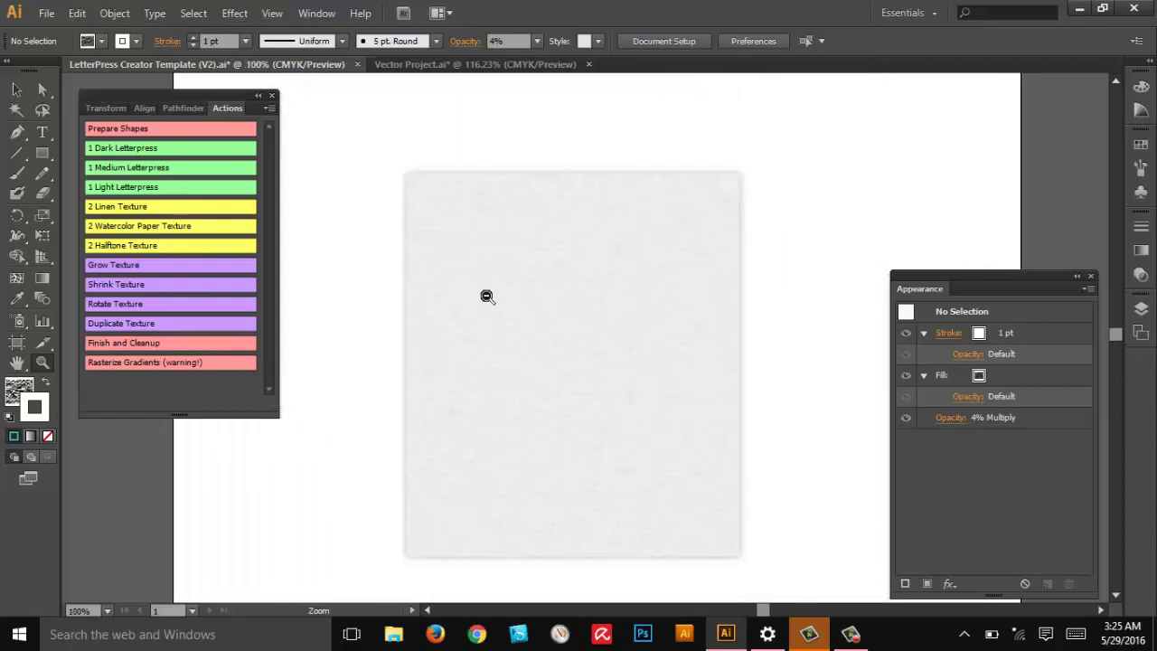
pyautogui.click(20, 91)
pyautogui.click(624, 328)
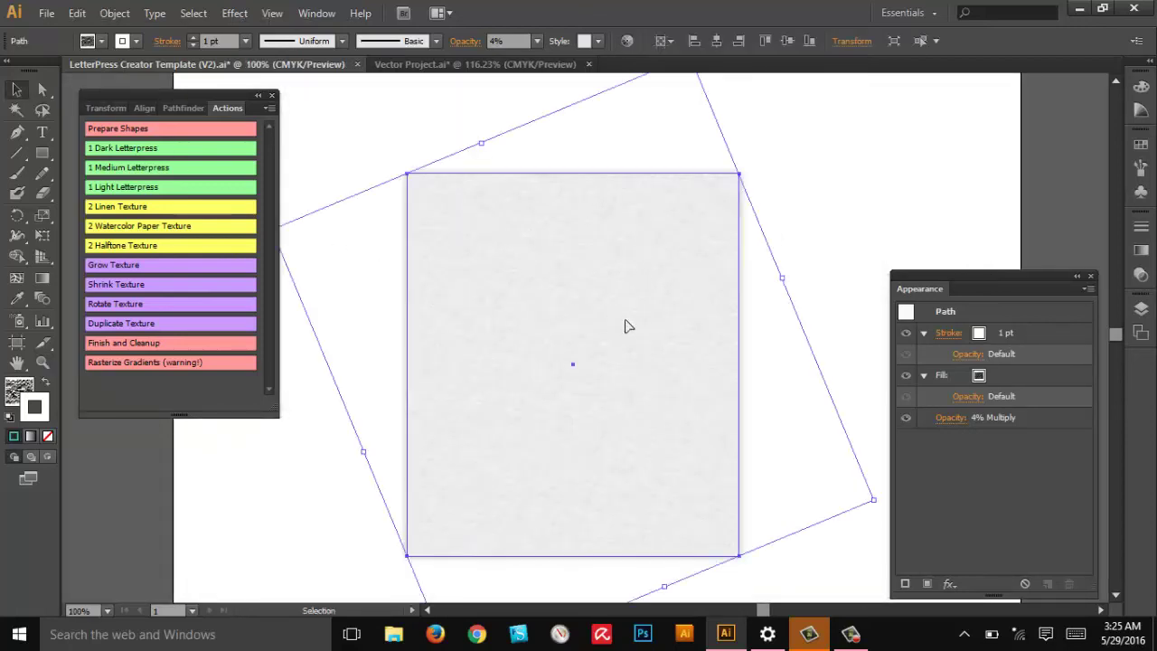
pyautogui.click(107, 208)
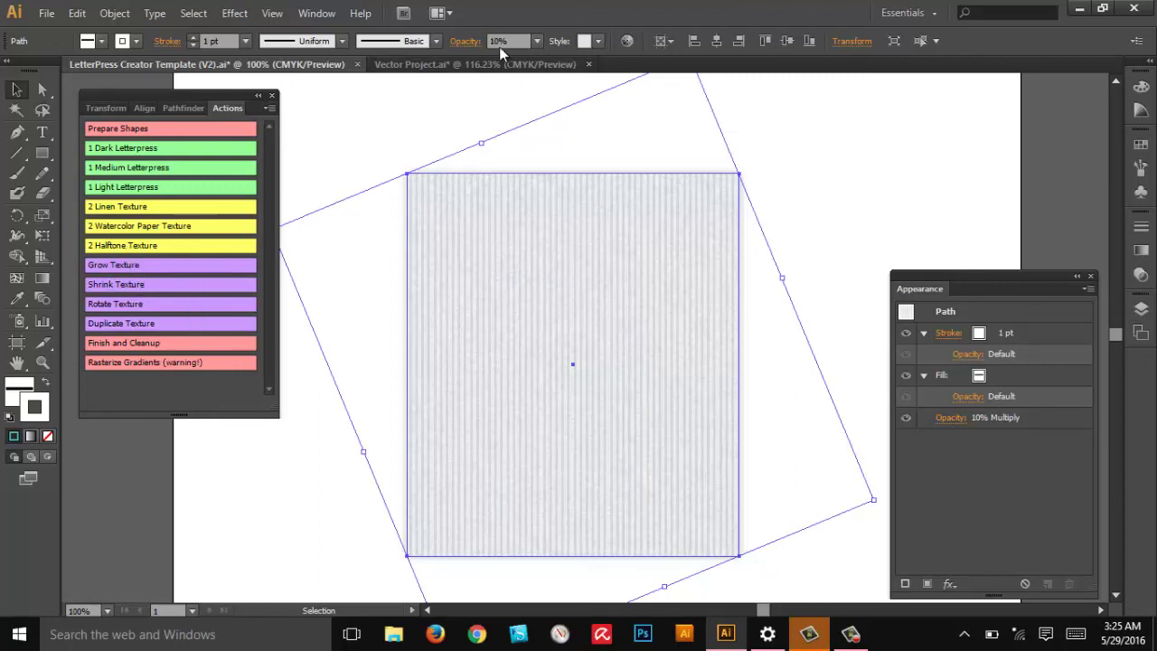
# - Fade the linen texture from 10% to 1% Multiply opacity
pyautogui.click(508, 41)
pyautogui.write('3')
pyautogui.press('Return')
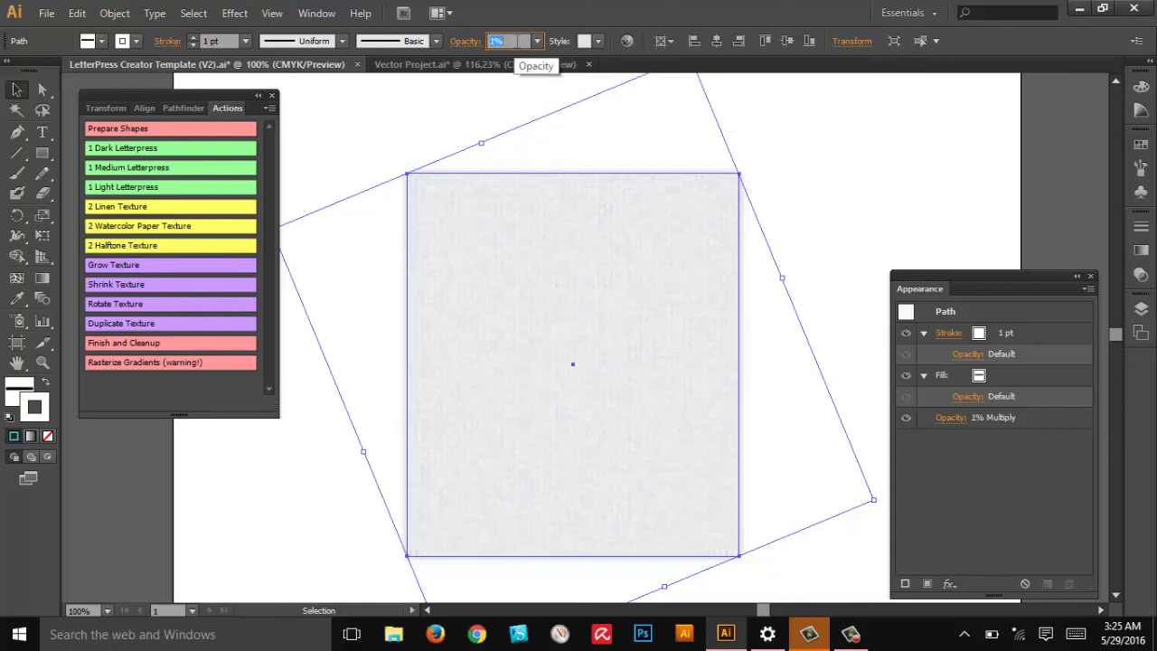
pyautogui.click(972, 213)
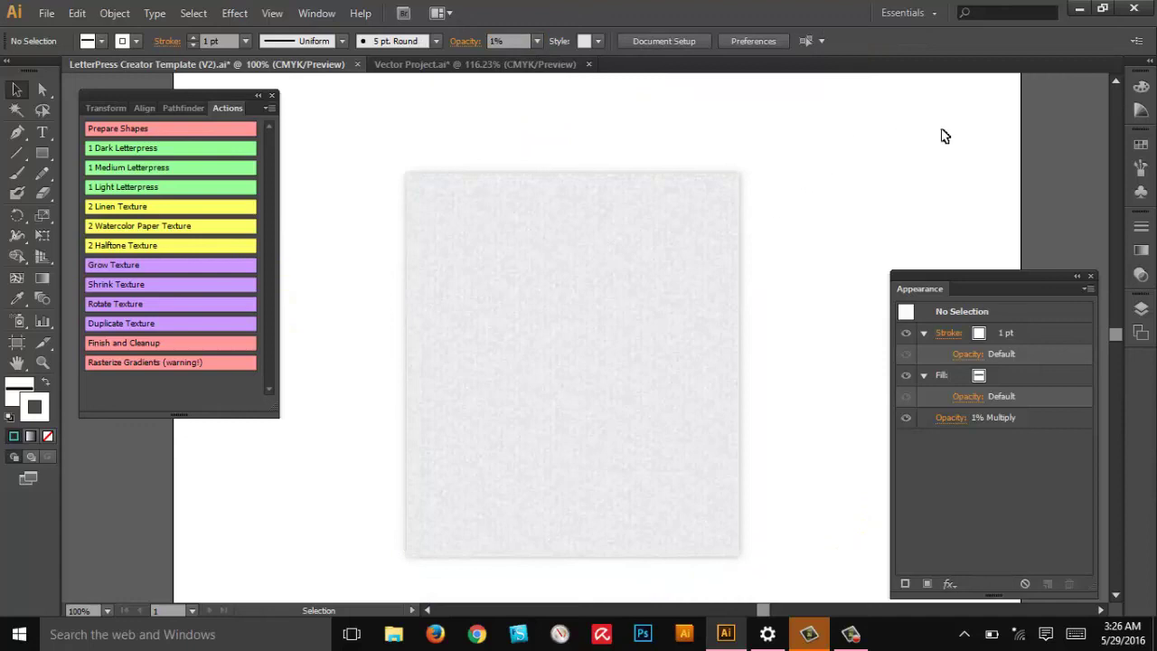
pyautogui.moveTo(889, 128); pyautogui.dragTo(318, 583)
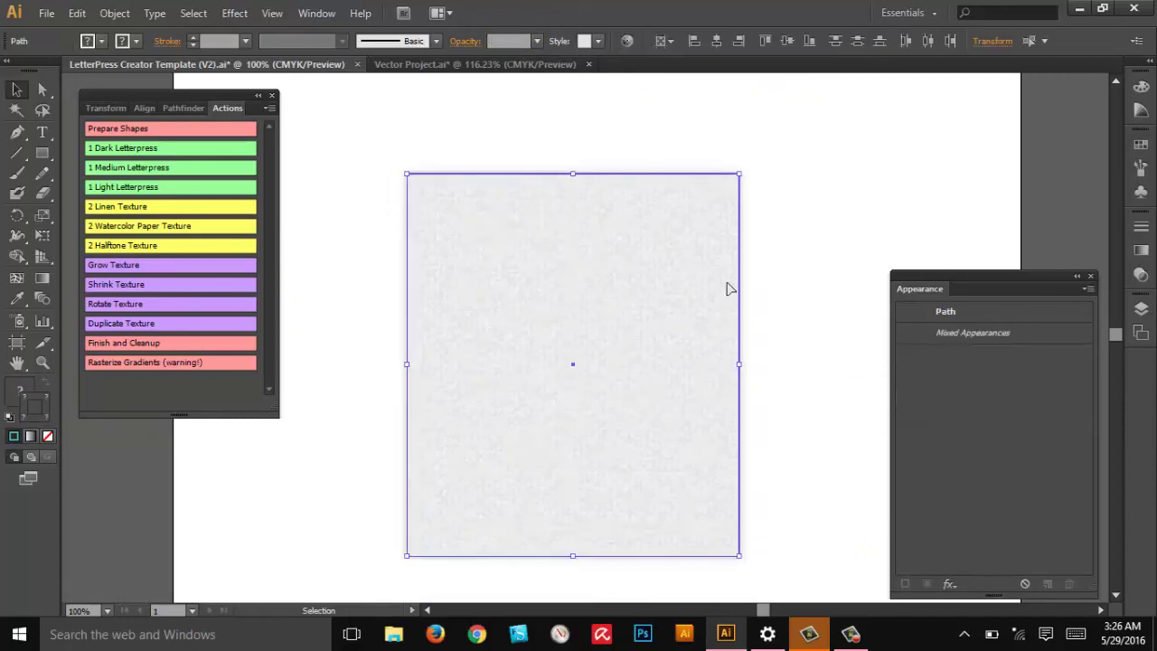
# - Group all the texture layers and nudge the group into place
pyautogui.moveTo(865, 134); pyautogui.dragTo(555, 284)
pyautogui.click(113, 13)
pyautogui.click(133, 75)
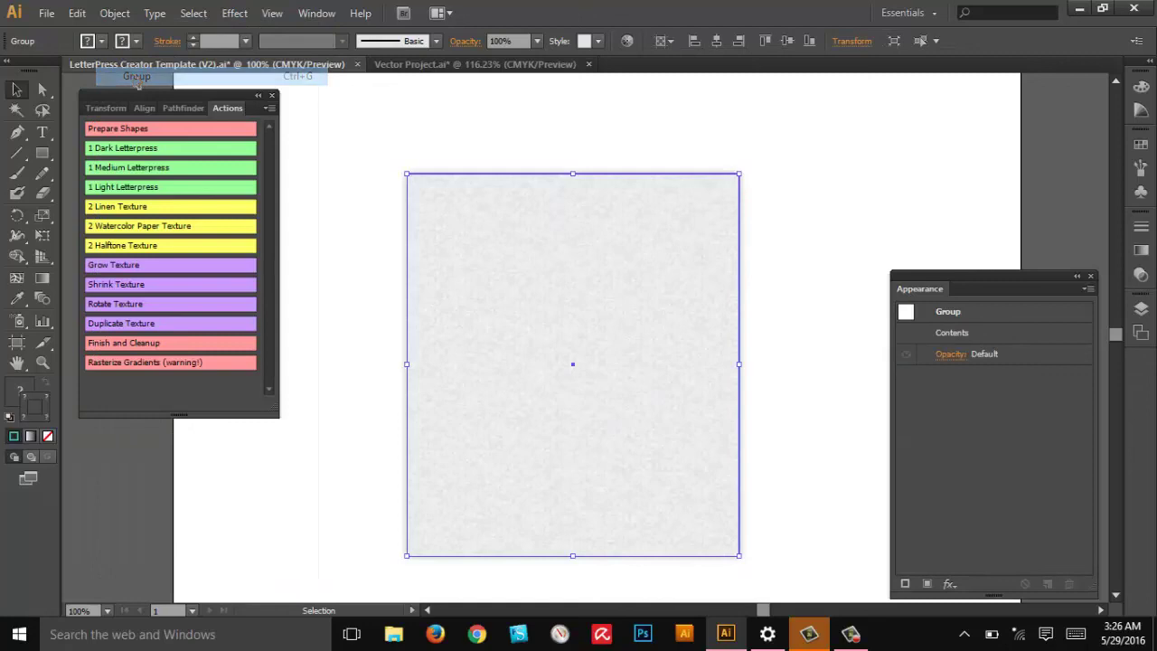
pyautogui.click(771, 169)
pyautogui.moveTo(654, 280); pyautogui.dragTo(690, 276)
pyautogui.click(857, 180)
pyautogui.moveTo(605, 315); pyautogui.dragTo(586, 294)
# - Copy the texture group and return to Vector Project.ai
pyautogui.click(77, 12)
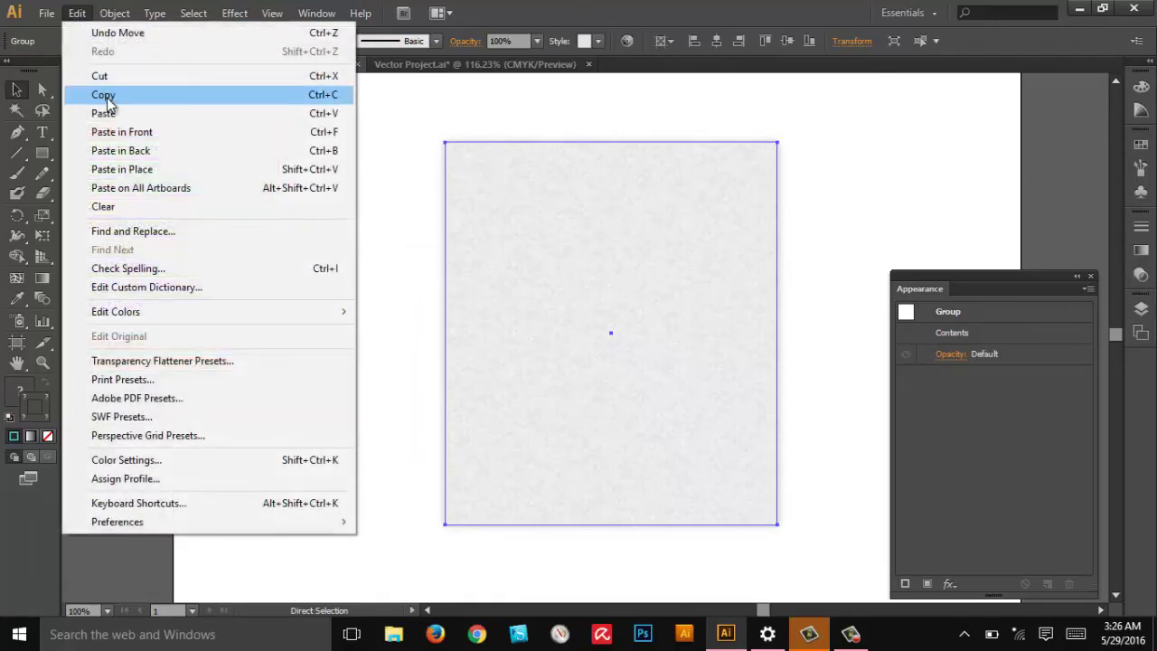
pyautogui.click(108, 96)
pyautogui.click(407, 65)
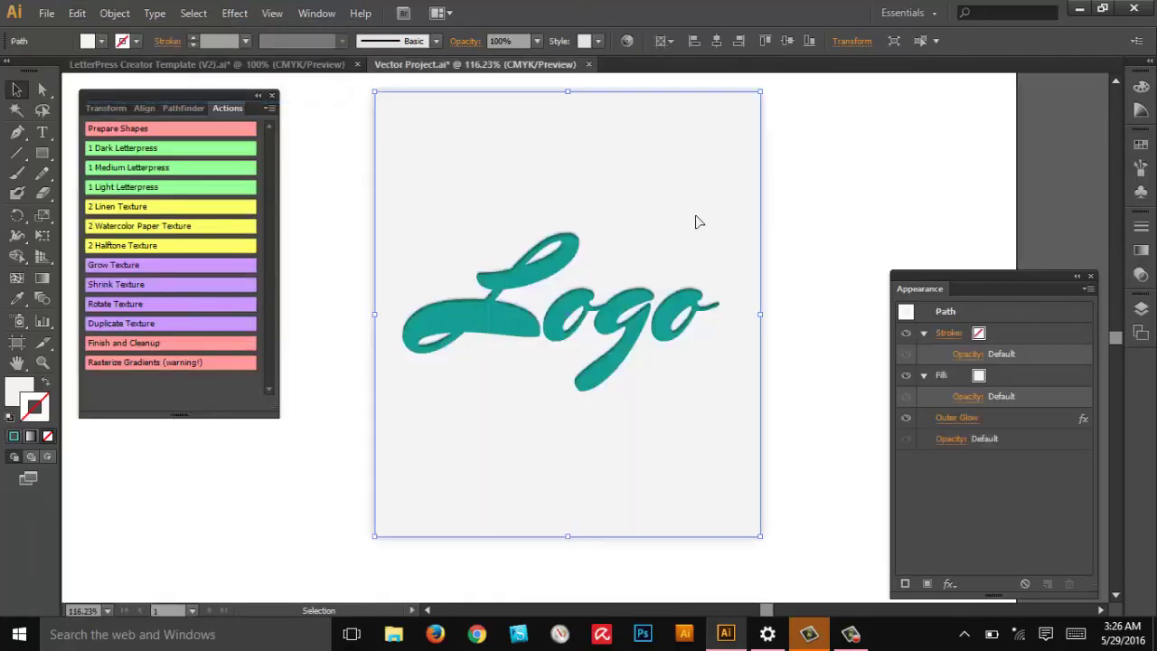
# - Paste the texture group behind the teal Logo and align it with the artboard
pyautogui.press('a')
pyautogui.press('v')
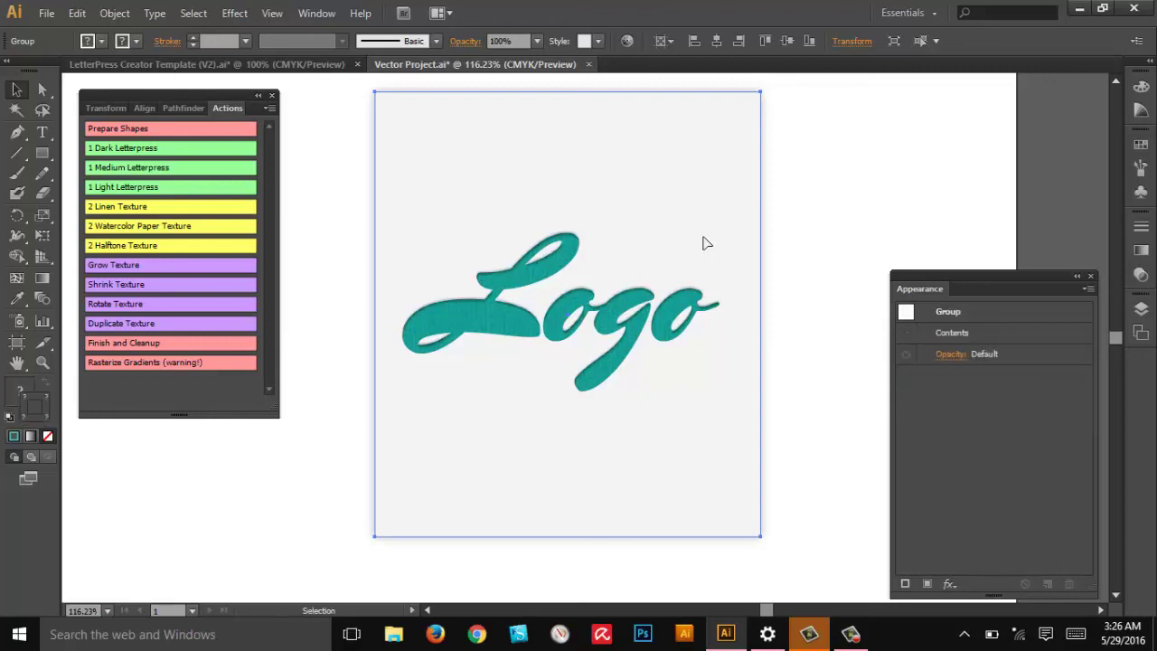
pyautogui.moveTo(703, 243); pyautogui.dragTo(602, 227)
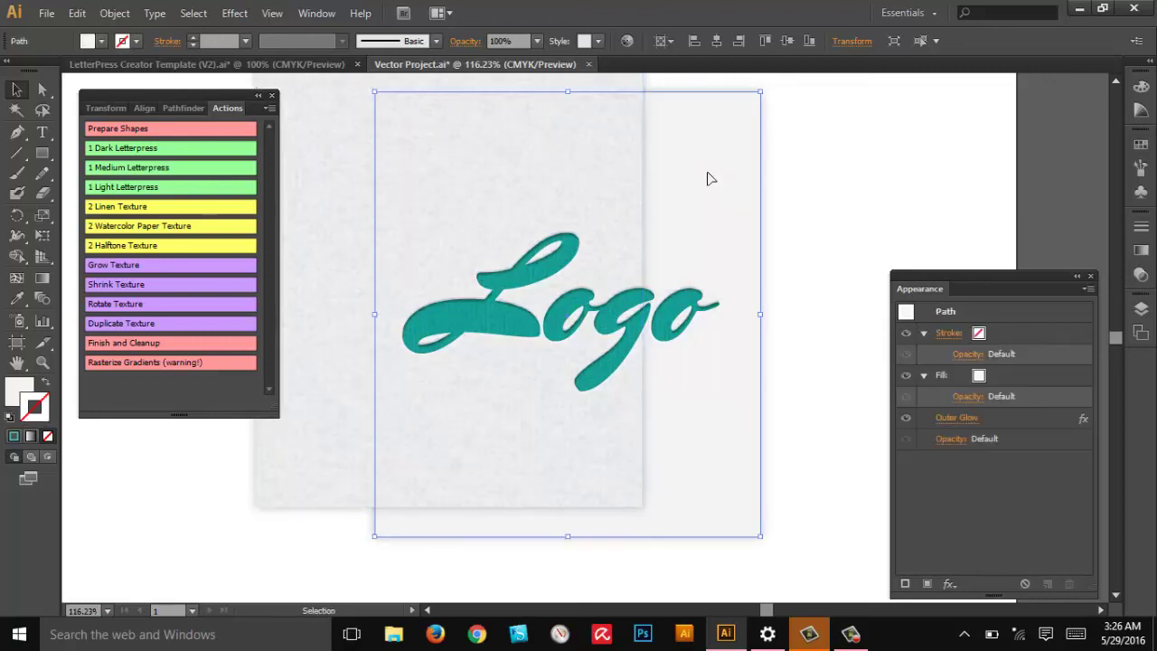
pyautogui.hotkey('ctrl', 'shift', 'a')
pyautogui.moveTo(592, 149); pyautogui.dragTo(729, 194)
pyautogui.click(888, 196)
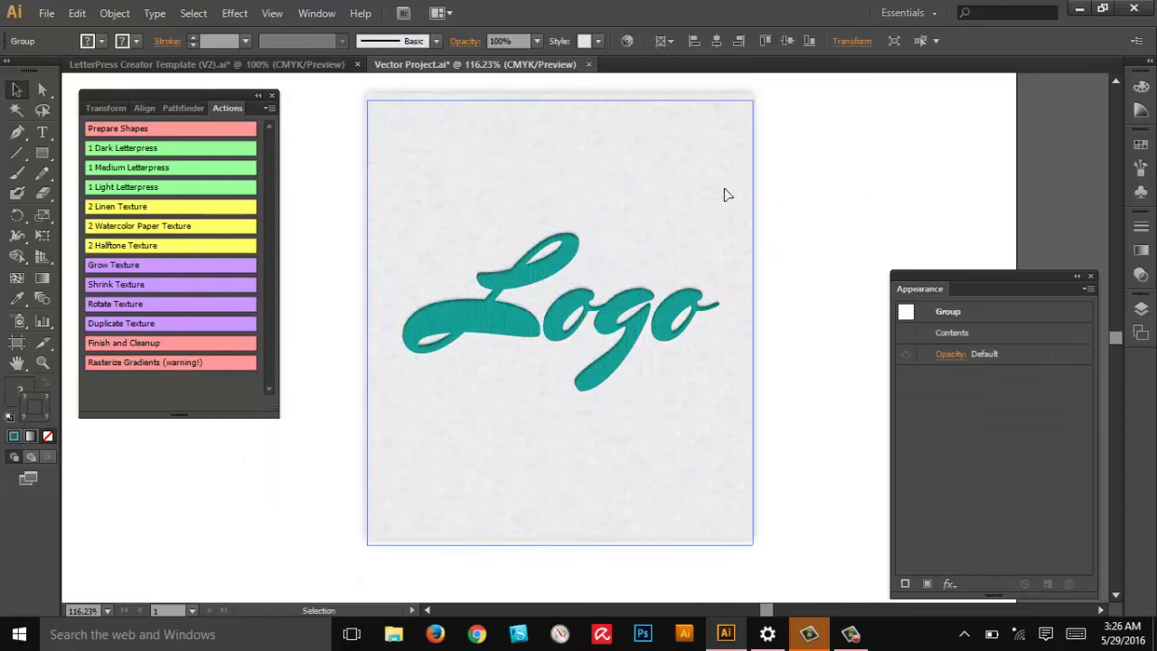
pyautogui.click(865, 220)
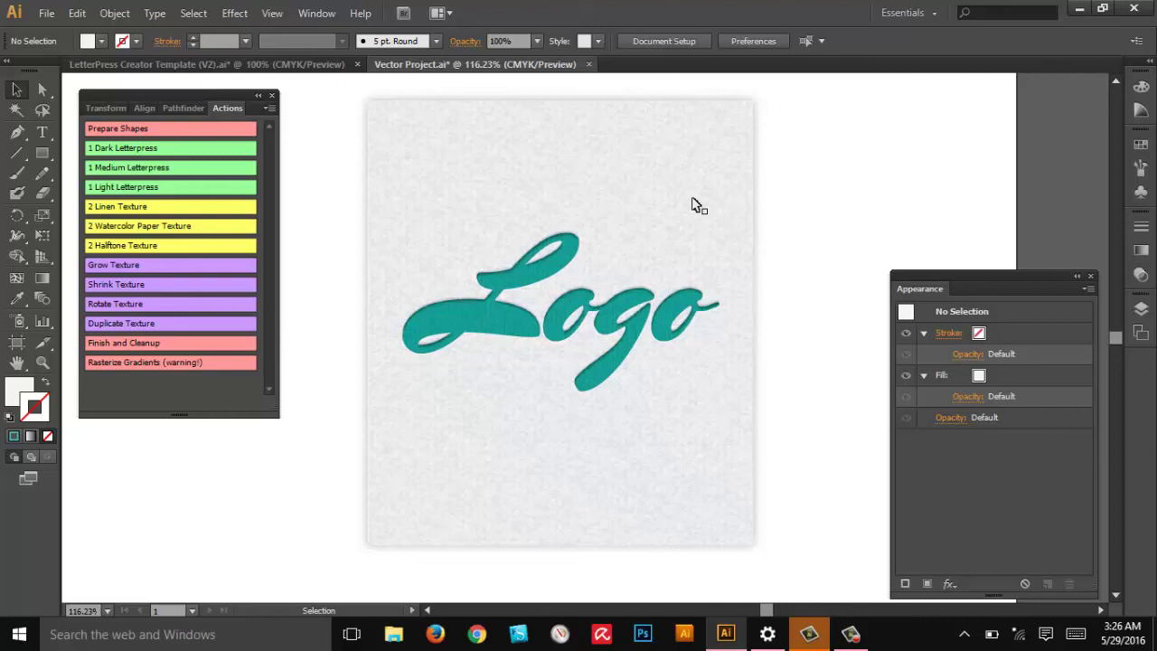
pyautogui.click(692, 200)
# - Set the texture group's opacity to 60% after trying 30%
pyautogui.click(536, 44)
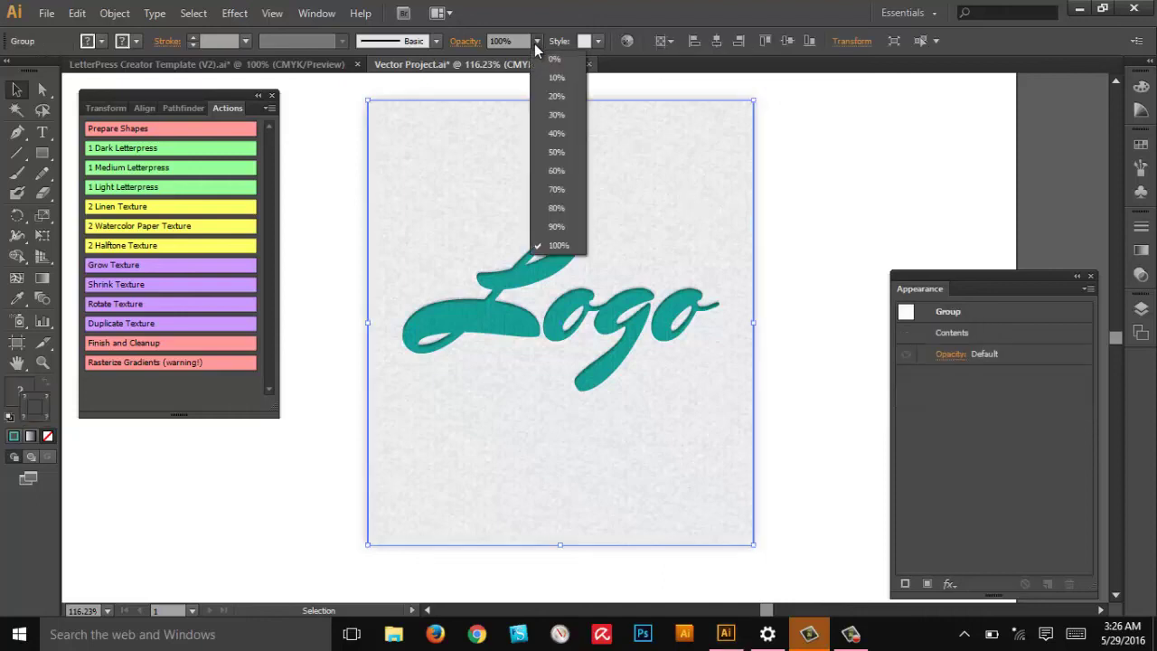
pyautogui.click(550, 114)
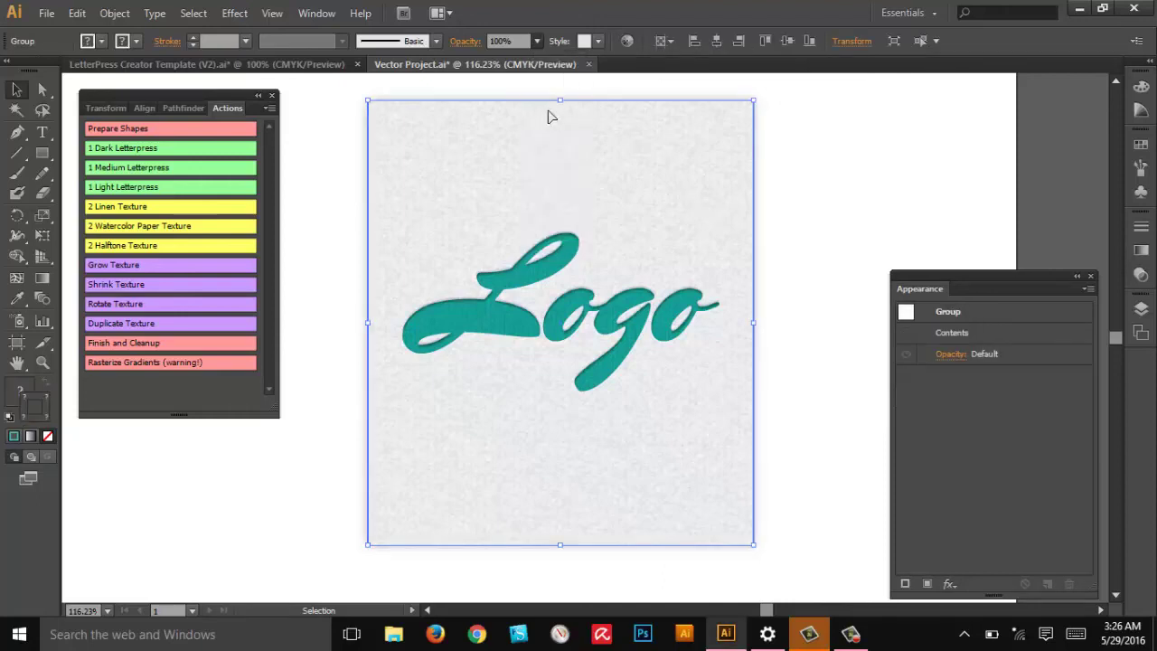
pyautogui.click(539, 42)
pyautogui.click(558, 172)
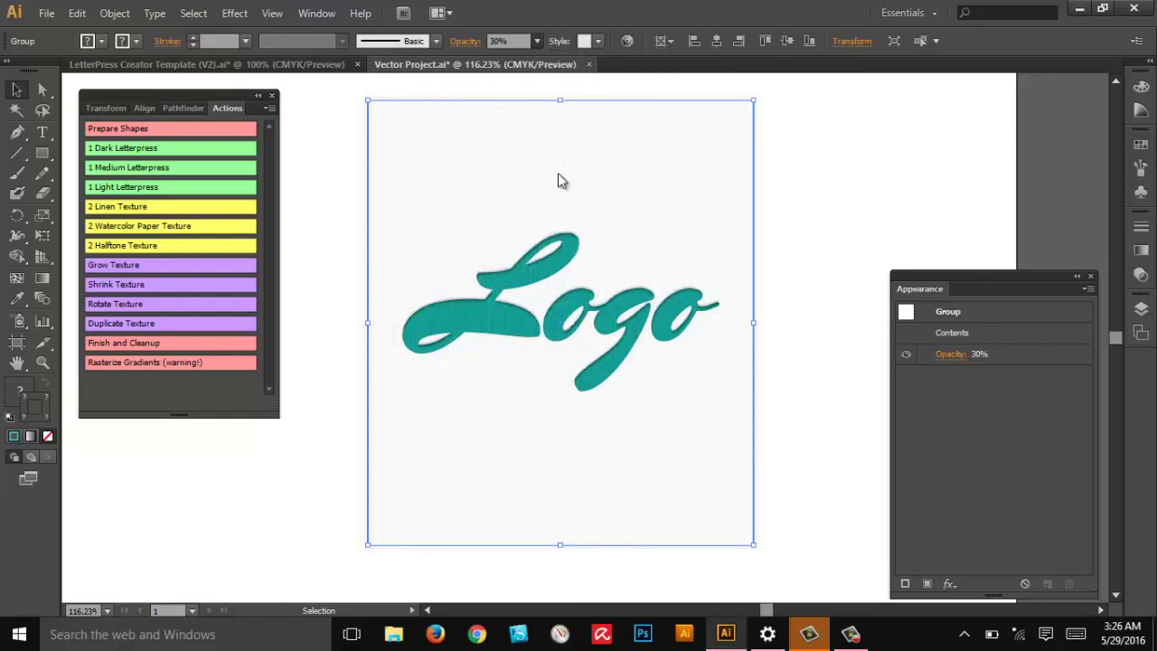
pyautogui.click(539, 42)
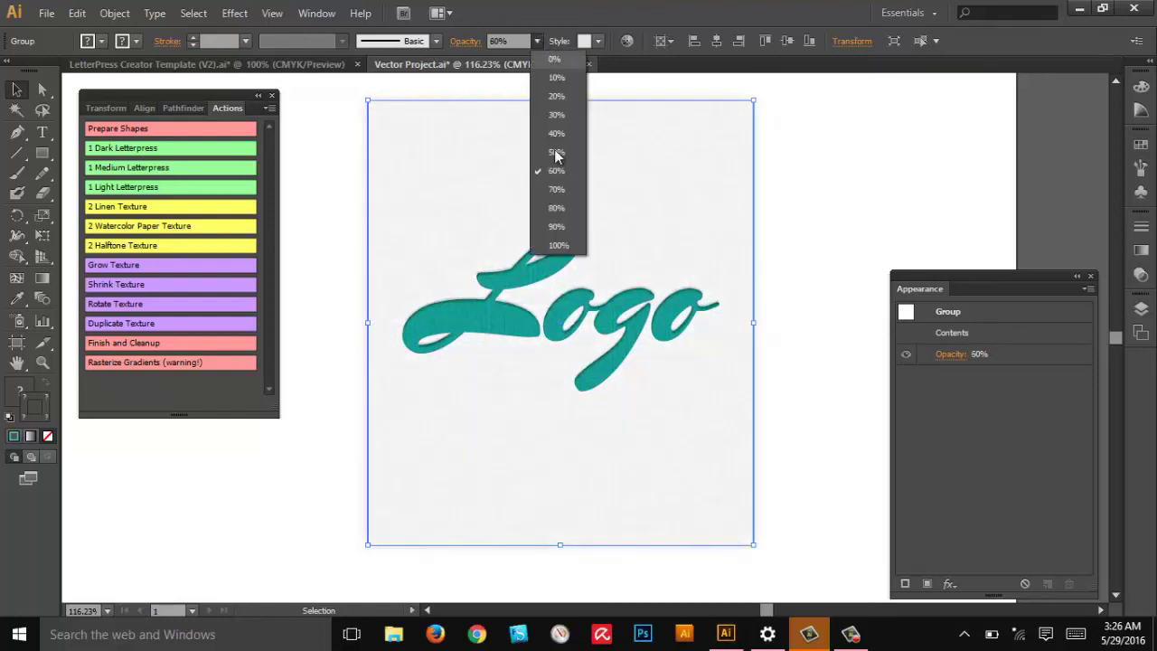
pyautogui.click(558, 214)
pyautogui.click(888, 178)
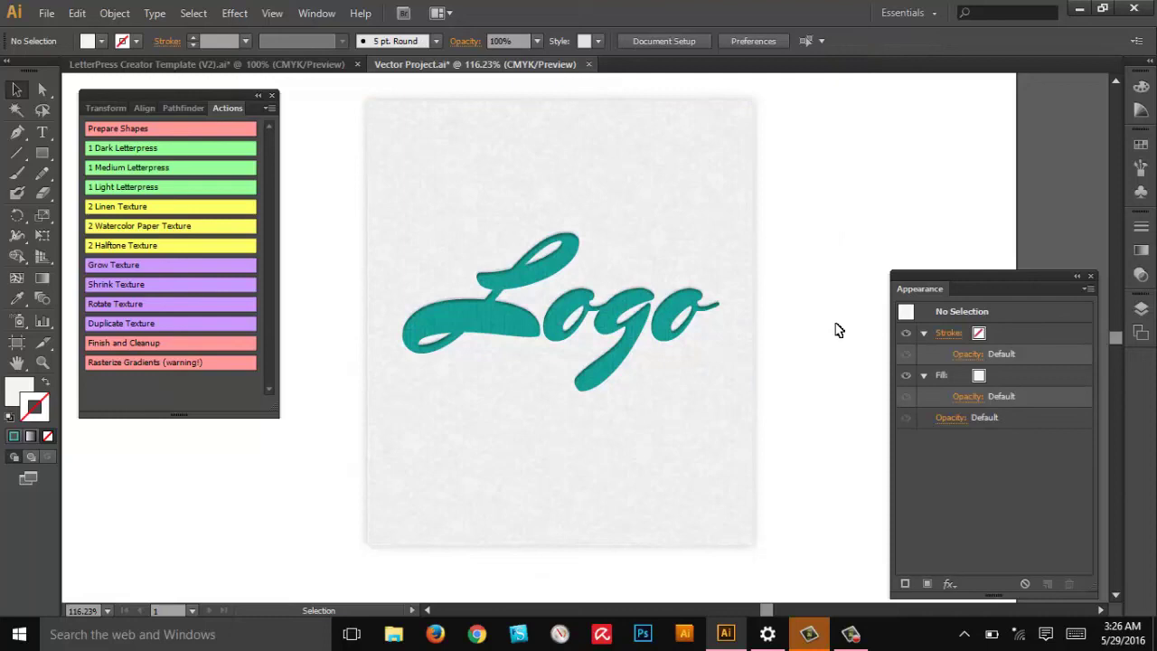
pyautogui.click(42, 362)
pyautogui.click(560, 319)
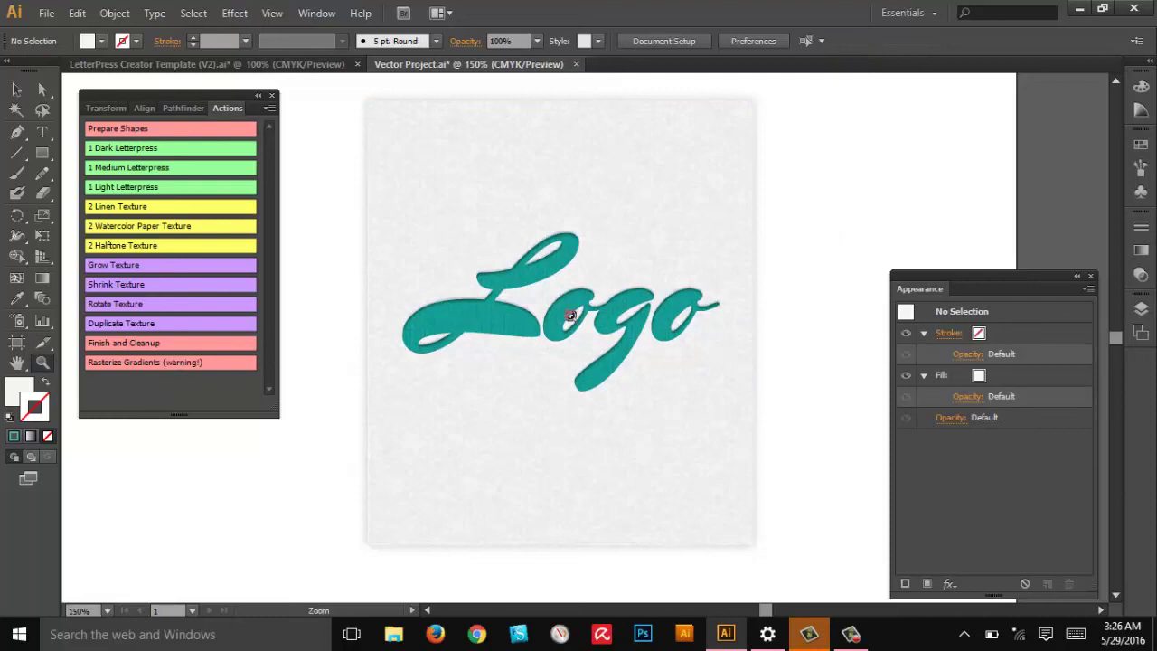
pyautogui.click(562, 319)
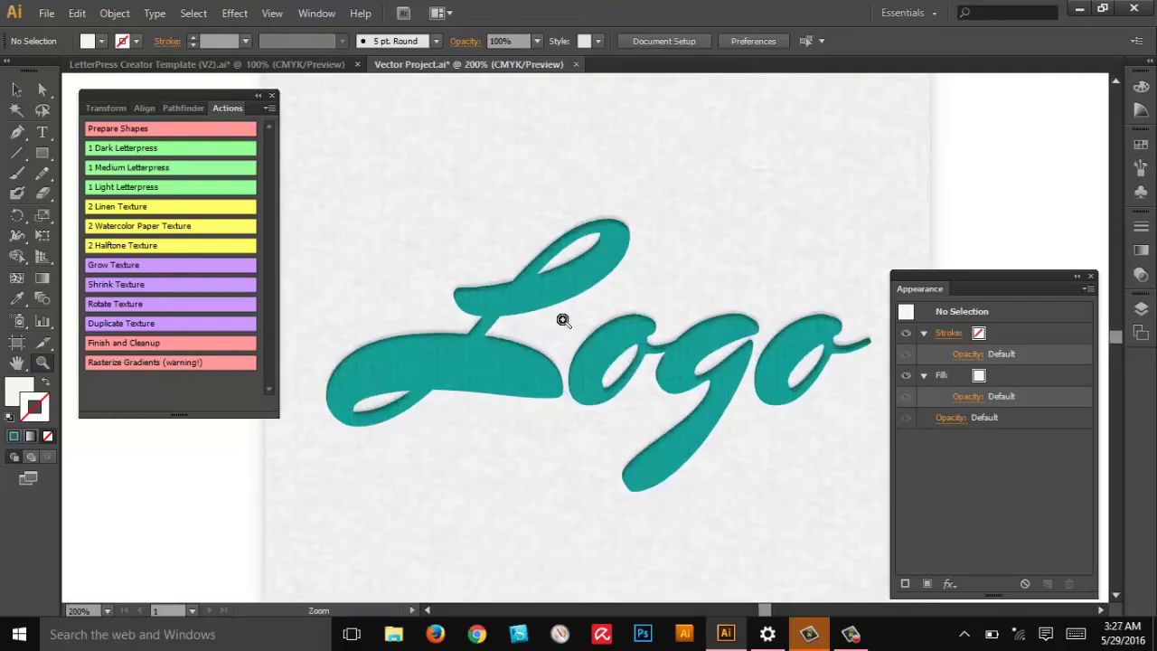